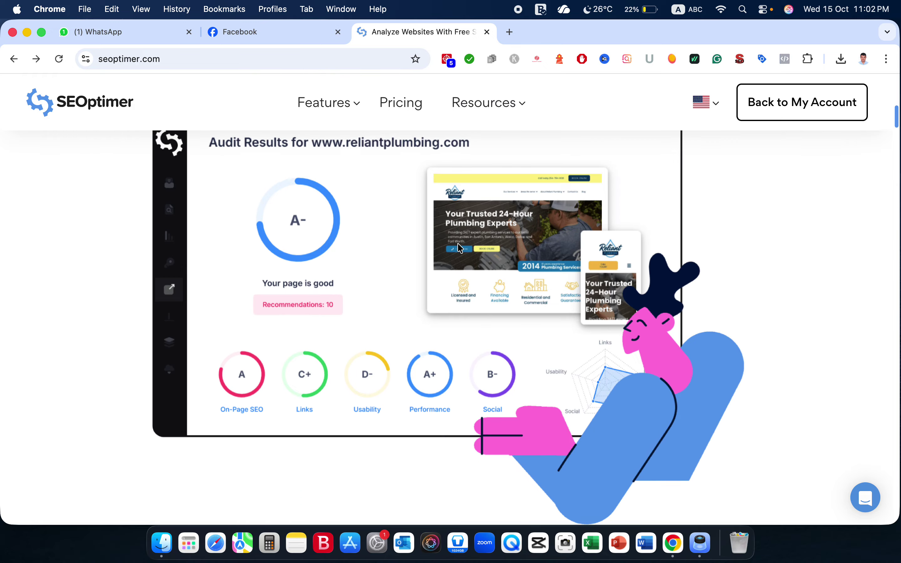
Scroll down through the SEOptimer homepage.
{"action": "scroll", "coordinate": [460, 248], "scroll_direction": "down", "scroll_amount": 10}
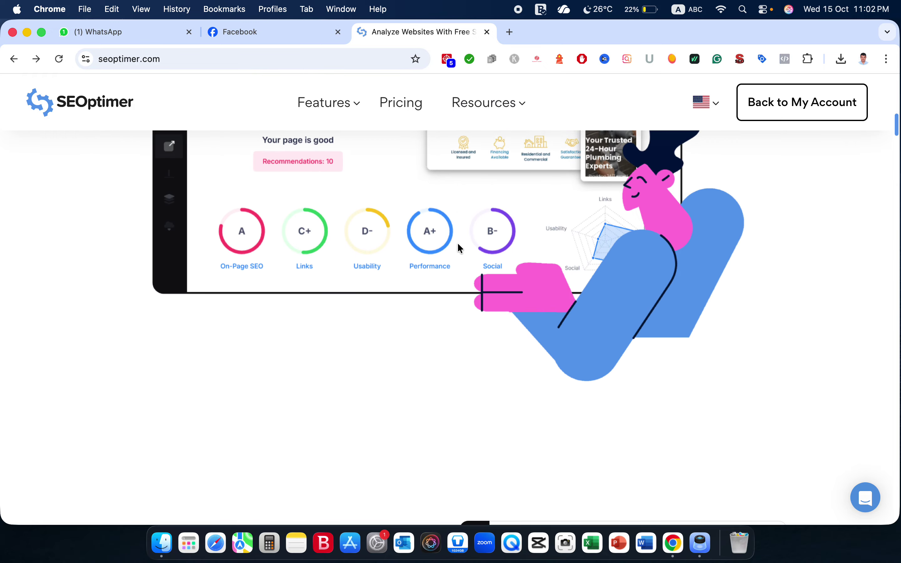
{"action": "scroll", "coordinate": [461, 248], "scroll_direction": "down", "scroll_amount": 12}
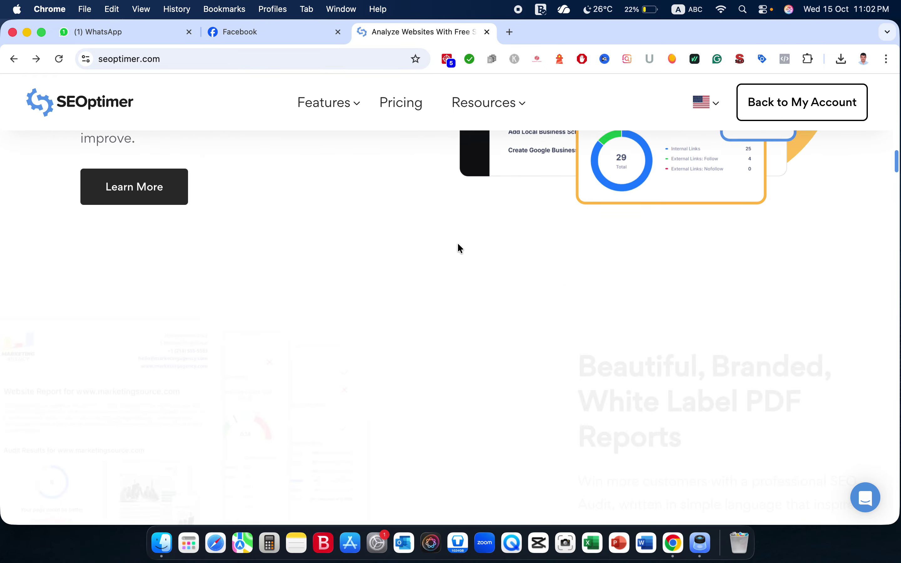
{"action": "scroll", "coordinate": [460, 248], "scroll_direction": "down", "scroll_amount": 14}
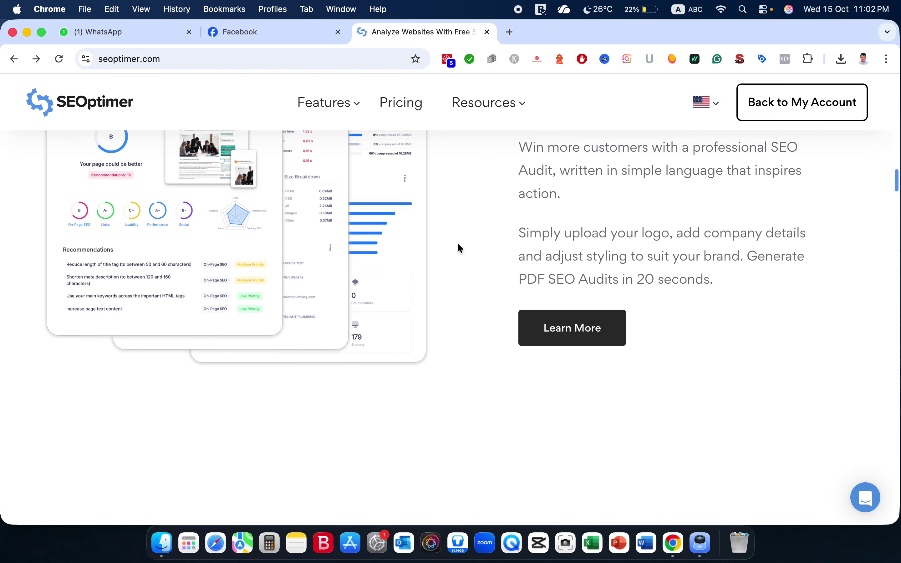
{"action": "scroll", "coordinate": [460, 248], "scroll_direction": "down", "scroll_amount": 12}
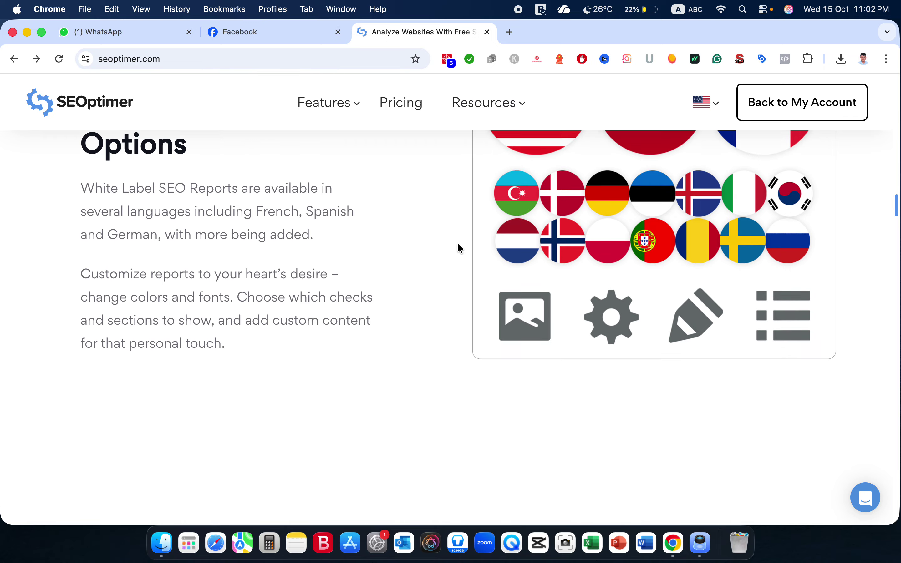
{"action": "scroll", "coordinate": [460, 249], "scroll_direction": "down", "scroll_amount": 12}
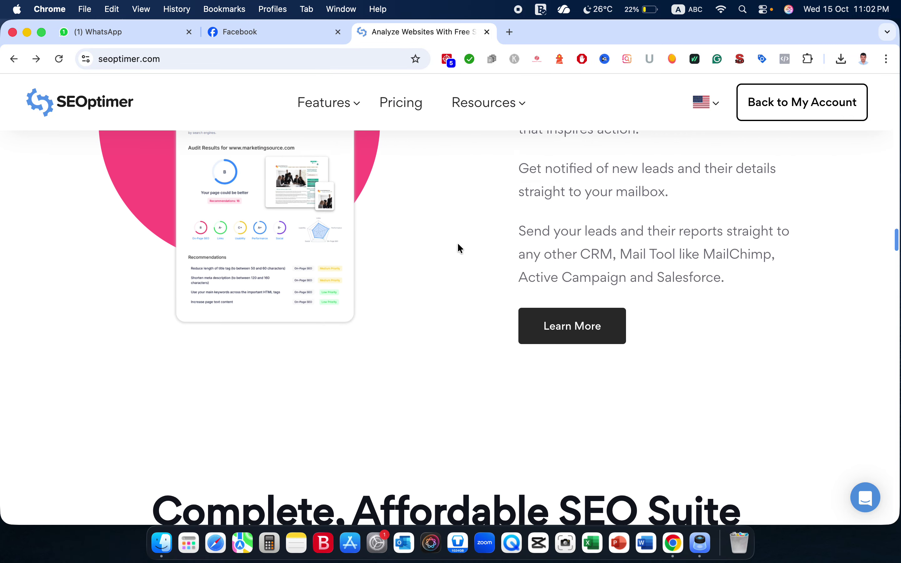
{"action": "scroll", "coordinate": [461, 249], "scroll_direction": "down", "scroll_amount": 12}
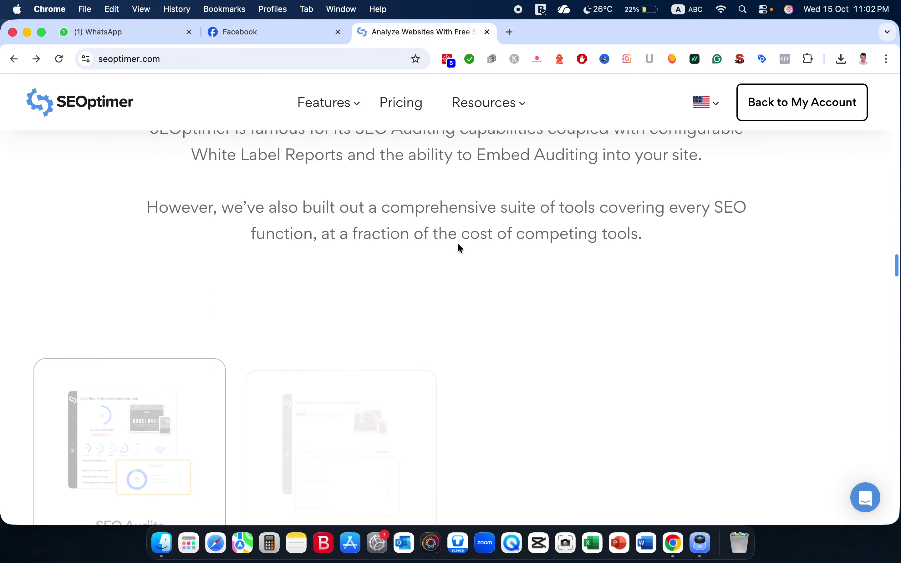
{"action": "scroll", "coordinate": [459, 249], "scroll_direction": "down", "scroll_amount": 10}
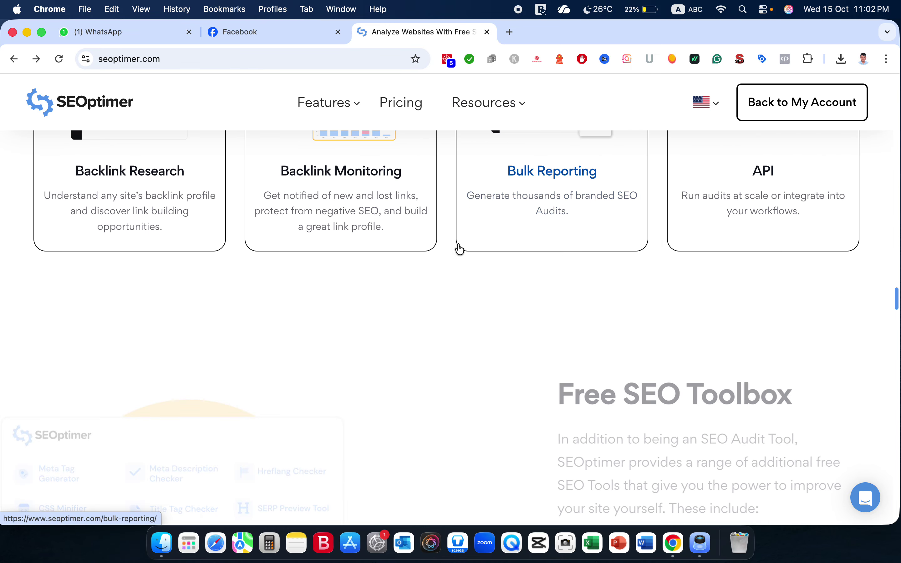
Return to the top of the homepage and go to the Pricing page.
{"action": "scroll", "coordinate": [460, 248], "scroll_direction": "up", "scroll_amount": 6}
{"action": "scroll", "coordinate": [459, 249], "scroll_direction": "up", "scroll_amount": 8}
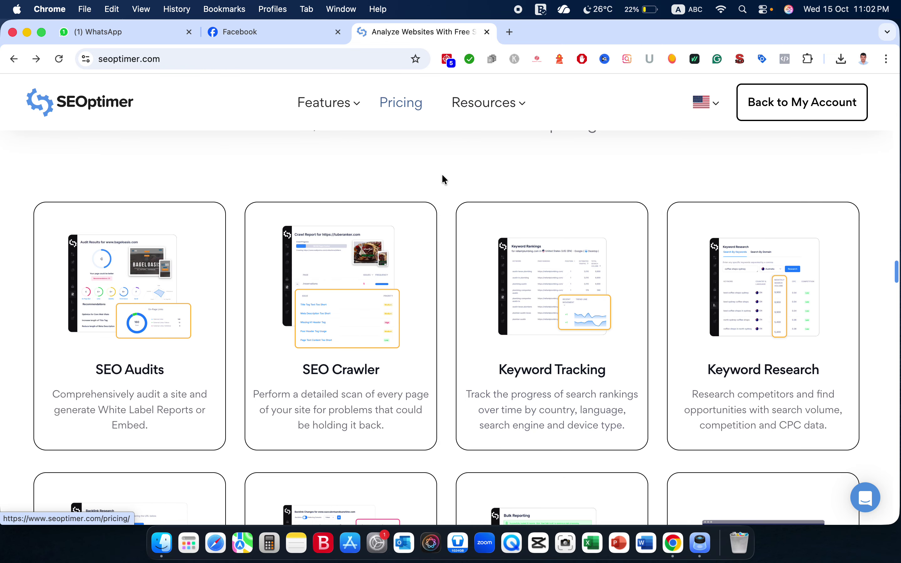
{"action": "scroll", "coordinate": [442, 180], "scroll_direction": "up", "scroll_amount": 10}
{"action": "scroll", "coordinate": [442, 180], "scroll_direction": "up", "scroll_amount": 10}
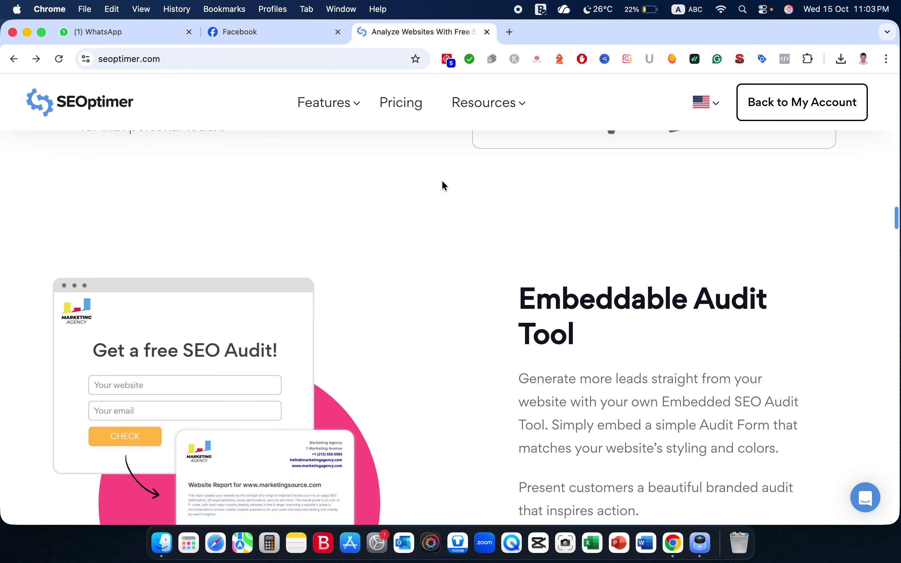
{"action": "scroll", "coordinate": [442, 180], "scroll_direction": "up", "scroll_amount": 12}
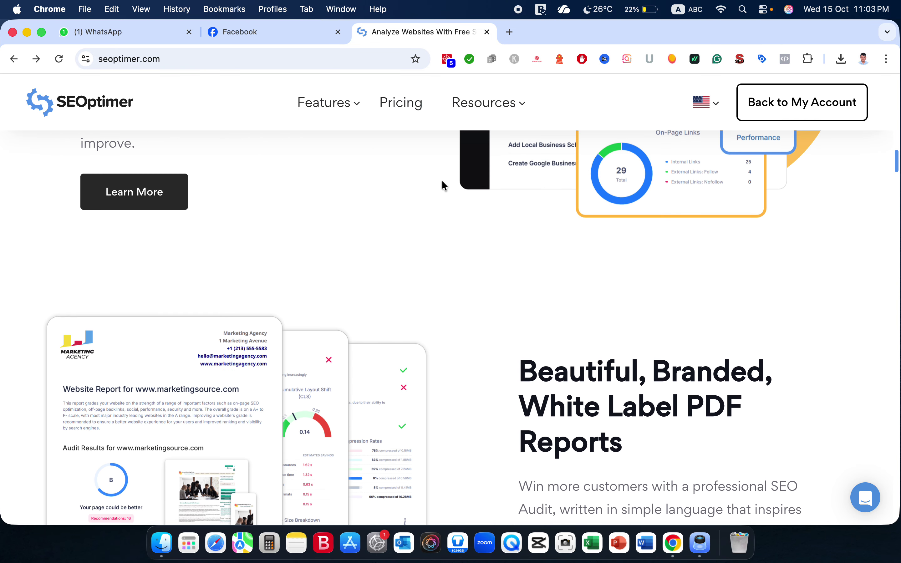
{"action": "mouse_move", "coordinate": [348, 101]}
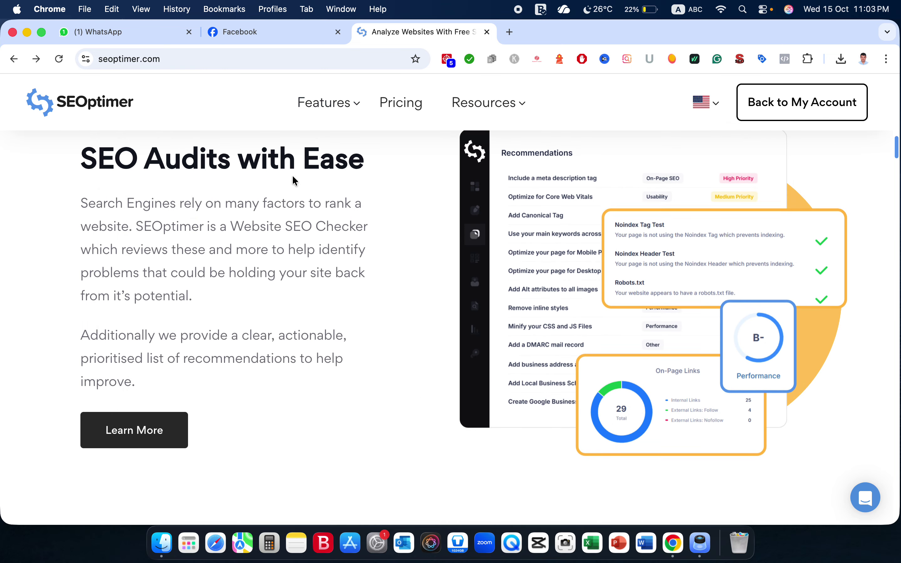
{"action": "mouse_move", "coordinate": [453, 114]}
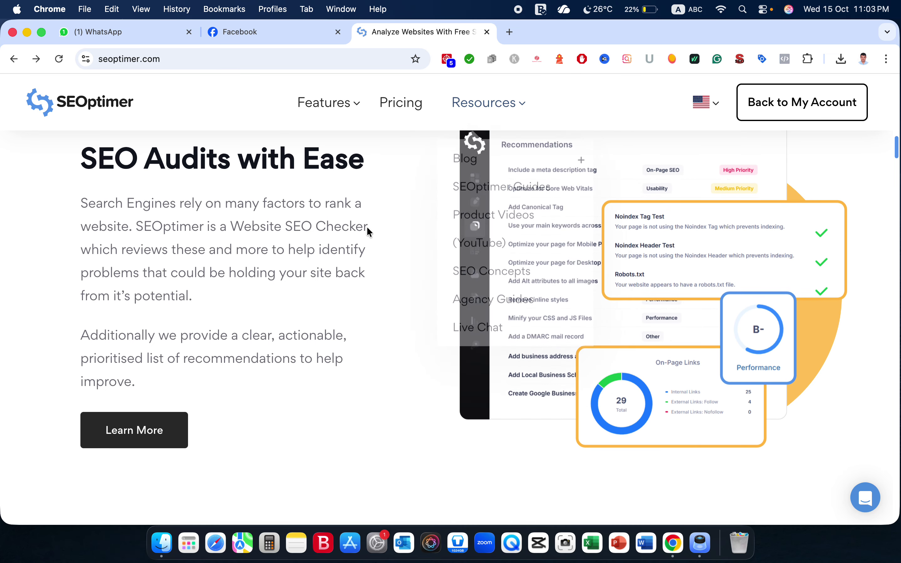
{"action": "scroll", "coordinate": [367, 228], "scroll_direction": "up", "scroll_amount": 5}
{"action": "scroll", "coordinate": [367, 228], "scroll_direction": "up", "scroll_amount": 10}
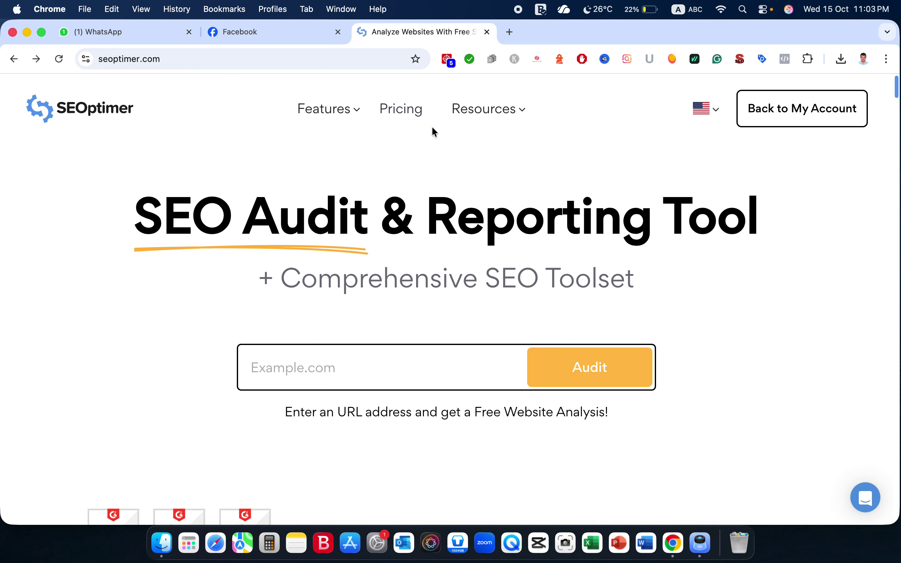
{"action": "mouse_move", "coordinate": [341, 121]}
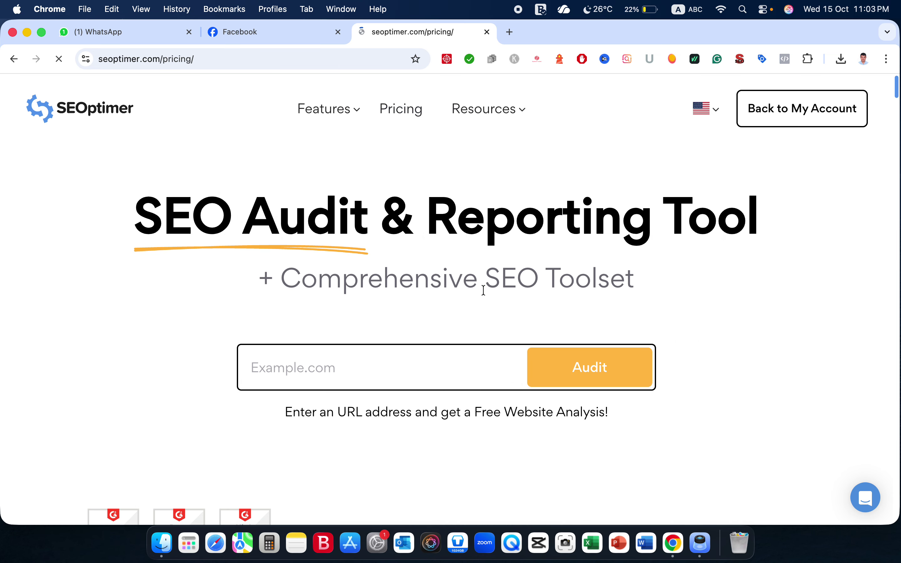
Switch the plan prices to annual billing and look over the price cards.
{"action": "scroll", "coordinate": [486, 294], "scroll_direction": "down", "scroll_amount": 5}
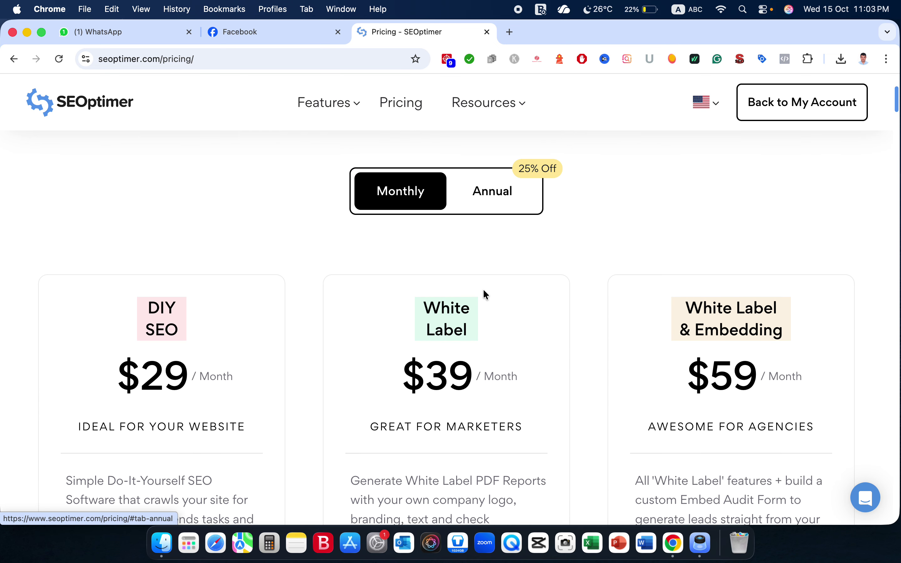
{"action": "left_click", "coordinate": [498, 159]}
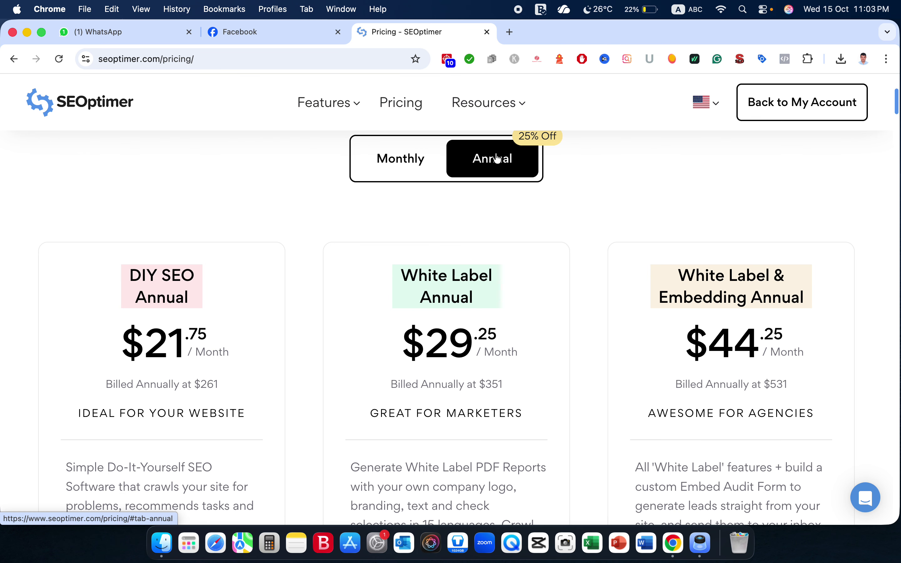
{"action": "scroll", "coordinate": [238, 298], "scroll_direction": "down", "scroll_amount": 1}
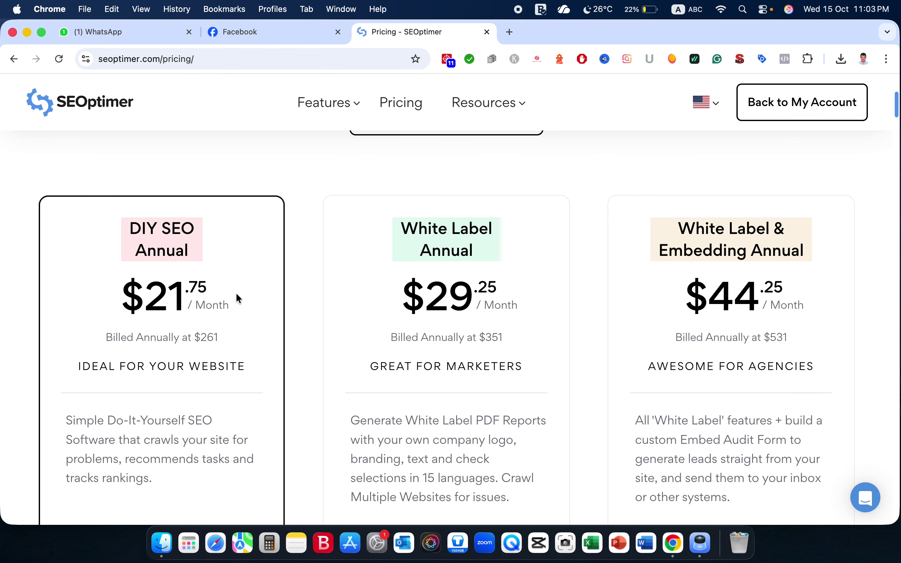
{"action": "scroll", "coordinate": [207, 344], "scroll_direction": "down", "scroll_amount": 1}
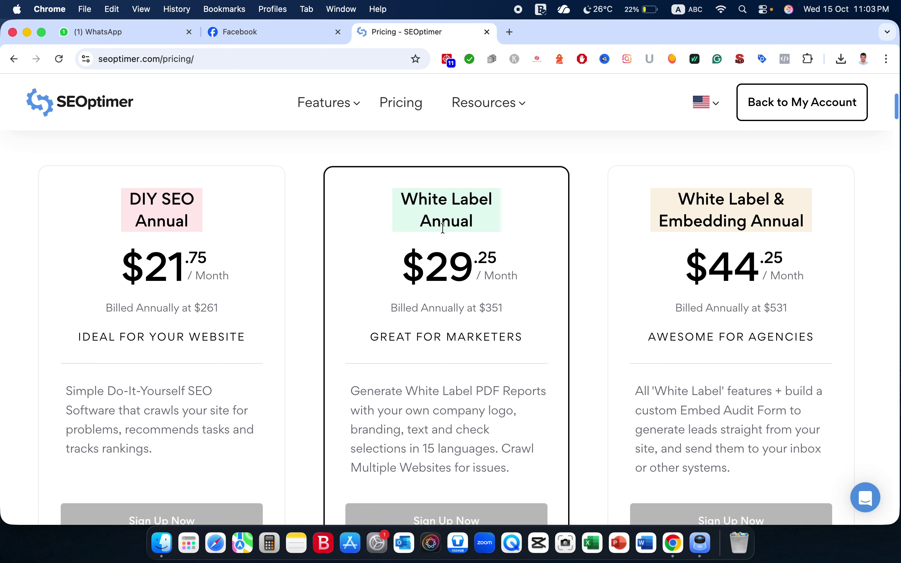
{"action": "scroll", "coordinate": [436, 283], "scroll_direction": "up", "scroll_amount": 1}
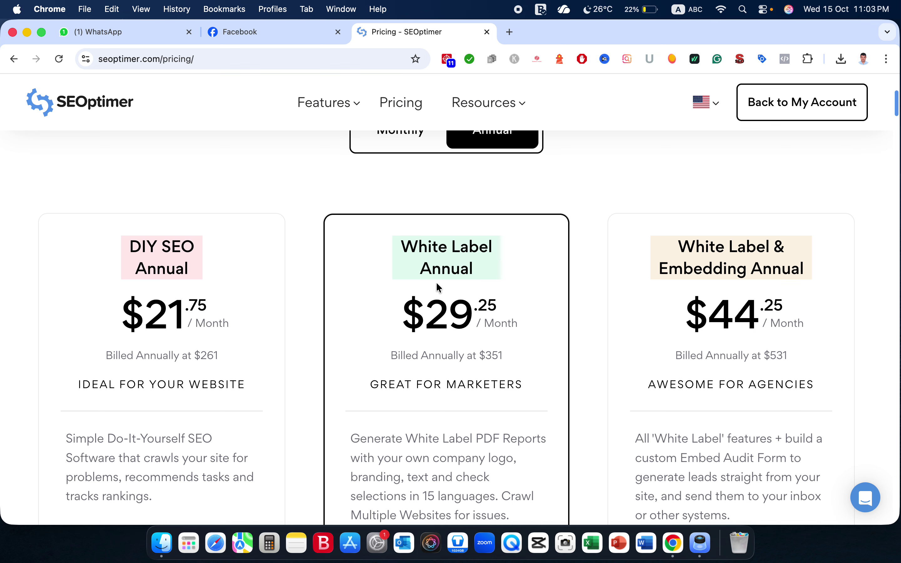
{"action": "scroll", "coordinate": [446, 272], "scroll_direction": "up", "scroll_amount": 1}
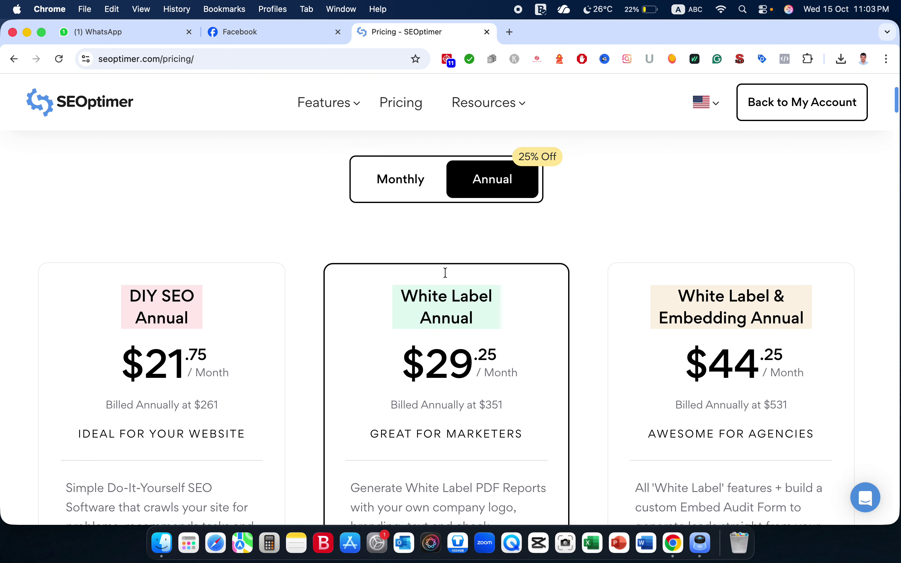
Flip to monthly and back to annual, showing $21.75, $29.25 and $44.25 per month.
{"action": "left_click", "coordinate": [405, 191]}
{"action": "left_click", "coordinate": [487, 191]}
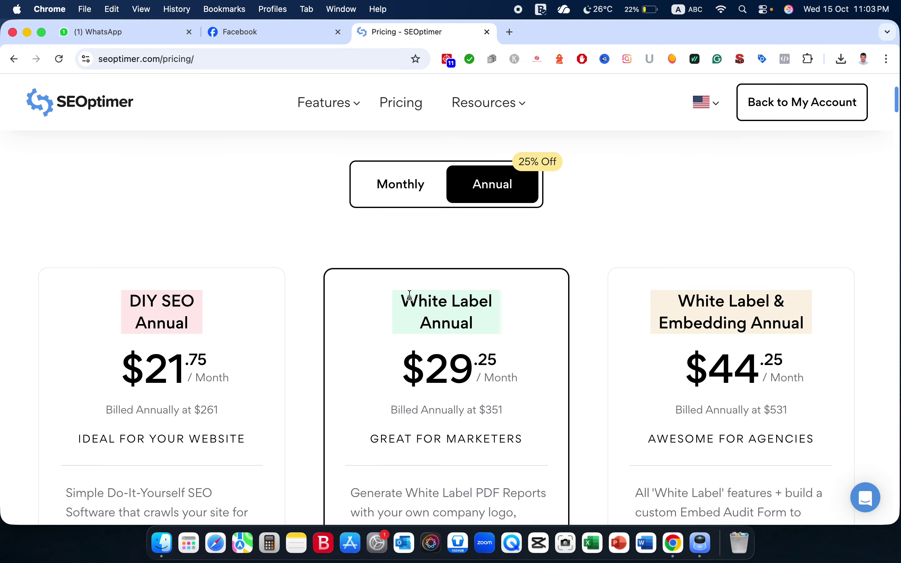
{"action": "left_click_drag", "start_coordinate": [404, 299], "coordinate": [455, 323]}
{"action": "left_click", "coordinate": [455, 323]}
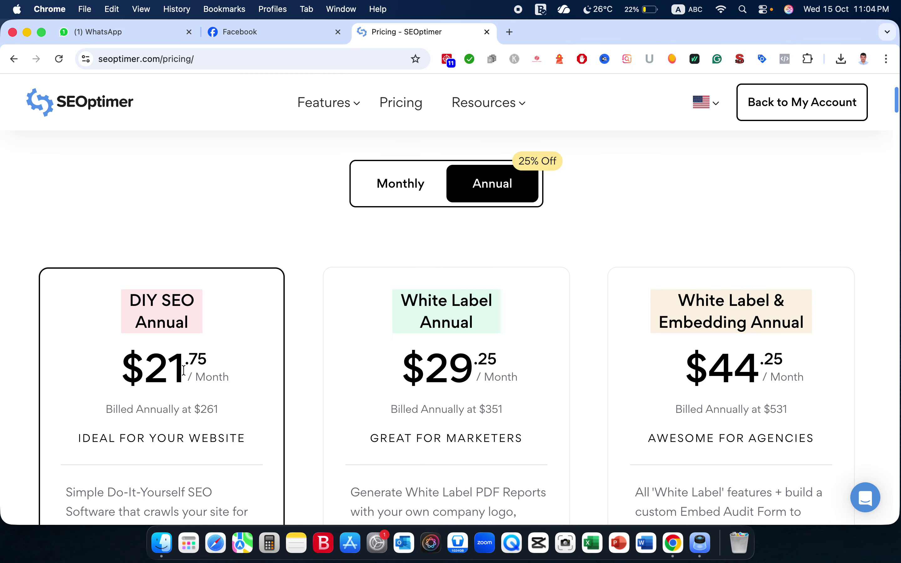
{"action": "scroll", "coordinate": [183, 367], "scroll_direction": "down", "scroll_amount": 4}
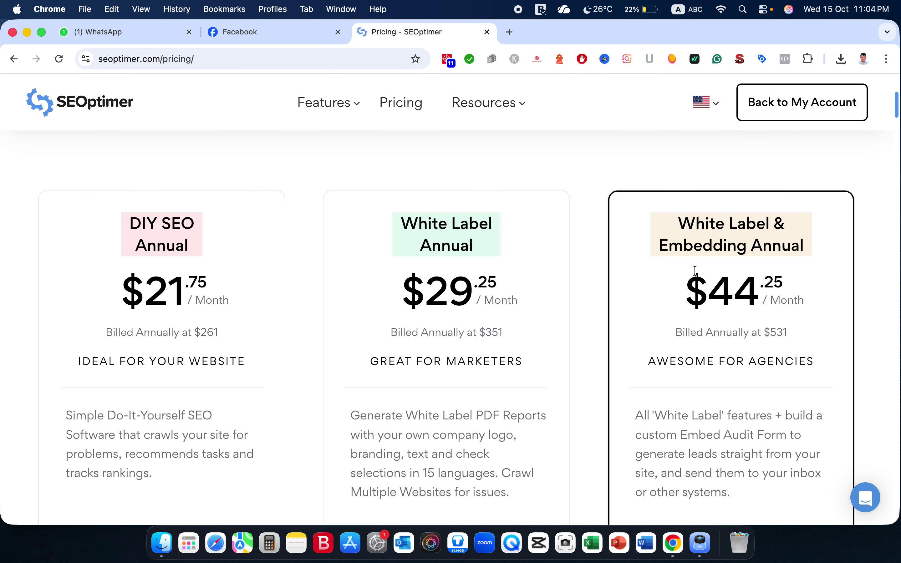
{"action": "scroll", "coordinate": [694, 270], "scroll_direction": "up", "scroll_amount": 5}
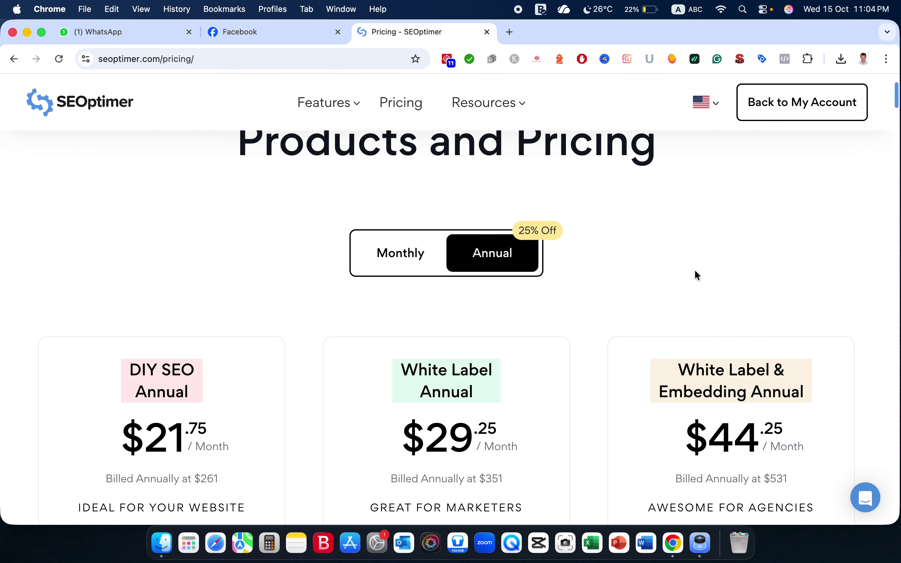
Compare monthly and annual plan prices, ending on annual, and check the Feature Breakdown.
{"action": "left_click", "coordinate": [408, 276]}
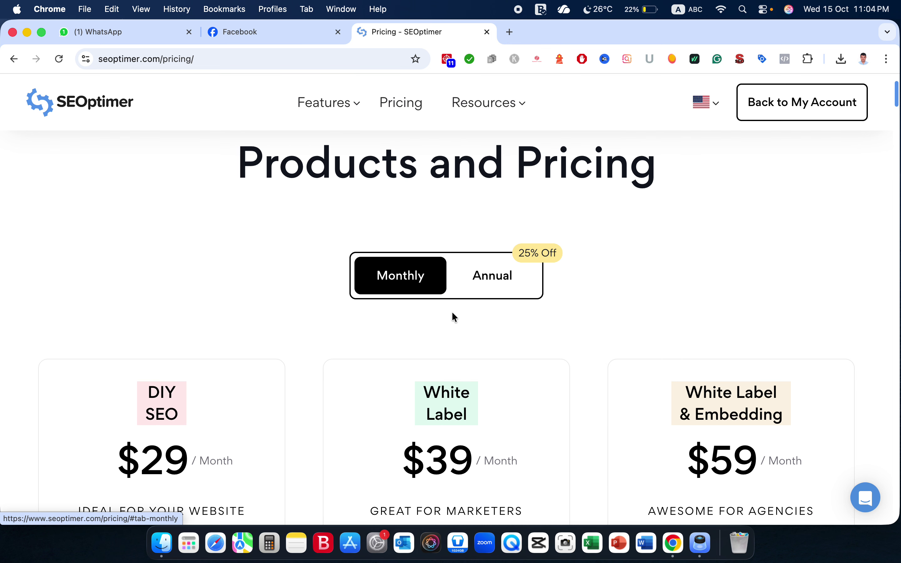
{"action": "left_click", "coordinate": [484, 276]}
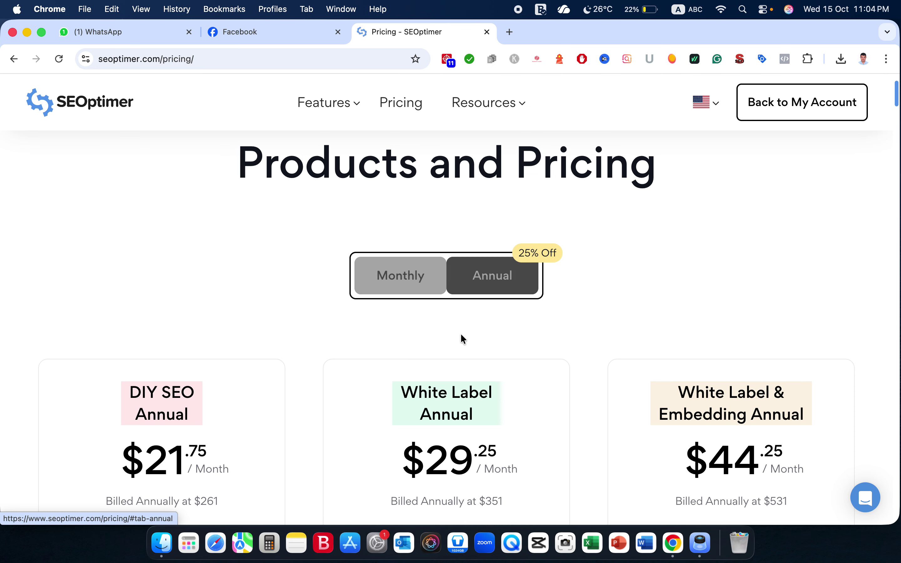
{"action": "scroll", "coordinate": [453, 394], "scroll_direction": "down", "scroll_amount": 4}
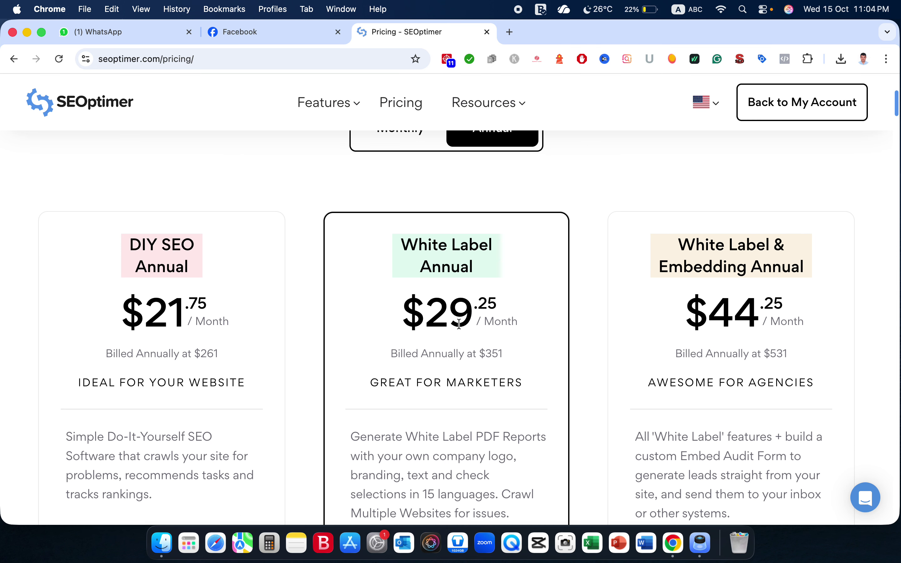
{"action": "scroll", "coordinate": [449, 400], "scroll_direction": "down", "scroll_amount": 12}
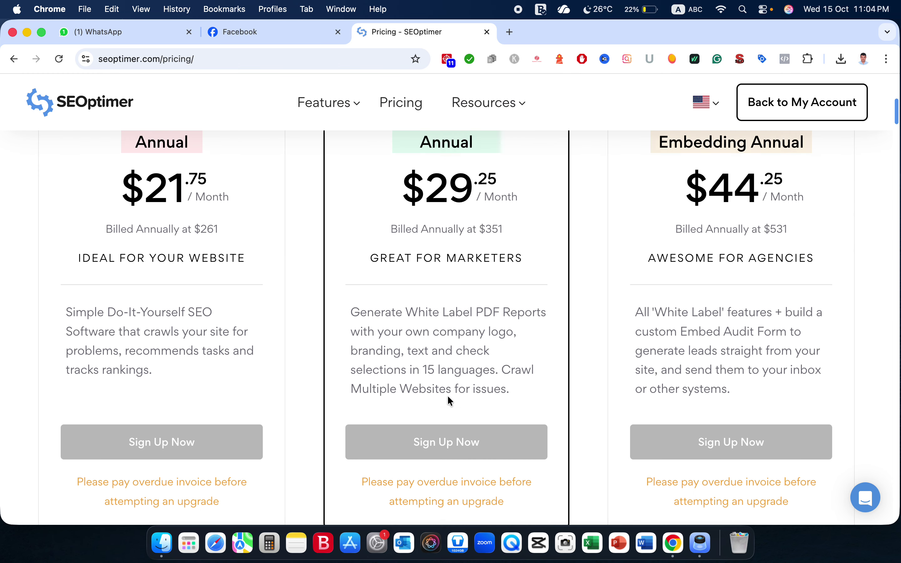
{"action": "scroll", "coordinate": [448, 397], "scroll_direction": "up", "scroll_amount": 15}
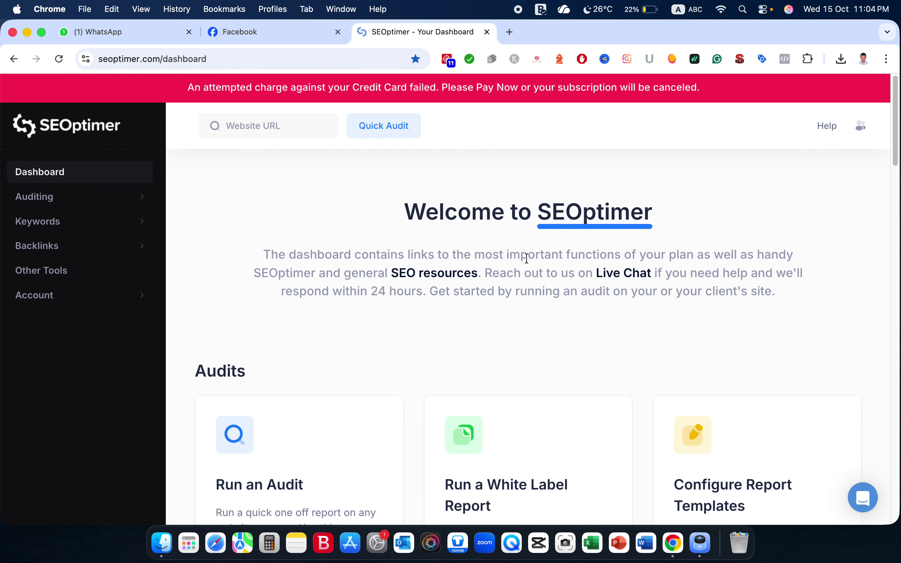
{"action": "scroll", "coordinate": [521, 331], "scroll_direction": "down", "scroll_amount": 1}
{"action": "scroll", "coordinate": [520, 331], "scroll_direction": "up", "scroll_amount": 1}
{"action": "scroll", "coordinate": [429, 333], "scroll_direction": "down", "scroll_amount": 1}
{"action": "scroll", "coordinate": [428, 334], "scroll_direction": "down", "scroll_amount": 6}
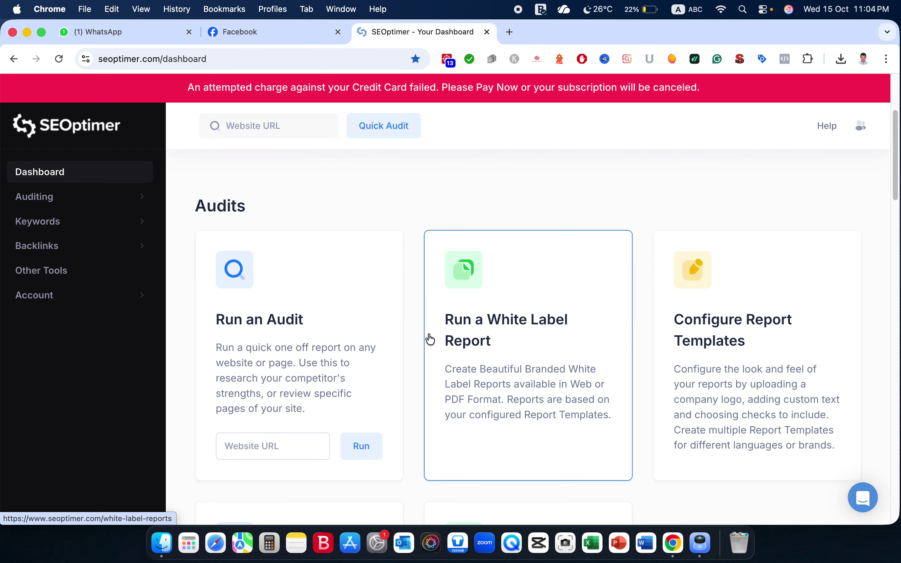
{"action": "scroll", "coordinate": [430, 338], "scroll_direction": "down", "scroll_amount": 7}
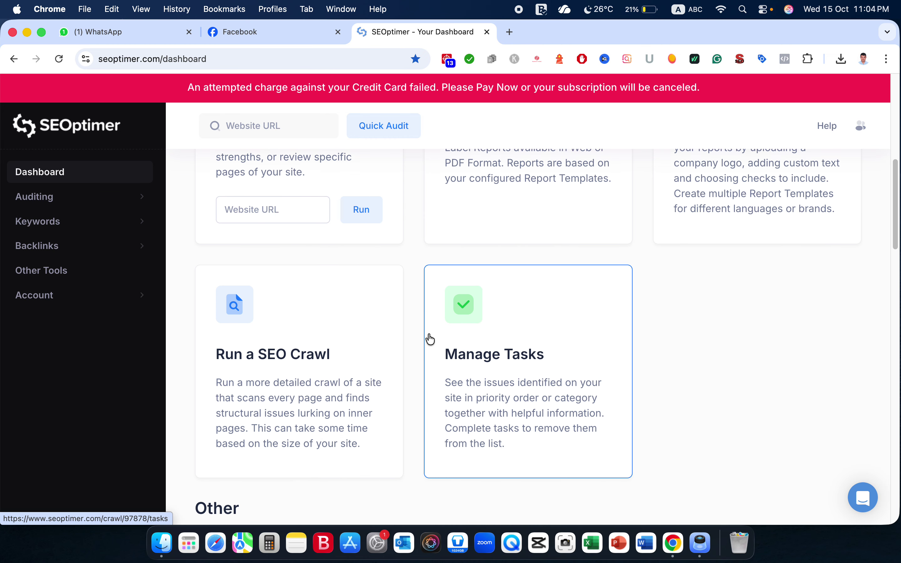
{"action": "scroll", "coordinate": [430, 339], "scroll_direction": "down", "scroll_amount": 9}
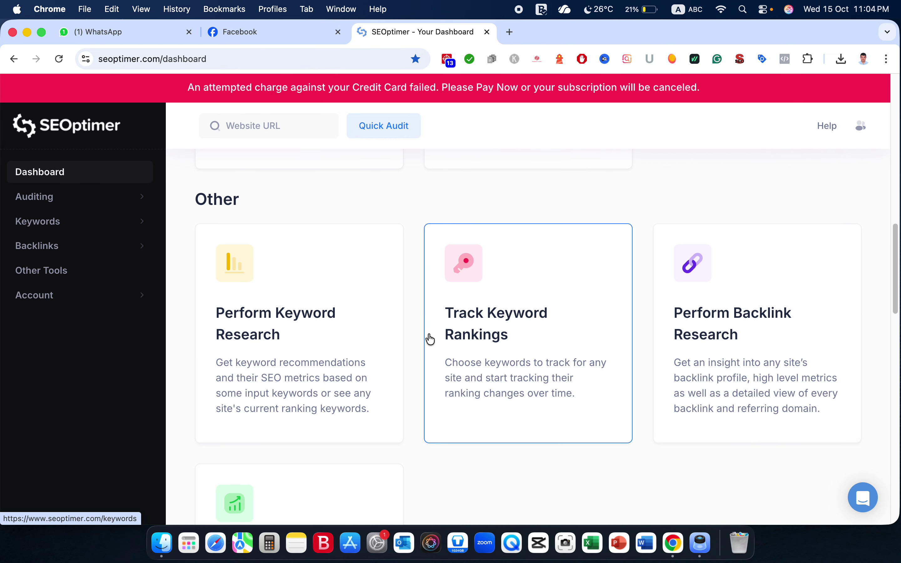
{"action": "scroll", "coordinate": [431, 339], "scroll_direction": "down", "scroll_amount": 10}
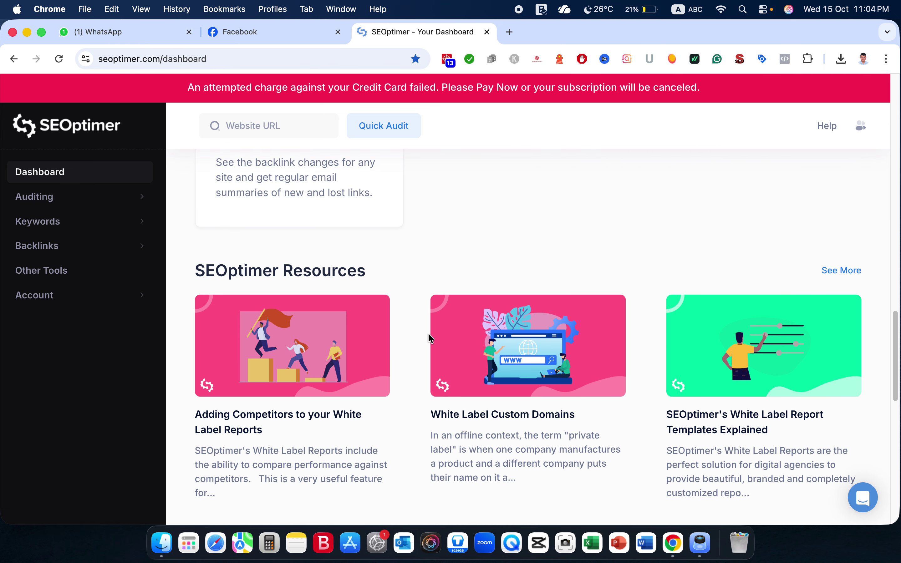
{"action": "scroll", "coordinate": [429, 337], "scroll_direction": "down", "scroll_amount": 15}
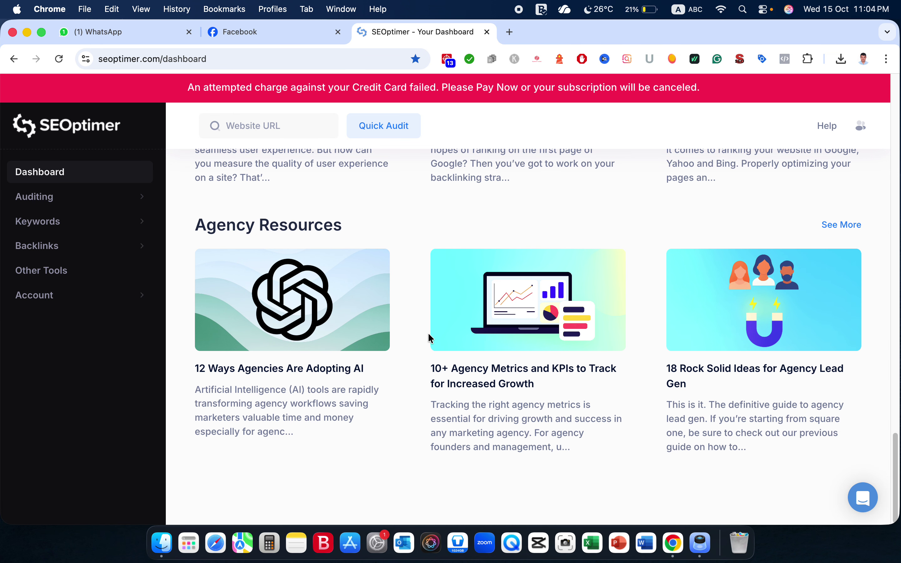
{"action": "scroll", "coordinate": [429, 337], "scroll_direction": "up", "scroll_amount": 20}
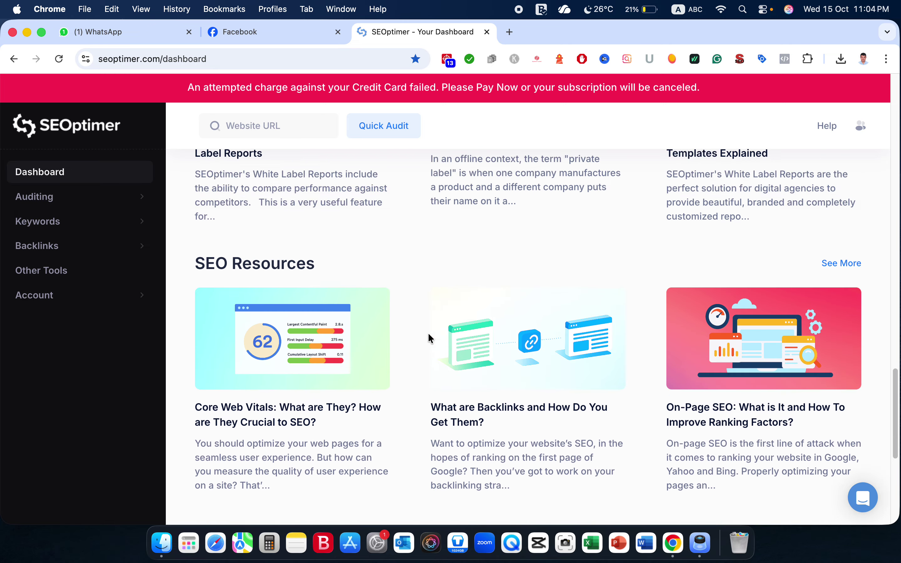
{"action": "scroll", "coordinate": [428, 335], "scroll_direction": "up", "scroll_amount": 15}
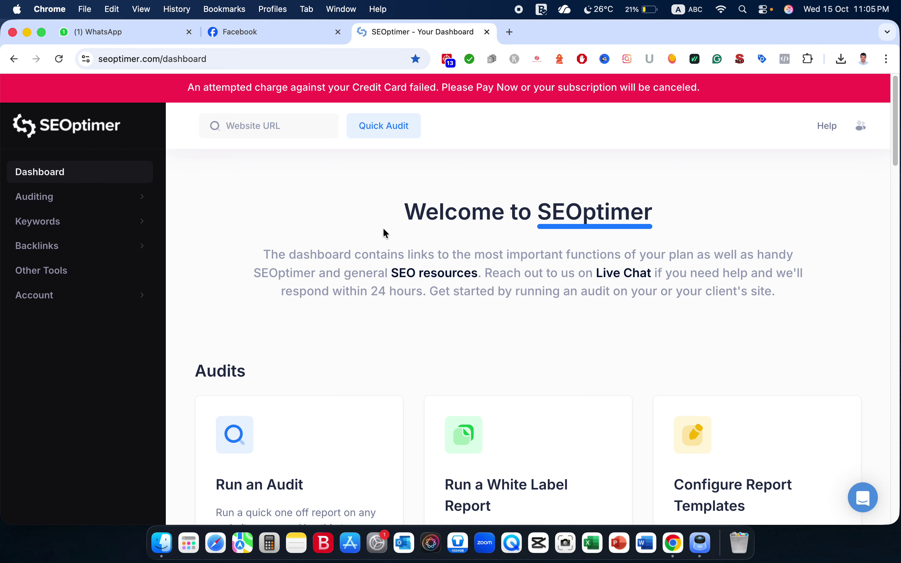
Expand Auditing in the sidebar to list Recent Audit Results, Report Templates, Website Crawls and more.
{"action": "scroll", "coordinate": [385, 233], "scroll_direction": "down", "scroll_amount": 3}
{"action": "scroll", "coordinate": [384, 234], "scroll_direction": "up", "scroll_amount": 3}
{"action": "left_click", "coordinate": [137, 203]}
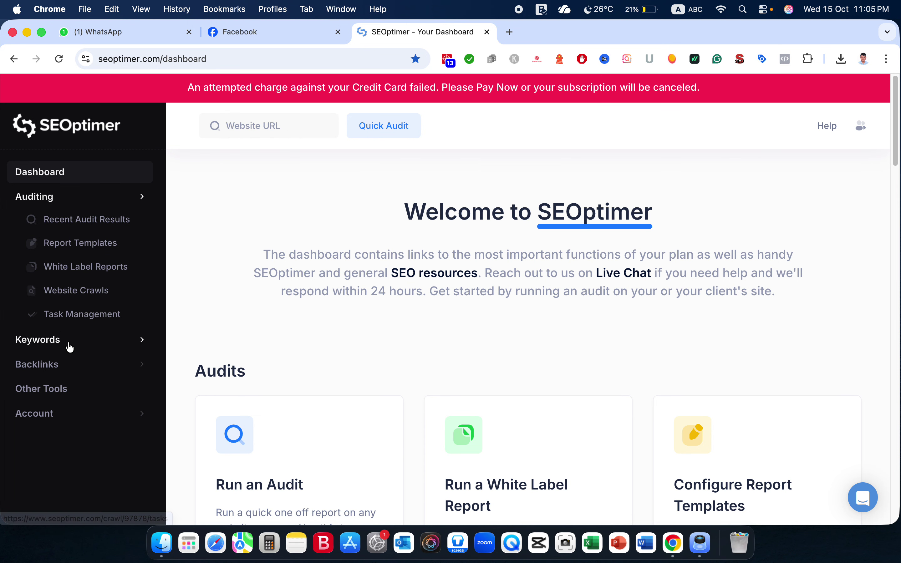
Expand the Keywords and Backlinks sidebar sections, then reload the dashboard.
{"action": "left_click", "coordinate": [86, 341]}
{"action": "scroll", "coordinate": [87, 341], "scroll_direction": "down", "scroll_amount": 1}
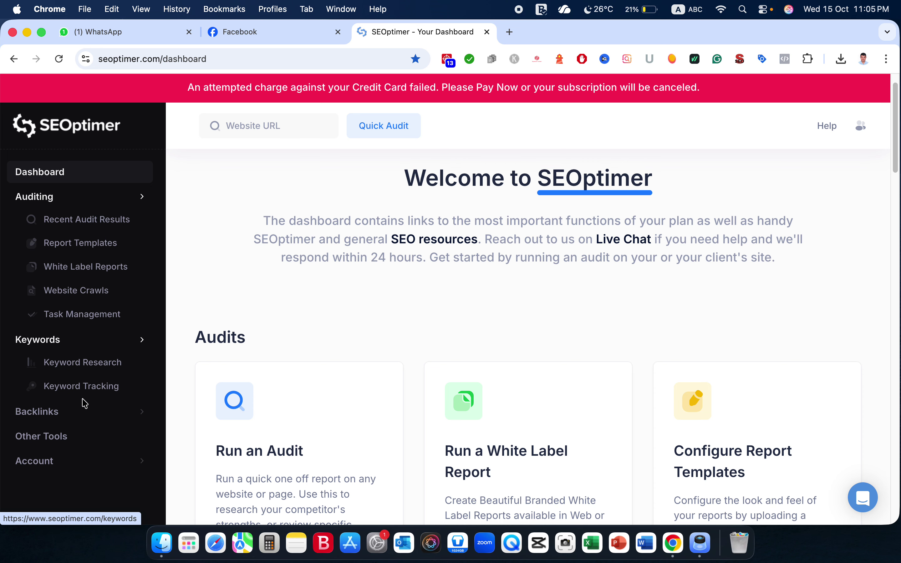
{"action": "left_click", "coordinate": [88, 417]}
{"action": "scroll", "coordinate": [88, 416], "scroll_direction": "down", "scroll_amount": 2}
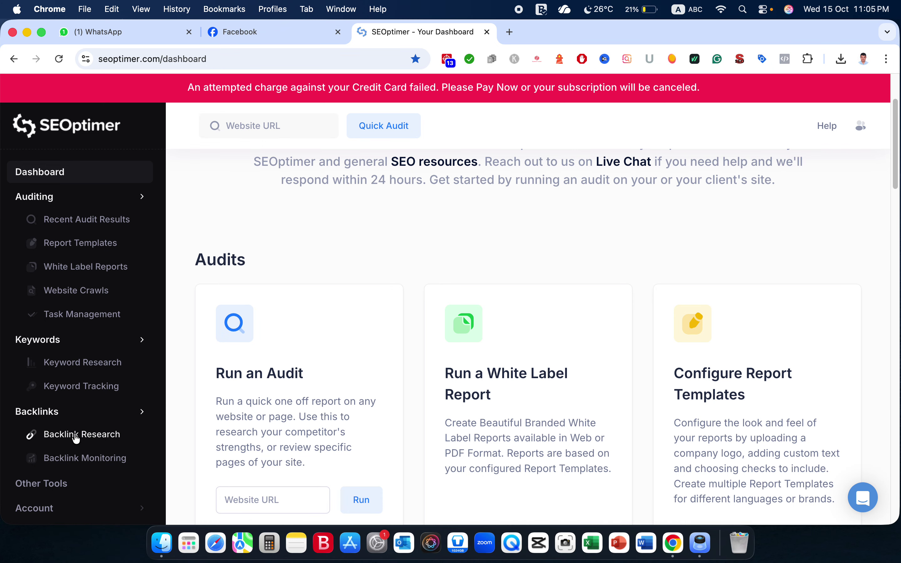
{"action": "scroll", "coordinate": [94, 440], "scroll_direction": "down", "scroll_amount": 1}
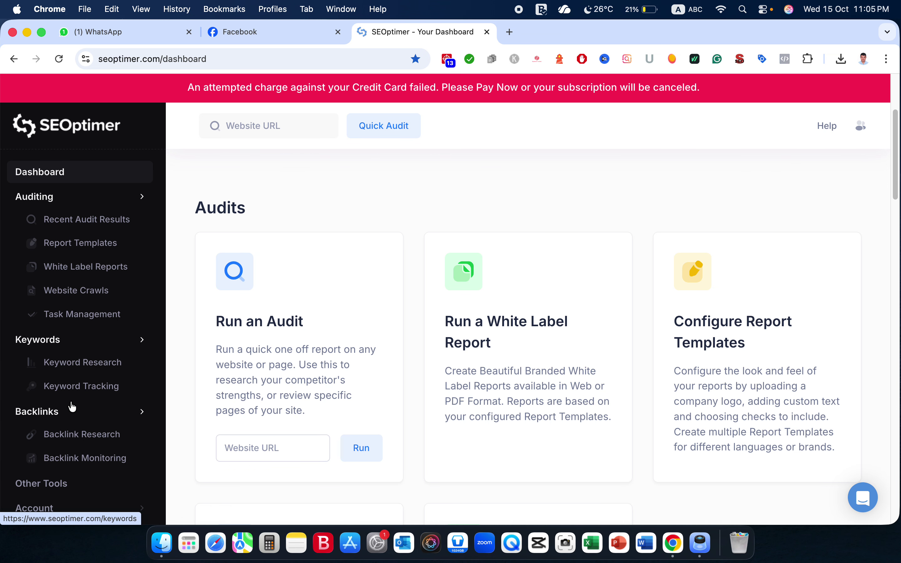
{"action": "scroll", "coordinate": [73, 405], "scroll_direction": "down", "scroll_amount": 2}
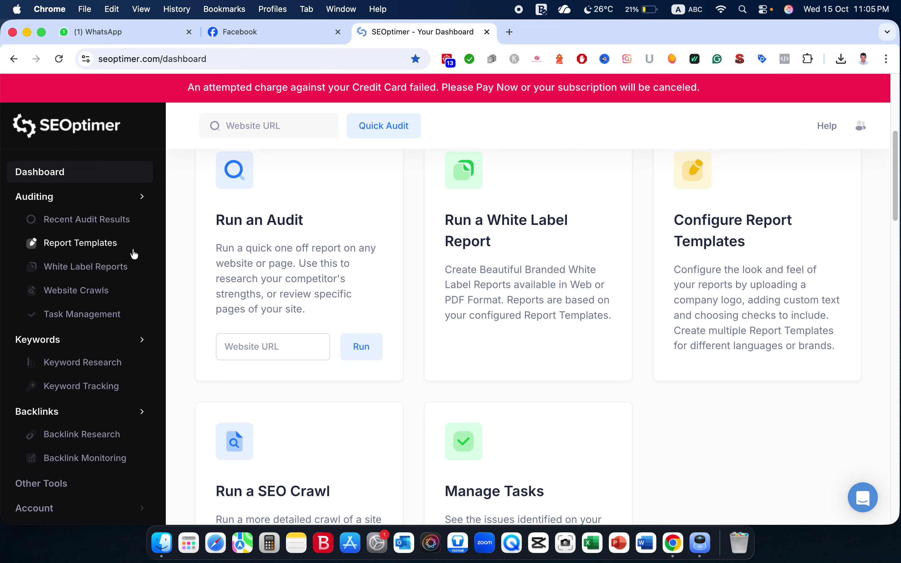
{"action": "scroll", "coordinate": [332, 321], "scroll_direction": "up", "scroll_amount": 3}
{"action": "scroll", "coordinate": [333, 321], "scroll_direction": "up", "scroll_amount": 3}
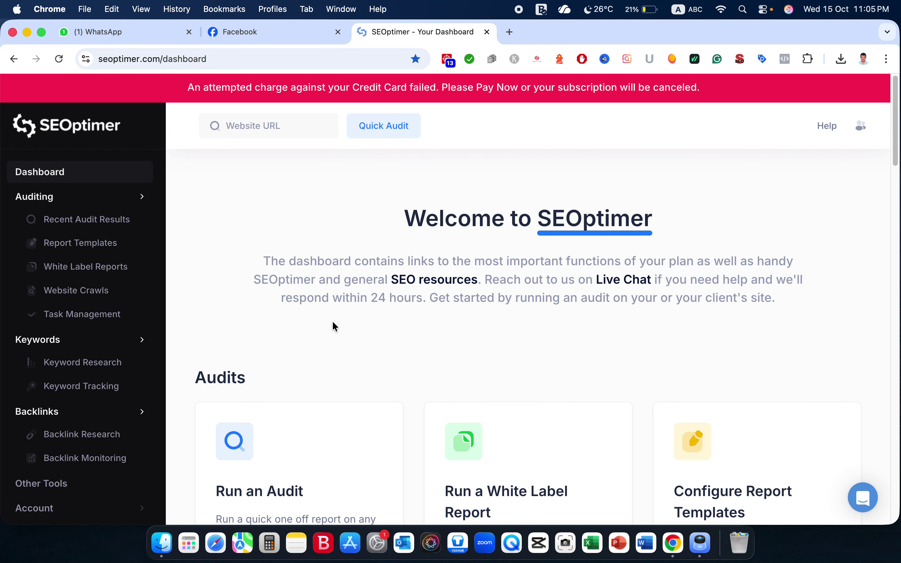
{"action": "left_click", "coordinate": [42, 164]}
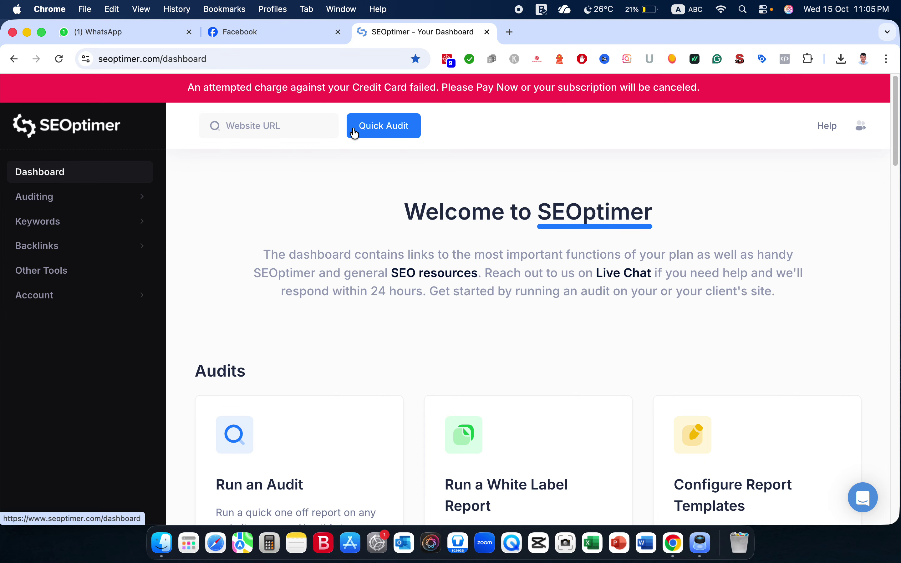
{"action": "left_click", "coordinate": [270, 128]}
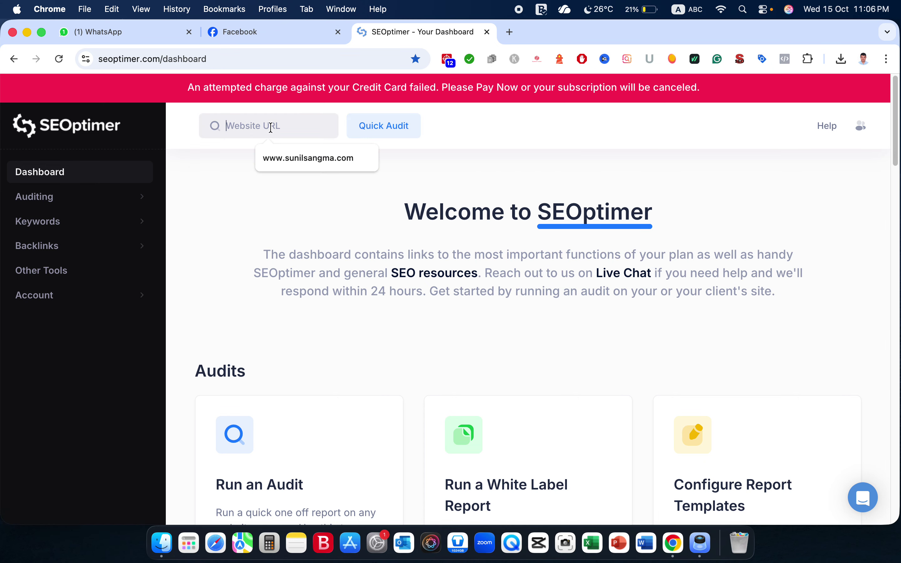
{"action": "left_click", "coordinate": [309, 158]}
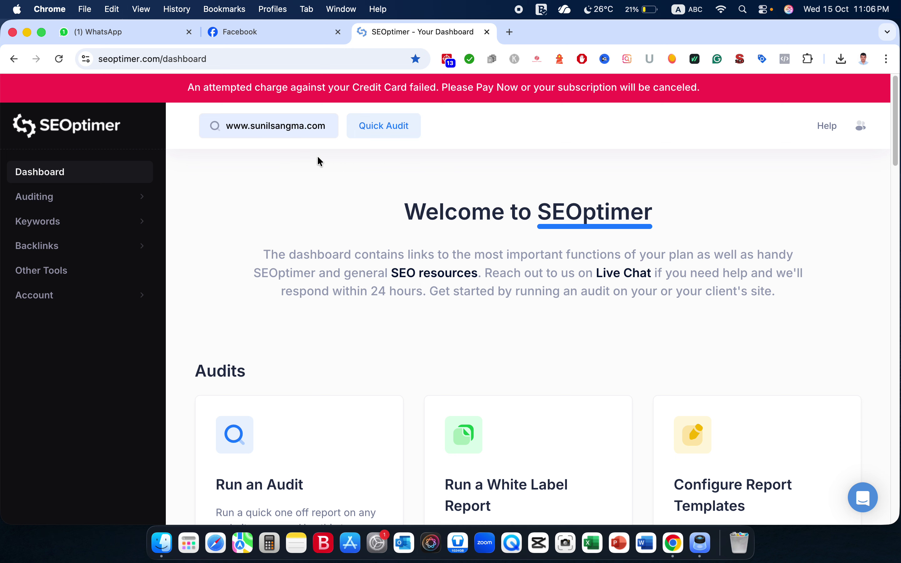
{"action": "left_click", "coordinate": [385, 129]}
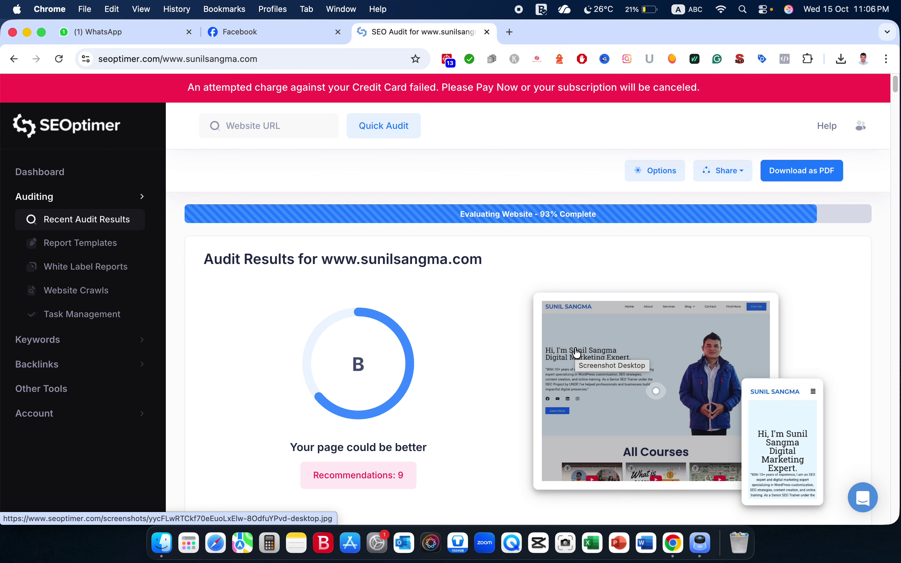
Scroll the audit to the grades: On-Page SEO A, Links F, Usability A+, Performance B+, Social B-.
{"action": "scroll", "coordinate": [577, 352], "scroll_direction": "down", "scroll_amount": 1}
{"action": "scroll", "coordinate": [575, 352], "scroll_direction": "down", "scroll_amount": 1}
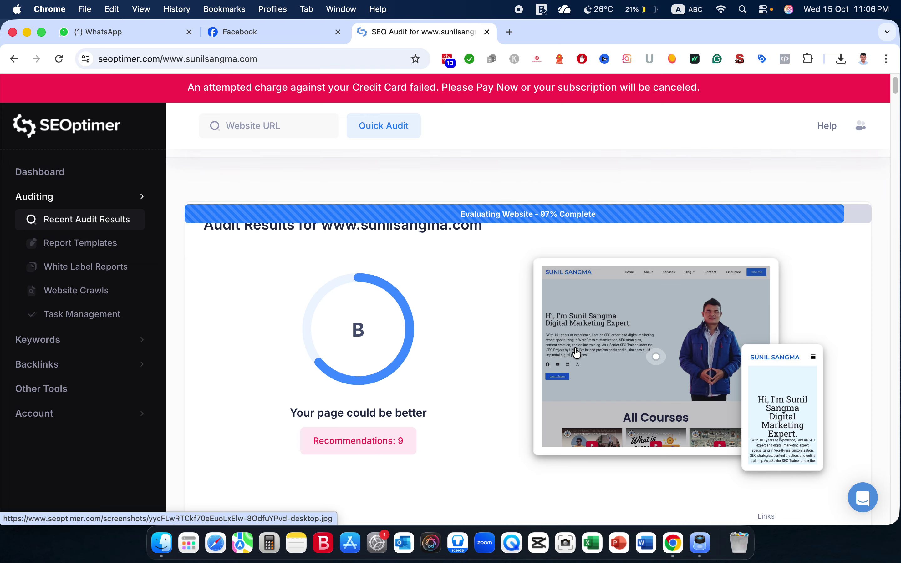
{"action": "scroll", "coordinate": [574, 298], "scroll_direction": "up", "scroll_amount": 2}
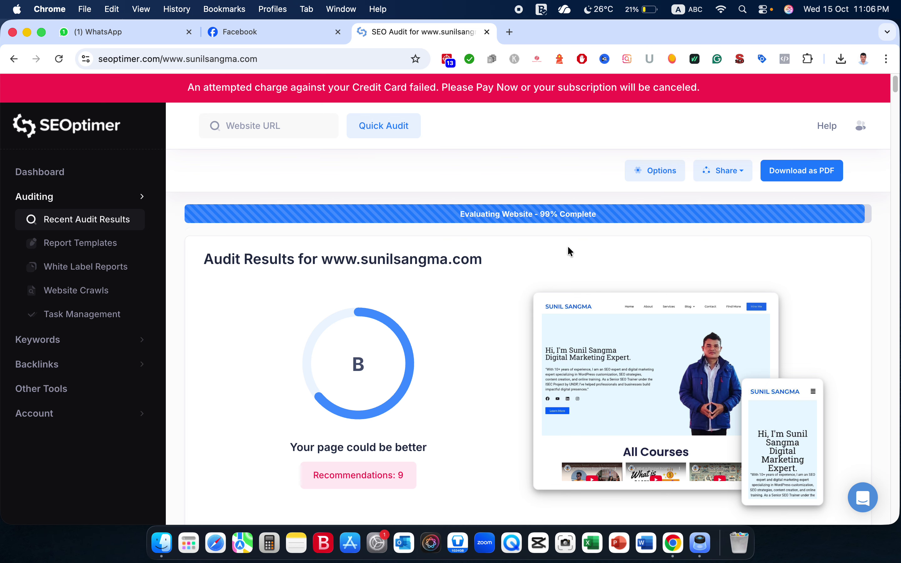
{"action": "scroll", "coordinate": [568, 246], "scroll_direction": "down", "scroll_amount": 3}
{"action": "scroll", "coordinate": [568, 245], "scroll_direction": "down", "scroll_amount": 5}
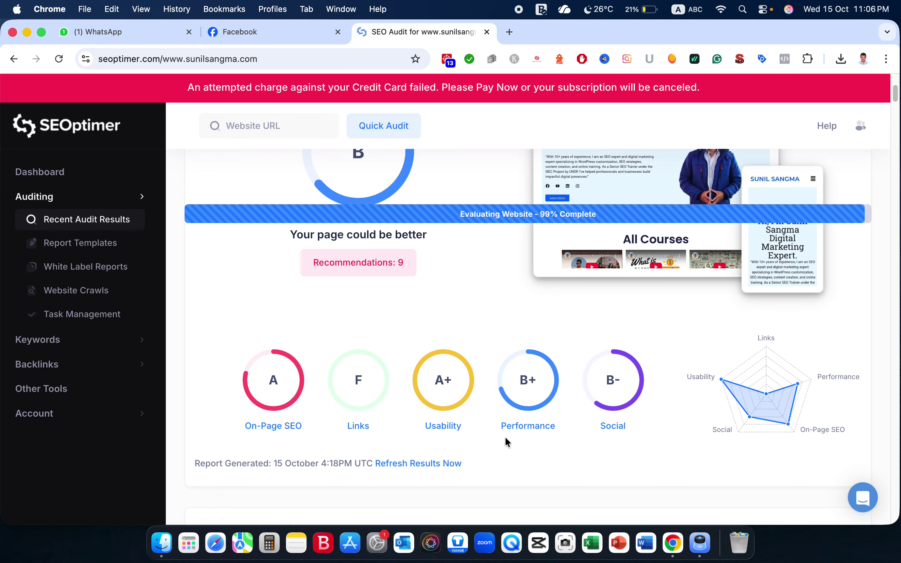
{"action": "scroll", "coordinate": [633, 429], "scroll_direction": "up", "scroll_amount": 8}
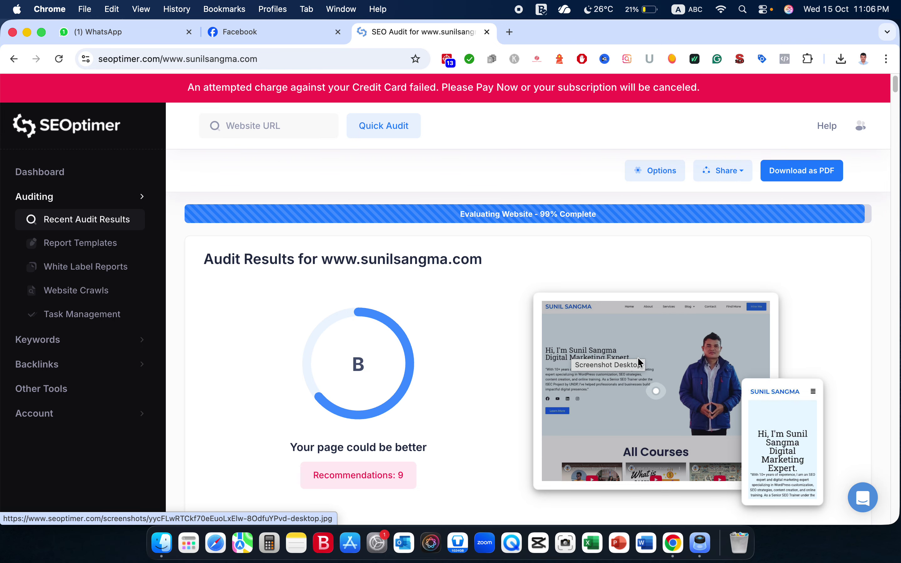
{"action": "scroll", "coordinate": [697, 366], "scroll_direction": "down", "scroll_amount": 5}
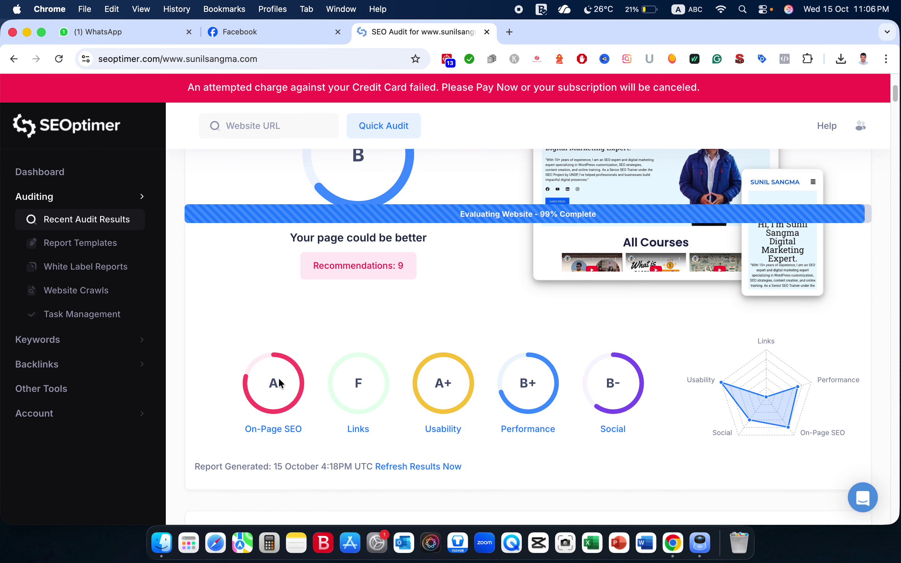
{"action": "scroll", "coordinate": [407, 392], "scroll_direction": "up", "scroll_amount": 5}
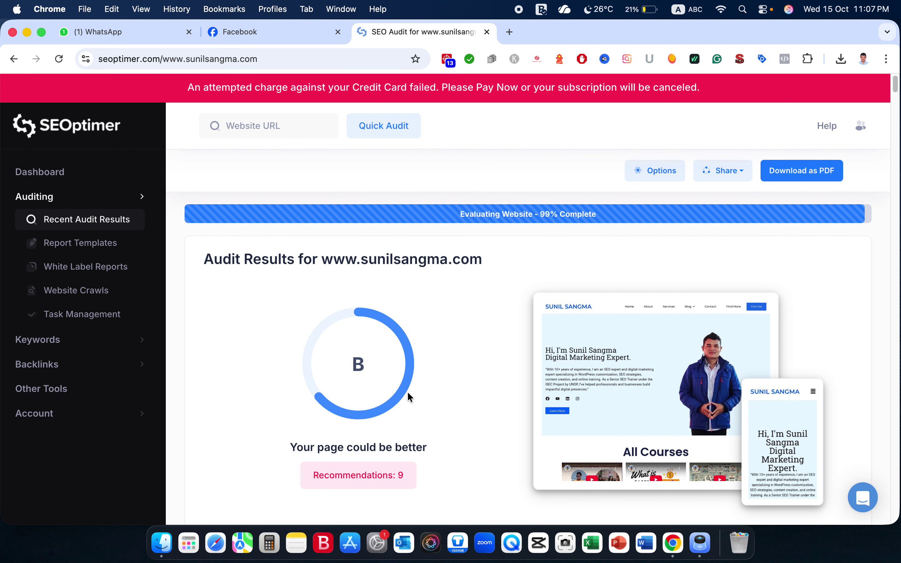
{"action": "scroll", "coordinate": [408, 393], "scroll_direction": "down", "scroll_amount": 2}
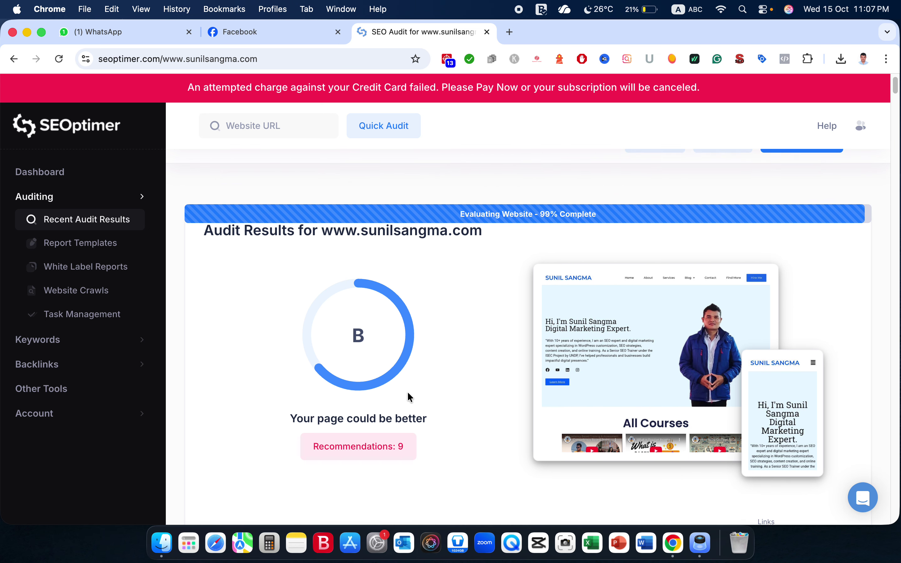
{"action": "scroll", "coordinate": [410, 397], "scroll_direction": "up", "scroll_amount": 2}
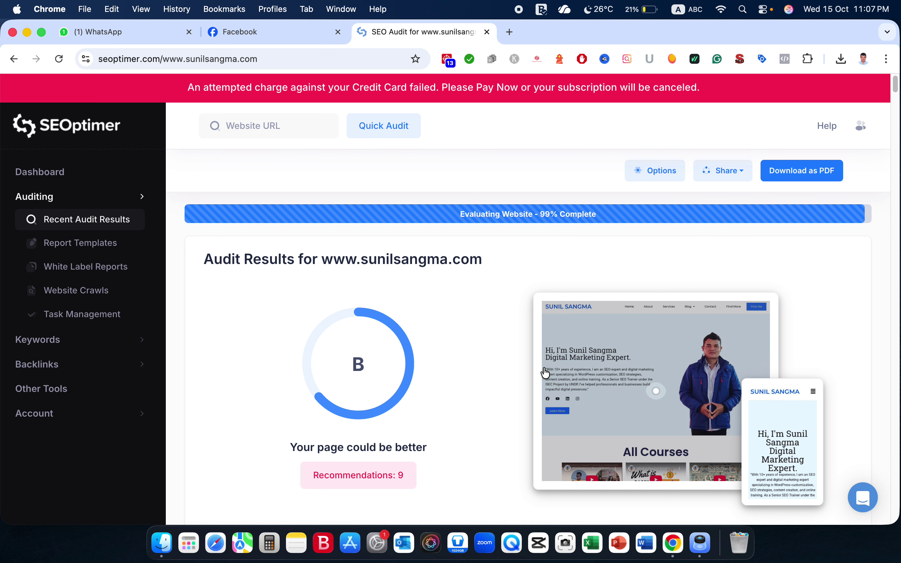
{"action": "scroll", "coordinate": [543, 376], "scroll_direction": "down", "scroll_amount": 10}
{"action": "scroll", "coordinate": [545, 379], "scroll_direction": "down", "scroll_amount": 7}
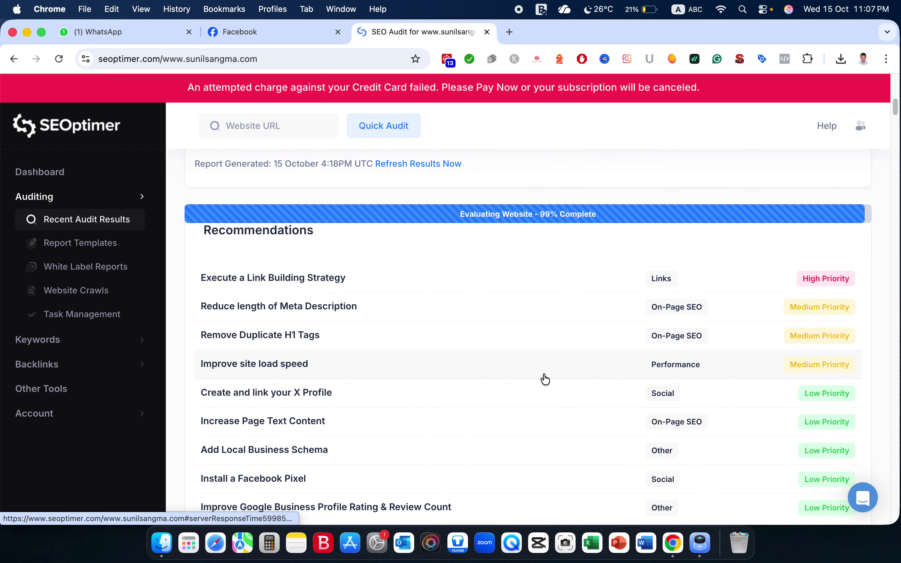
{"action": "scroll", "coordinate": [545, 379], "scroll_direction": "down", "scroll_amount": 3}
{"action": "scroll", "coordinate": [545, 379], "scroll_direction": "up", "scroll_amount": 15}
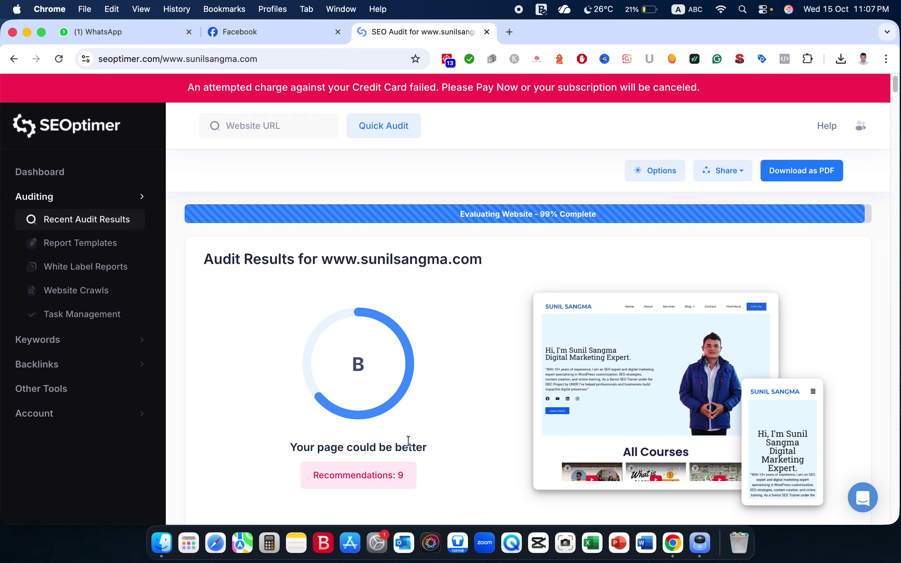
{"action": "scroll", "coordinate": [408, 444], "scroll_direction": "down", "scroll_amount": 2}
{"action": "scroll", "coordinate": [408, 441], "scroll_direction": "down", "scroll_amount": 3}
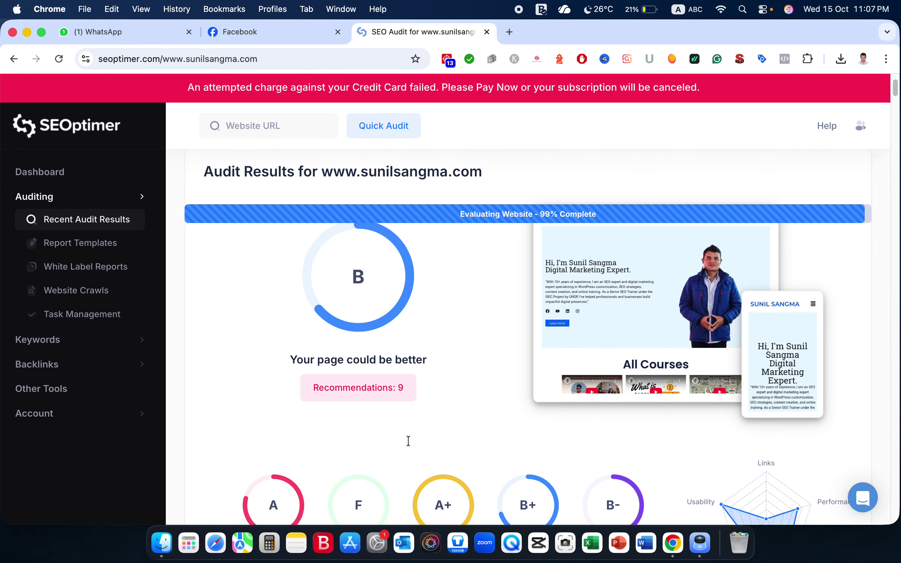
{"action": "scroll", "coordinate": [409, 439], "scroll_direction": "down", "scroll_amount": 3}
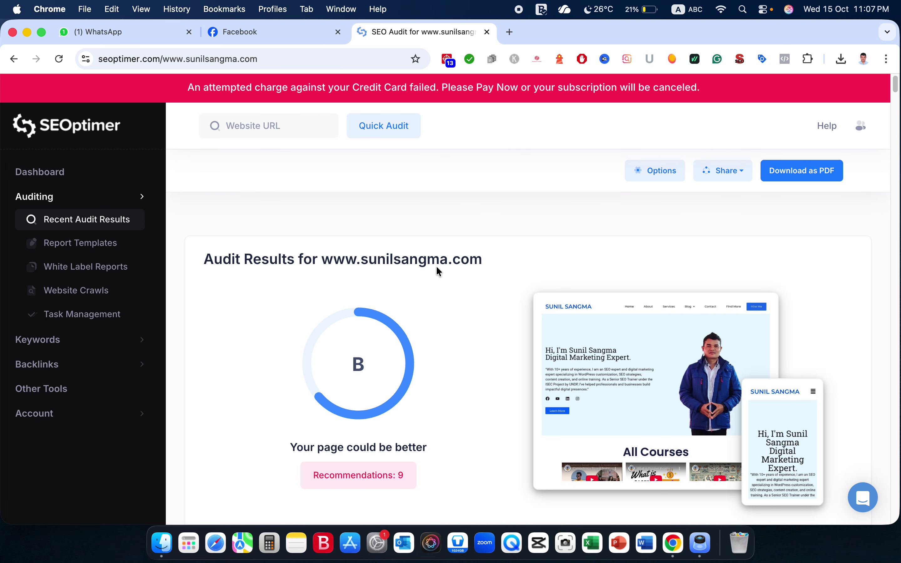
{"action": "scroll", "coordinate": [472, 340], "scroll_direction": "down", "scroll_amount": 3}
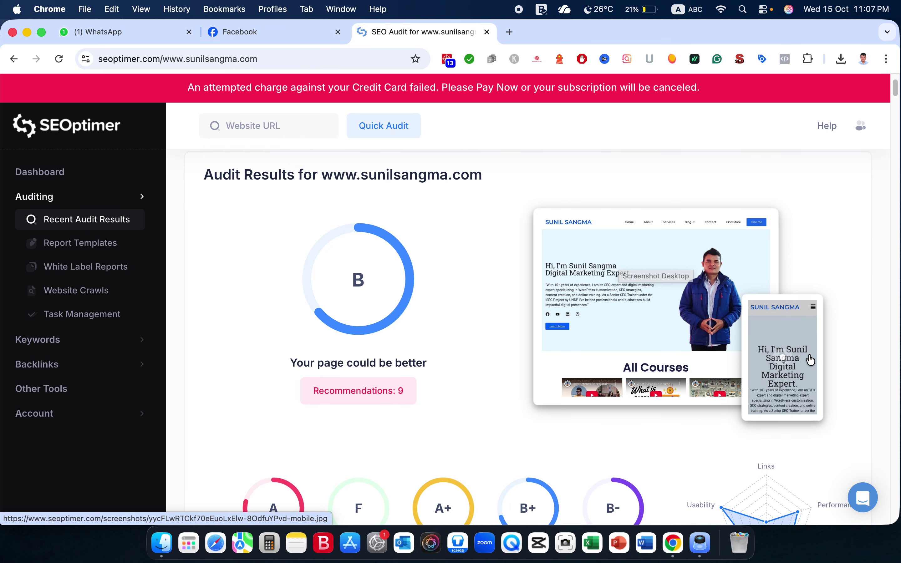
{"action": "scroll", "coordinate": [433, 369], "scroll_direction": "down", "scroll_amount": 2}
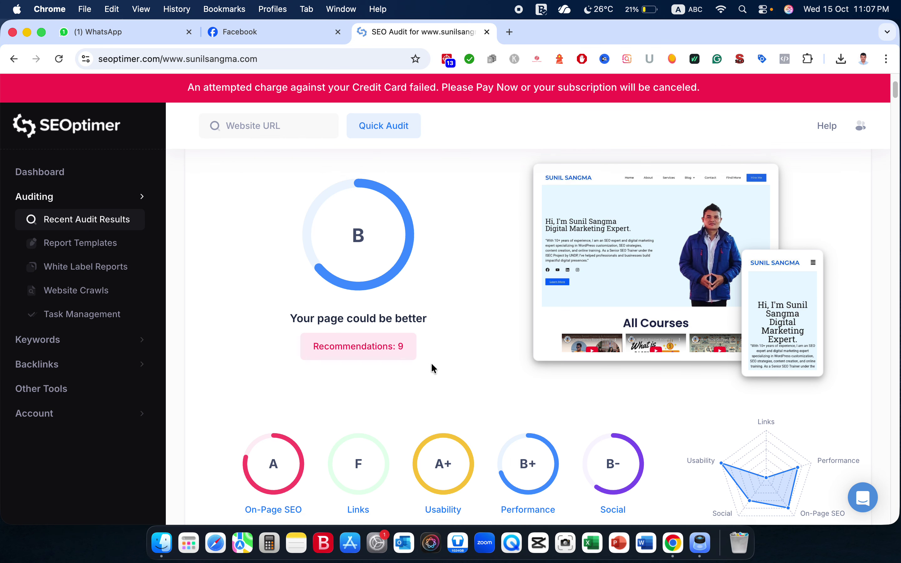
{"action": "scroll", "coordinate": [433, 369], "scroll_direction": "down", "scroll_amount": 2}
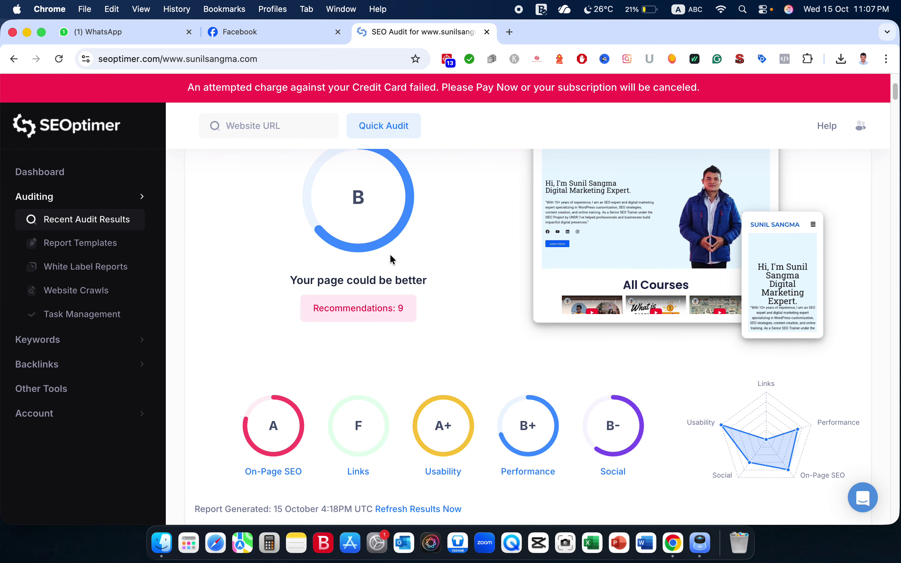
{"action": "scroll", "coordinate": [392, 260], "scroll_direction": "down", "scroll_amount": 5}
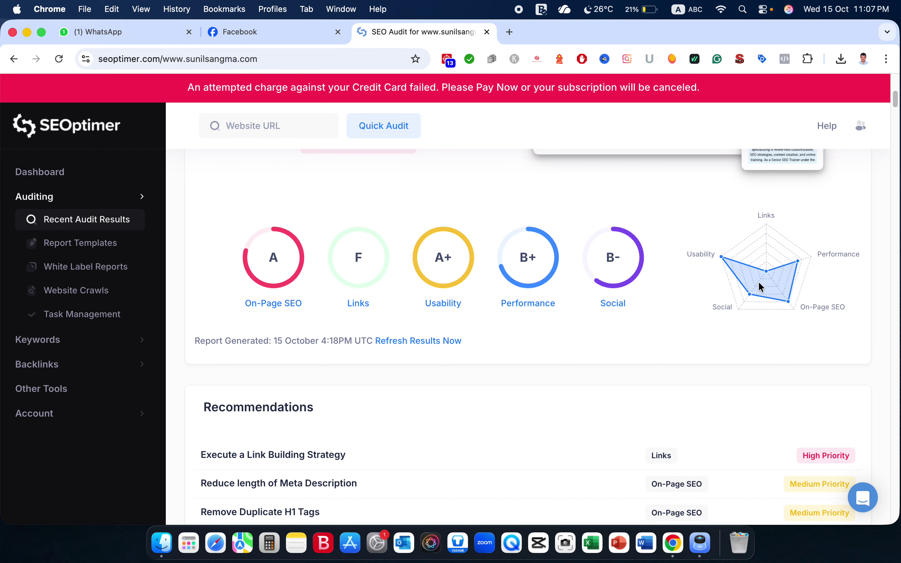
Read the Recommendations from the High Priority link-building item down to Low Priority Add Local Business Schema.
{"action": "scroll", "coordinate": [661, 372], "scroll_direction": "down", "scroll_amount": 3}
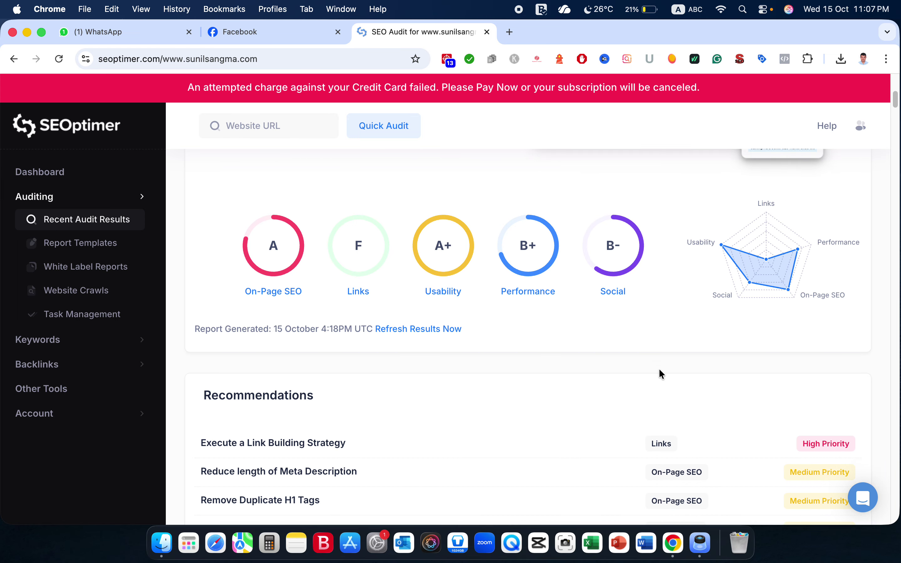
{"action": "scroll", "coordinate": [660, 373], "scroll_direction": "down", "scroll_amount": 6}
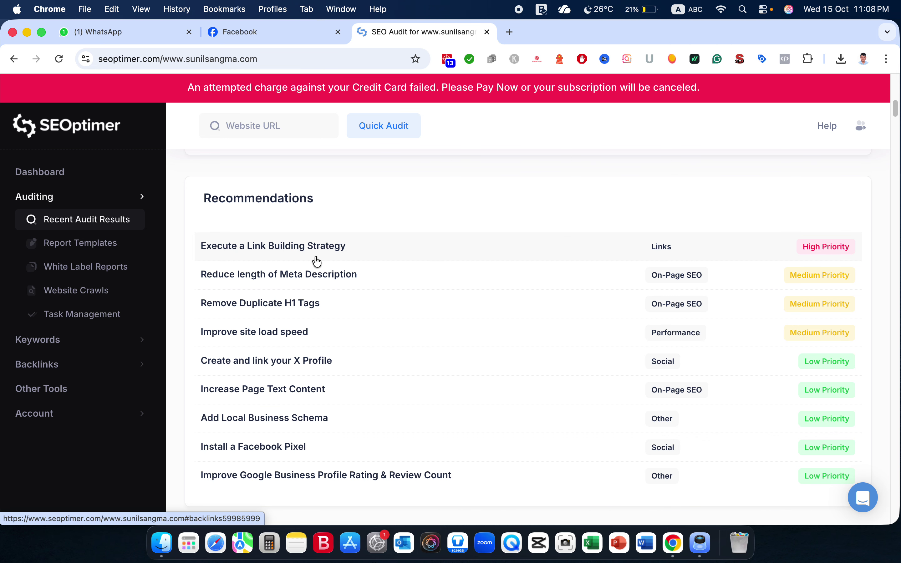
{"action": "scroll", "coordinate": [423, 273], "scroll_direction": "down", "scroll_amount": 3}
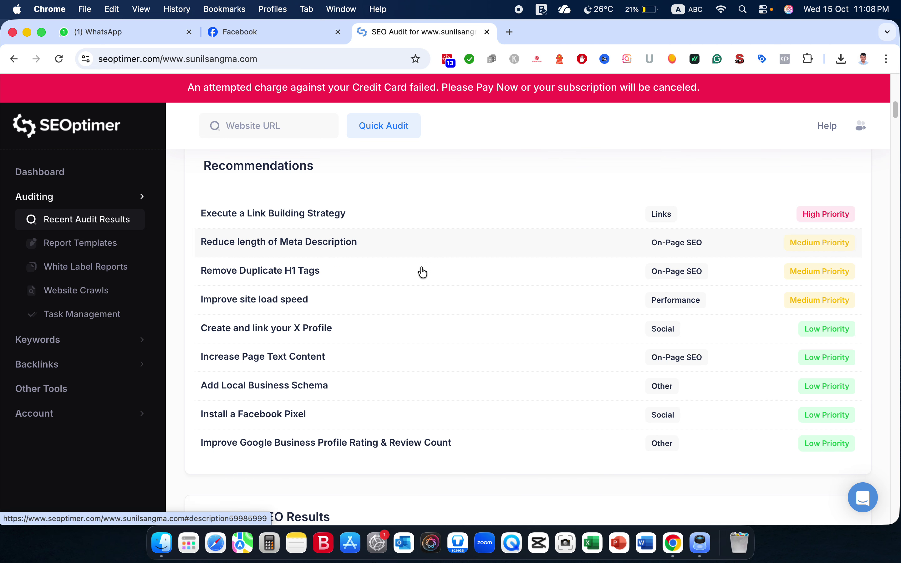
{"action": "scroll", "coordinate": [423, 273], "scroll_direction": "down", "scroll_amount": 1}
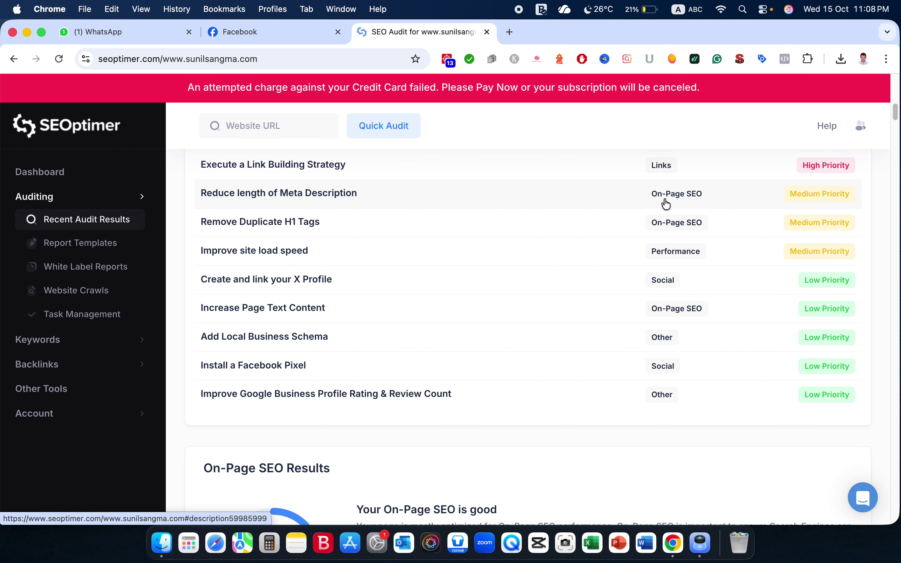
{"action": "scroll", "coordinate": [666, 204], "scroll_direction": "up", "scroll_amount": 1}
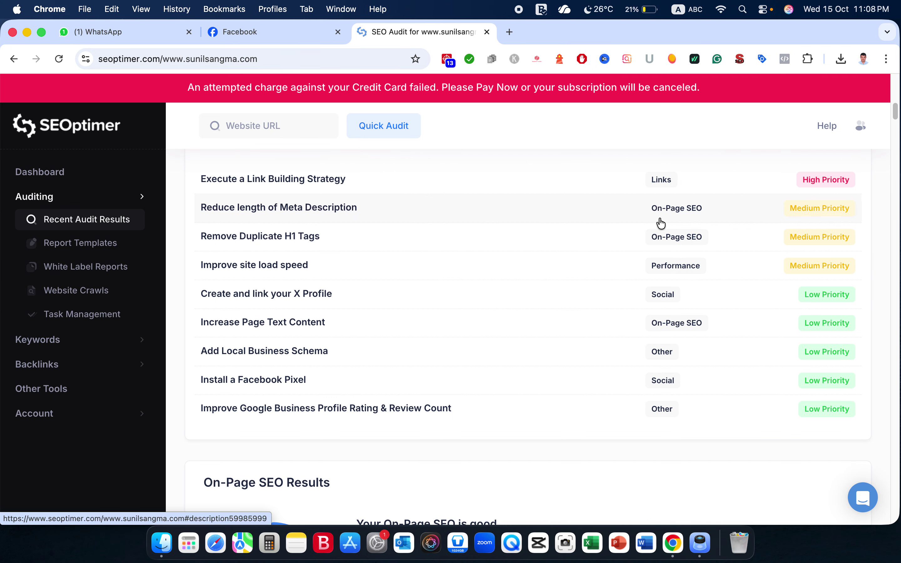
{"action": "scroll", "coordinate": [665, 231], "scroll_direction": "down", "scroll_amount": 2}
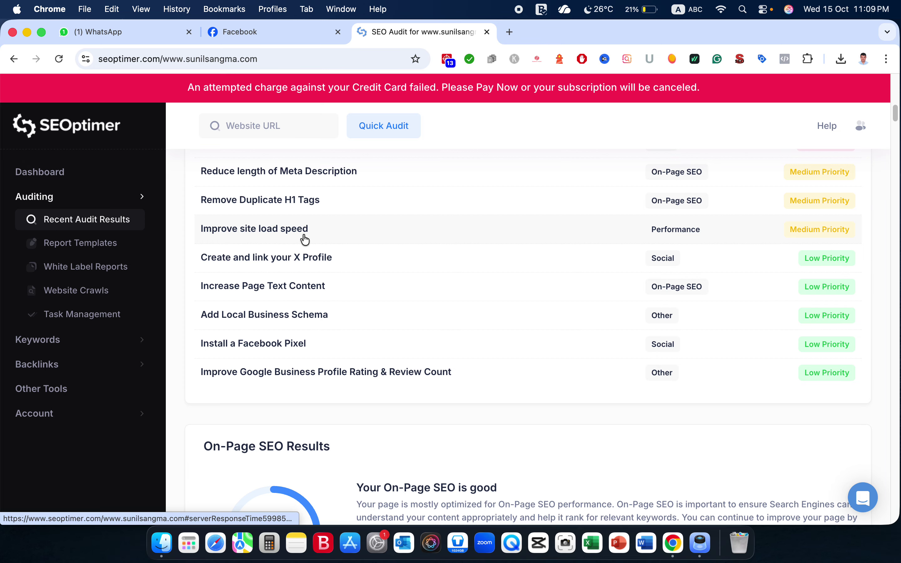
Scroll down to On-Page SEO Results, graded A with an optimal-length Title Tag.
{"action": "scroll", "coordinate": [310, 239], "scroll_direction": "down", "scroll_amount": 3}
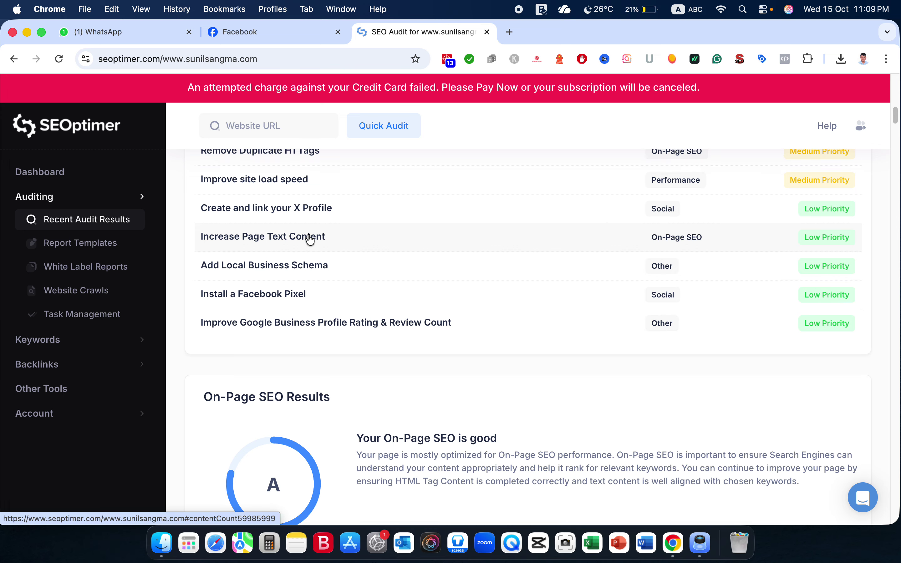
{"action": "scroll", "coordinate": [310, 239], "scroll_direction": "up", "scroll_amount": 1}
{"action": "scroll", "coordinate": [310, 239], "scroll_direction": "down", "scroll_amount": 2}
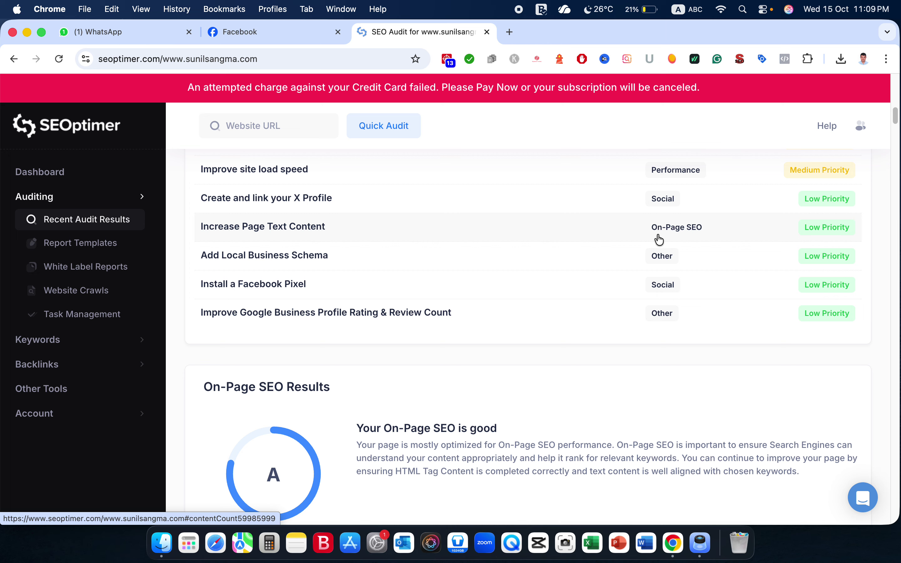
{"action": "scroll", "coordinate": [584, 264], "scroll_direction": "down", "scroll_amount": 4}
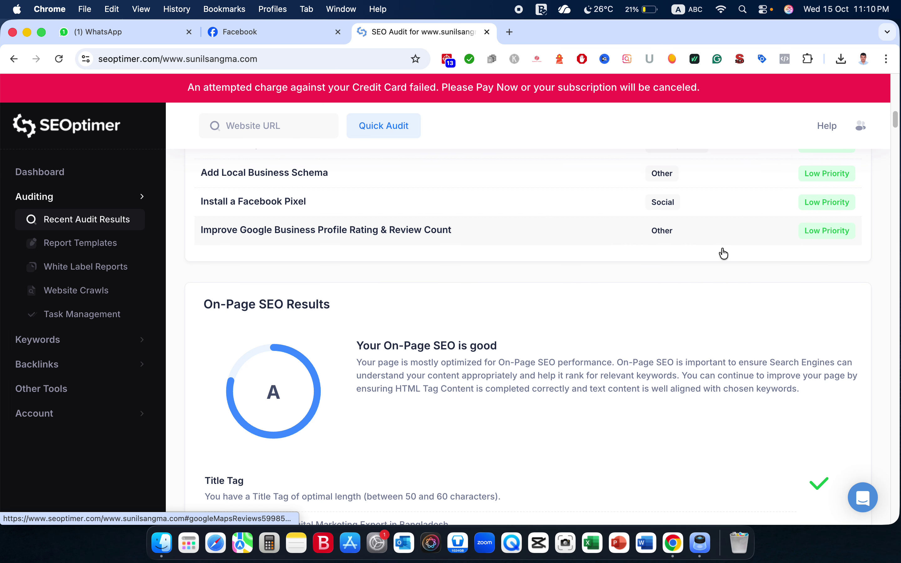
Review the Title Tag, Meta Description, SERP preview and header tag checks.
{"action": "scroll", "coordinate": [652, 299], "scroll_direction": "down", "scroll_amount": 5}
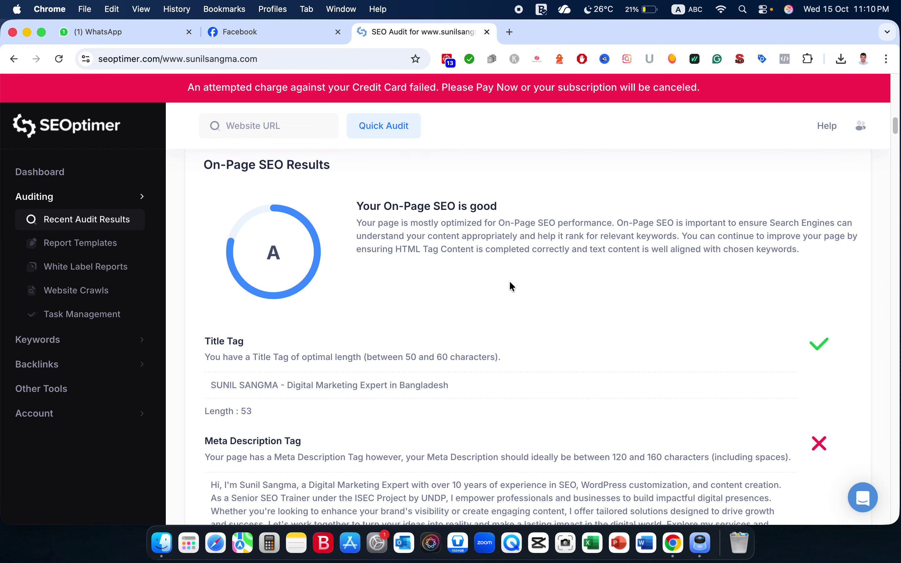
{"action": "scroll", "coordinate": [509, 285], "scroll_direction": "down", "scroll_amount": 3}
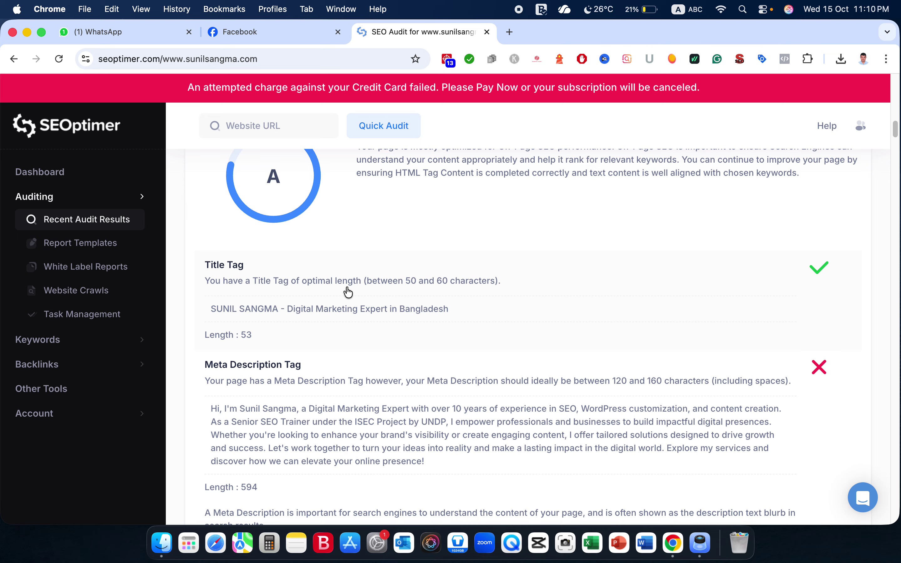
{"action": "scroll", "coordinate": [347, 292], "scroll_direction": "down", "scroll_amount": 2}
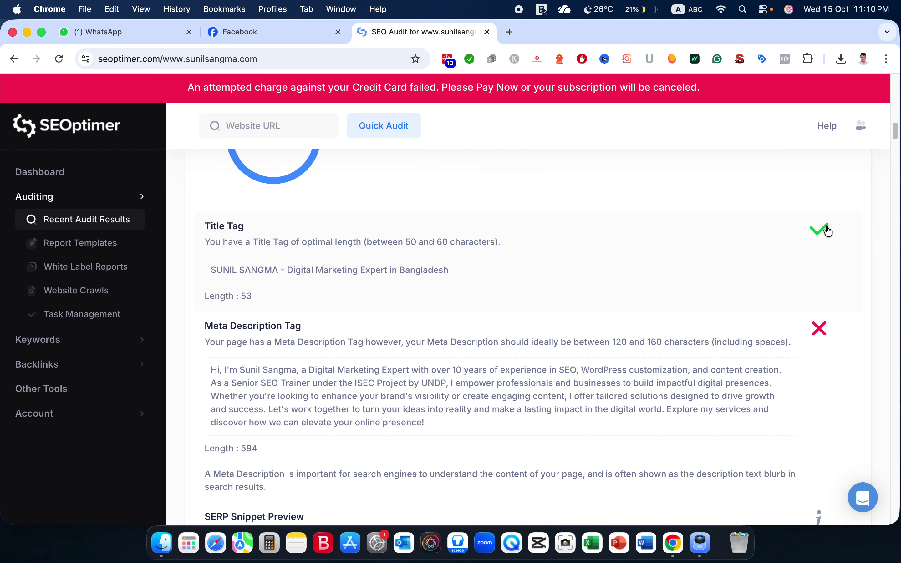
{"action": "scroll", "coordinate": [733, 259], "scroll_direction": "down", "scroll_amount": 4}
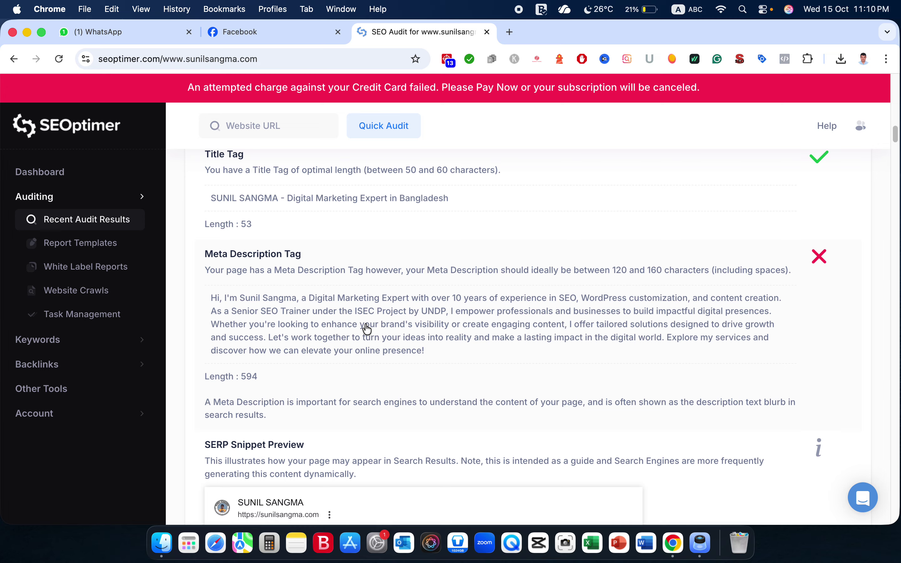
{"action": "scroll", "coordinate": [367, 329], "scroll_direction": "down", "scroll_amount": 4}
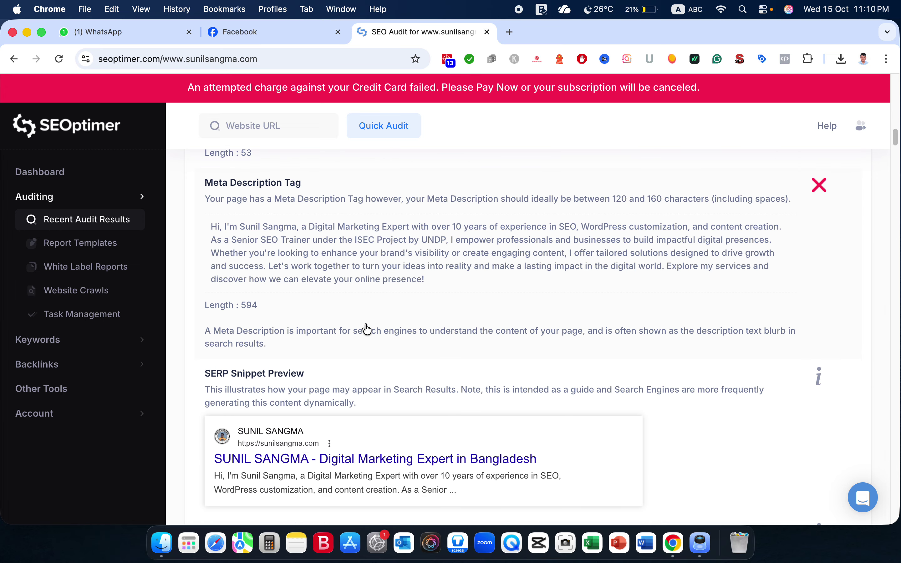
{"action": "scroll", "coordinate": [367, 328], "scroll_direction": "up", "scroll_amount": 2}
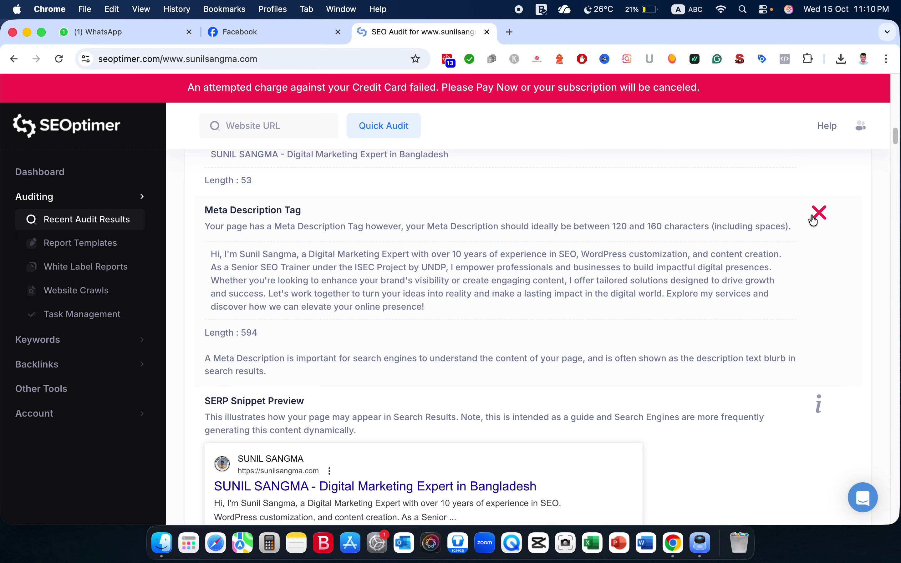
{"action": "scroll", "coordinate": [814, 220], "scroll_direction": "down", "scroll_amount": 9}
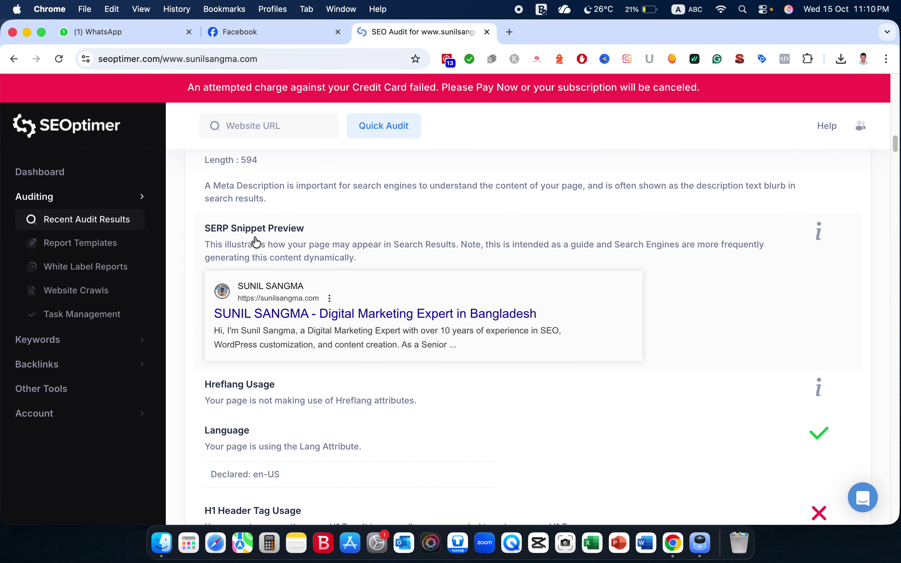
{"action": "scroll", "coordinate": [441, 346], "scroll_direction": "down", "scroll_amount": 1}
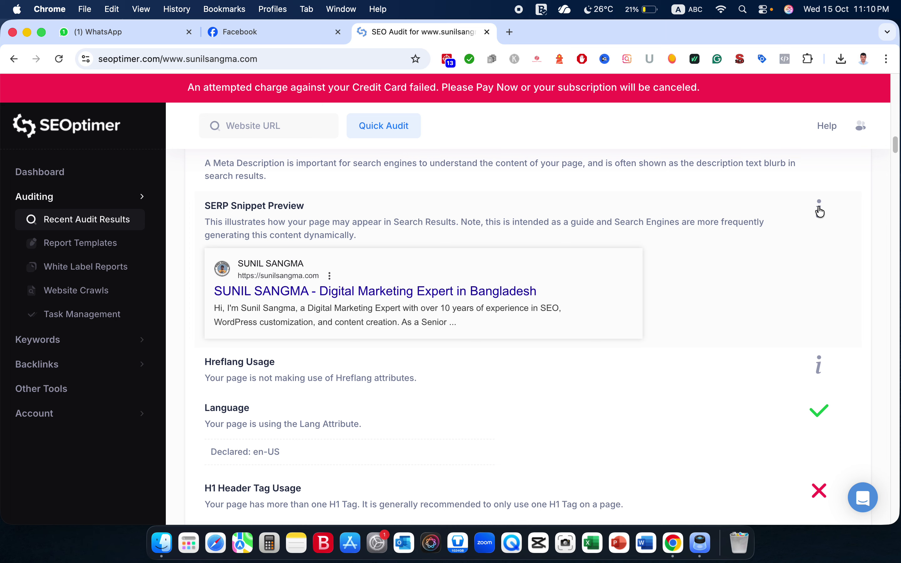
{"action": "scroll", "coordinate": [821, 212], "scroll_direction": "down", "scroll_amount": 5}
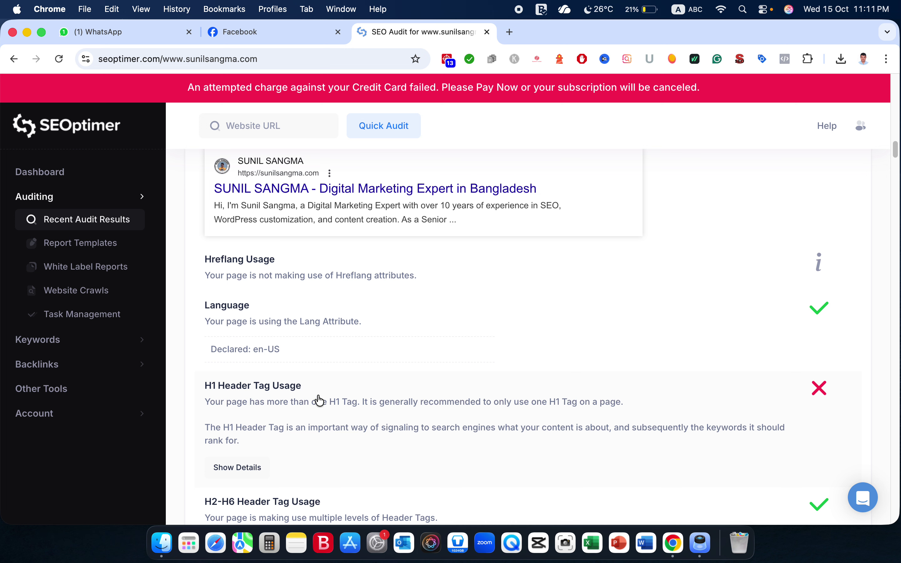
{"action": "scroll", "coordinate": [320, 401], "scroll_direction": "down", "scroll_amount": 5}
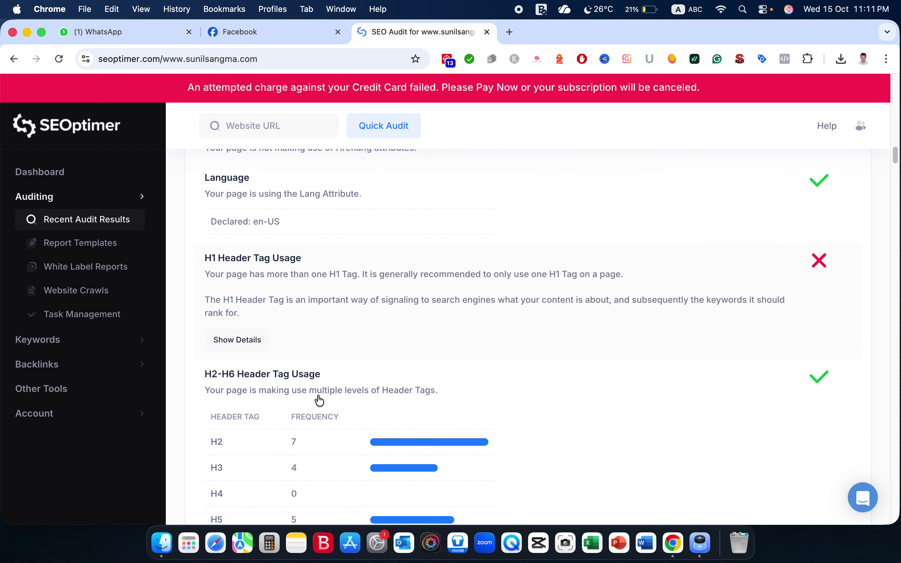
{"action": "scroll", "coordinate": [319, 400], "scroll_direction": "down", "scroll_amount": 3}
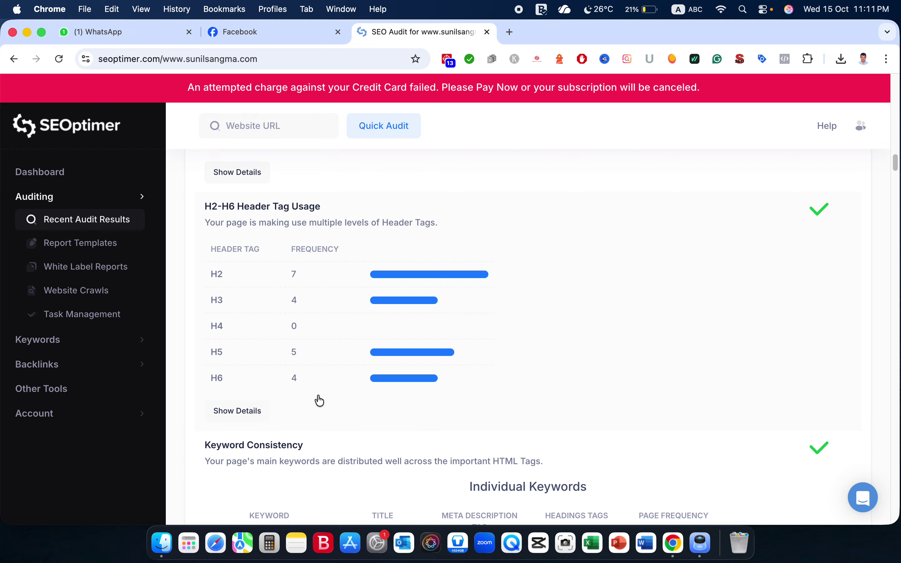
Go through keyword tables, Amount of Content (thin at 353 words), Canonical and Noindex checks.
{"action": "scroll", "coordinate": [319, 400], "scroll_direction": "up", "scroll_amount": 1}
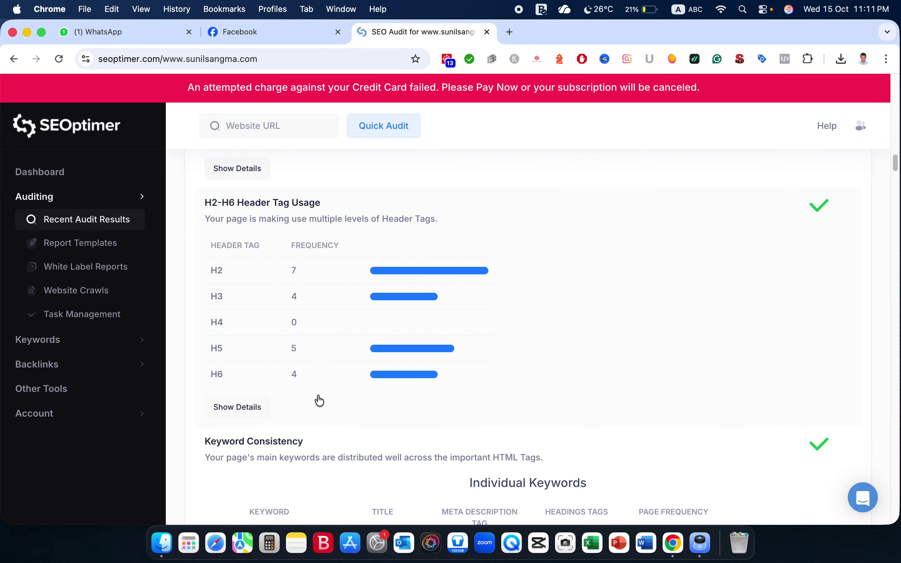
{"action": "scroll", "coordinate": [319, 400], "scroll_direction": "down", "scroll_amount": 1}
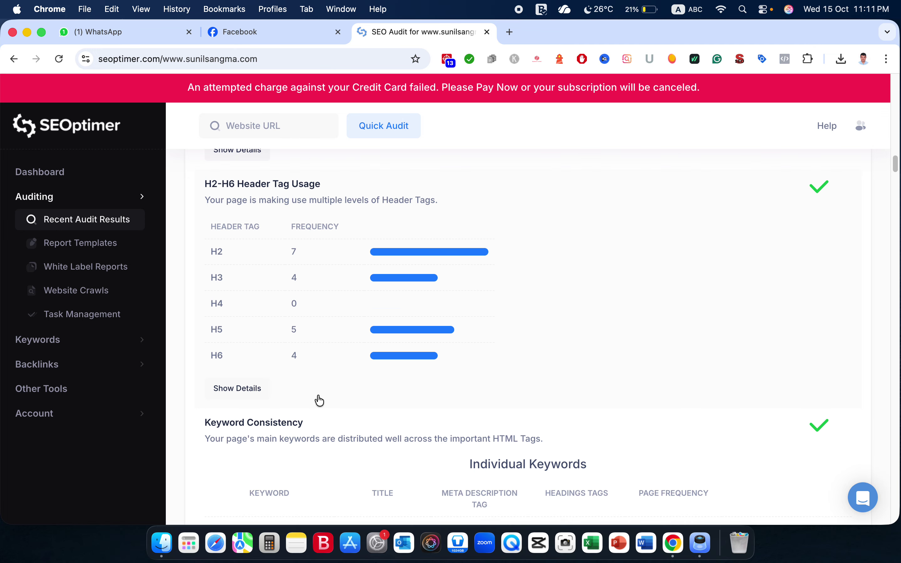
{"action": "scroll", "coordinate": [319, 401], "scroll_direction": "down", "scroll_amount": 1}
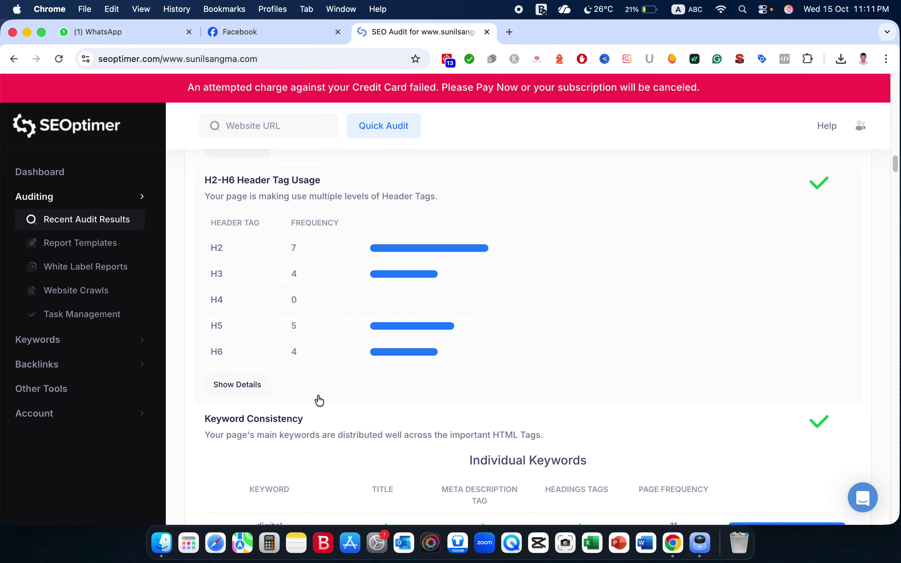
{"action": "scroll", "coordinate": [319, 400], "scroll_direction": "down", "scroll_amount": 5}
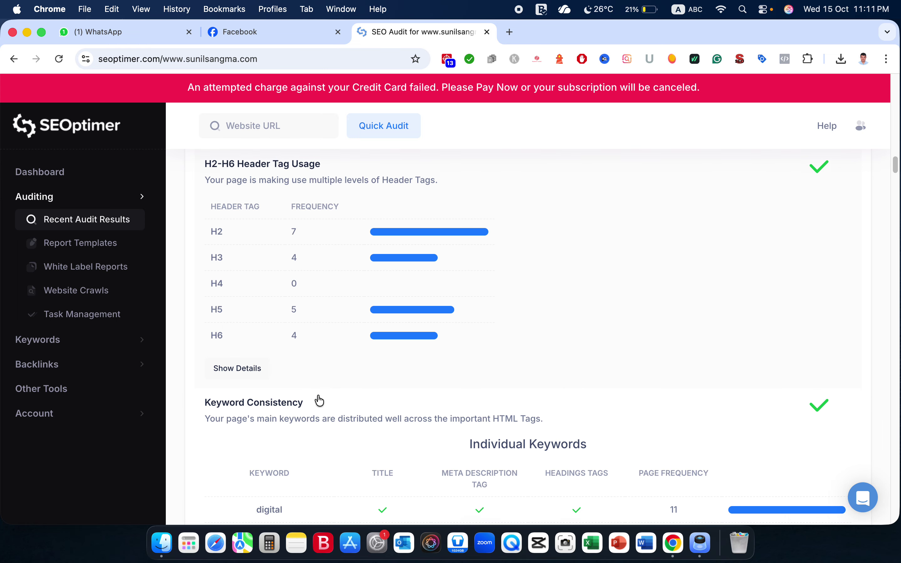
{"action": "scroll", "coordinate": [319, 401], "scroll_direction": "down", "scroll_amount": 3}
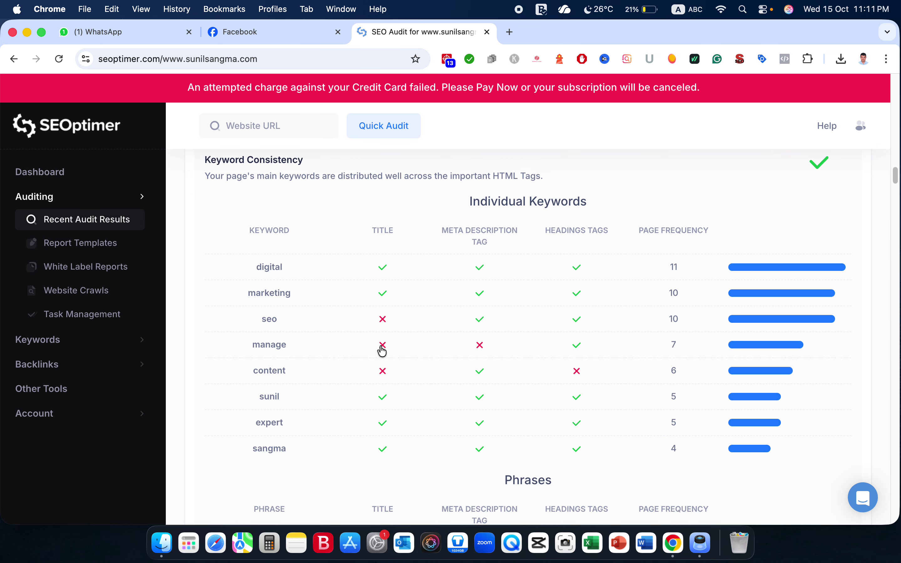
{"action": "scroll", "coordinate": [487, 369], "scroll_direction": "down", "scroll_amount": 7}
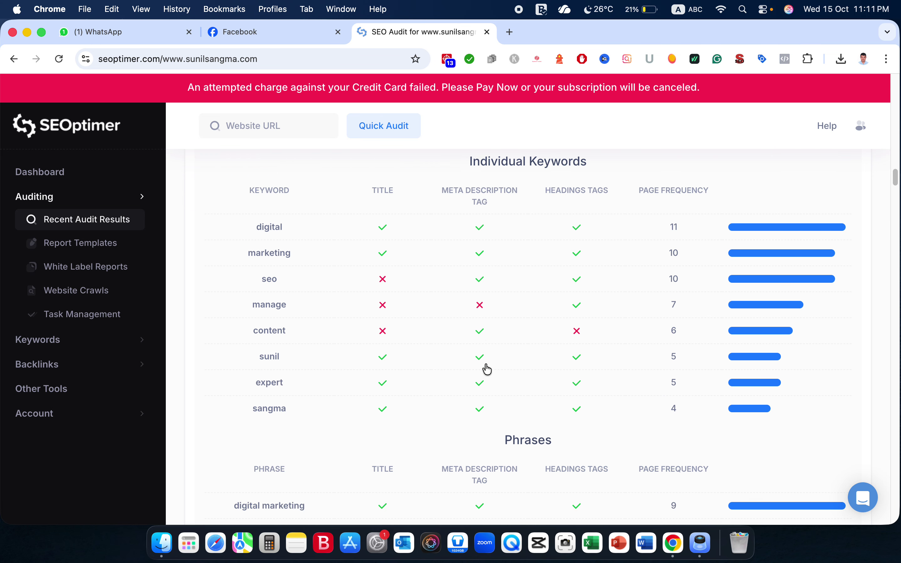
{"action": "scroll", "coordinate": [487, 369], "scroll_direction": "down", "scroll_amount": 1}
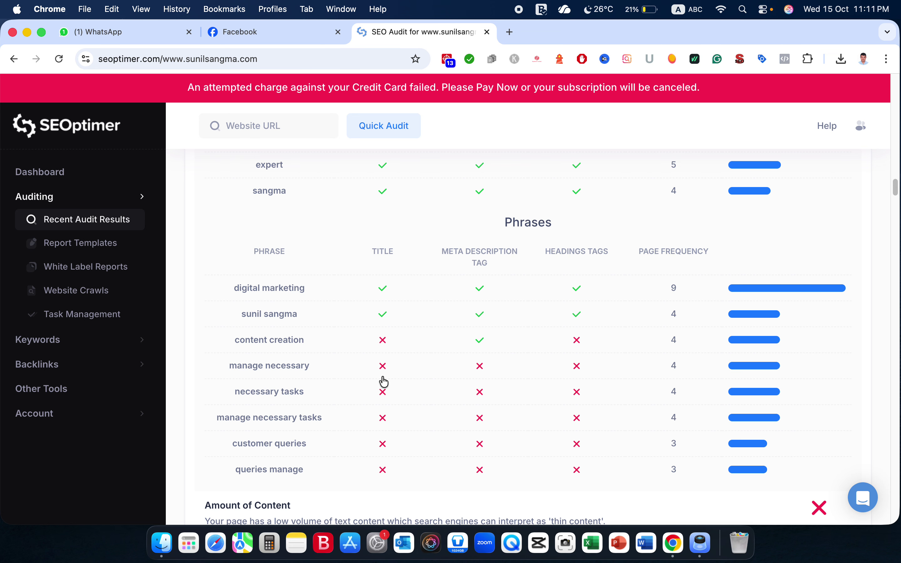
{"action": "scroll", "coordinate": [524, 391], "scroll_direction": "down", "scroll_amount": 4}
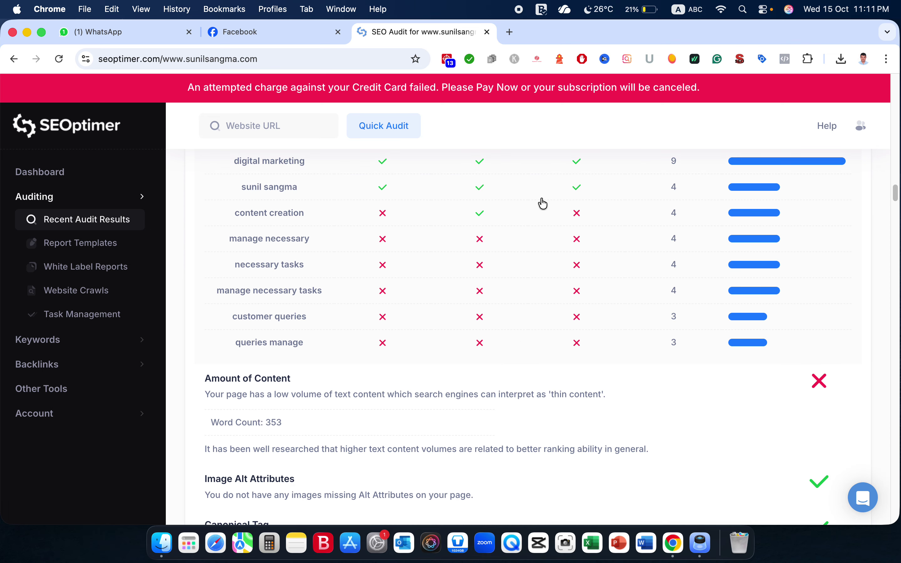
{"action": "scroll", "coordinate": [617, 372], "scroll_direction": "down", "scroll_amount": 1}
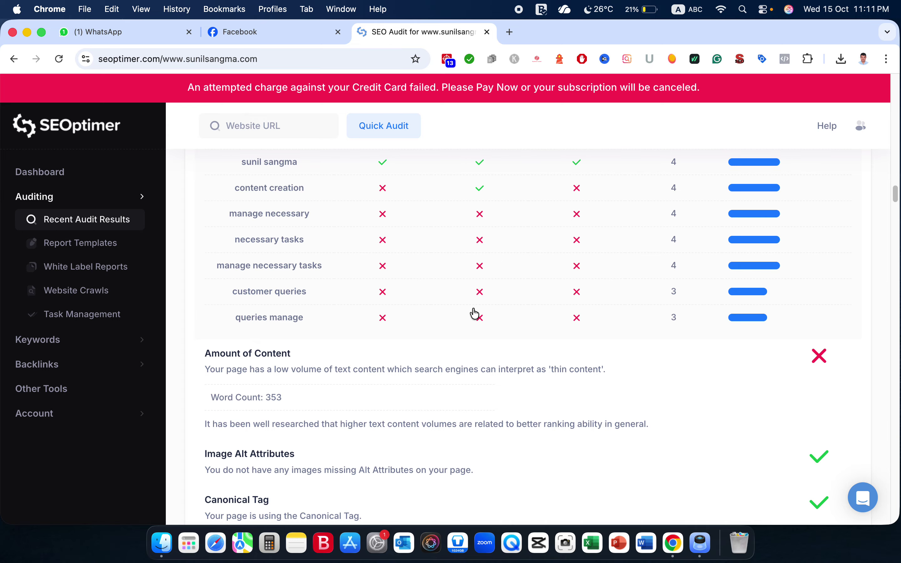
{"action": "scroll", "coordinate": [475, 313], "scroll_direction": "down", "scroll_amount": 4}
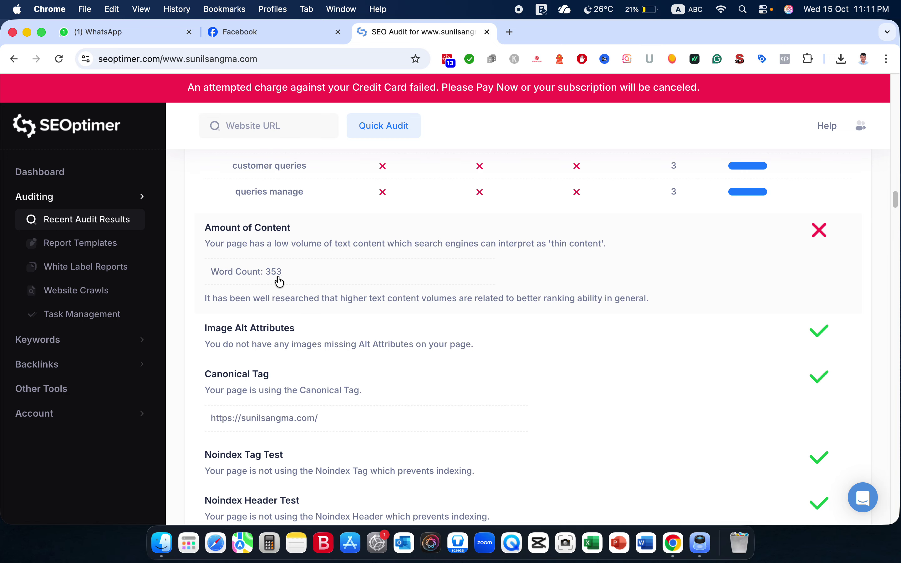
Scroll past the passing Canonical Tag, Noindex, SSL, Robots.txt, Sitemaps, Analytics and Schema.org checks to Backlink Summary.
{"action": "scroll", "coordinate": [308, 340], "scroll_direction": "down", "scroll_amount": 2}
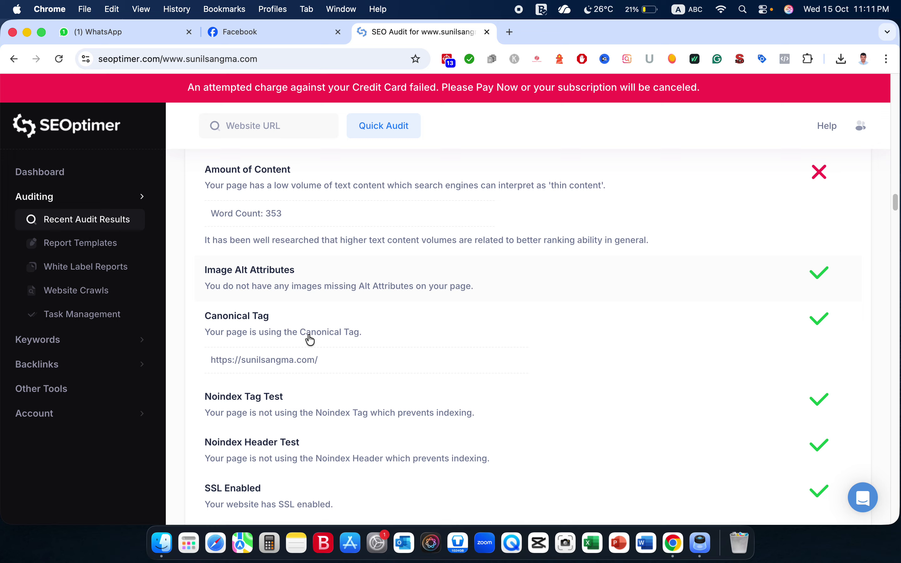
{"action": "scroll", "coordinate": [310, 340], "scroll_direction": "down", "scroll_amount": 1}
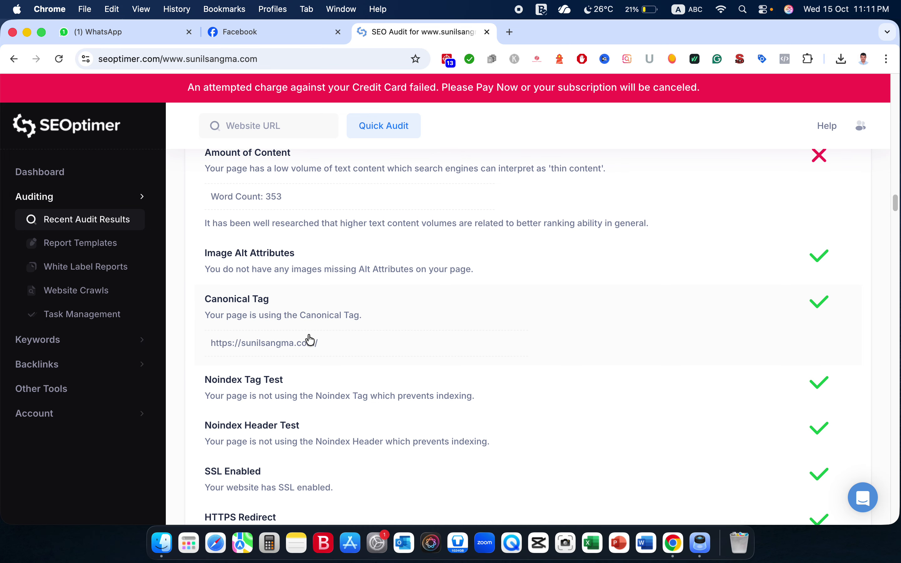
{"action": "scroll", "coordinate": [310, 340], "scroll_direction": "down", "scroll_amount": 1}
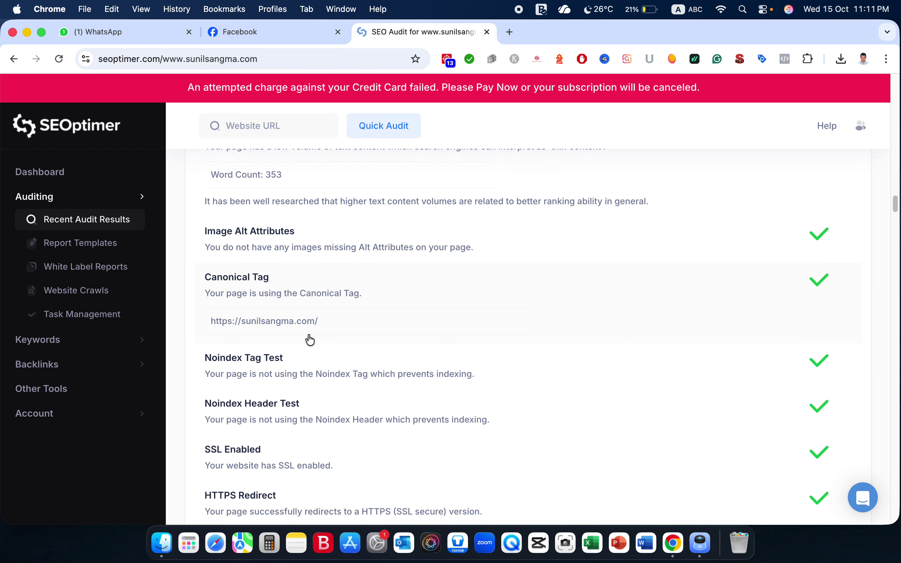
{"action": "scroll", "coordinate": [310, 340], "scroll_direction": "down", "scroll_amount": 2}
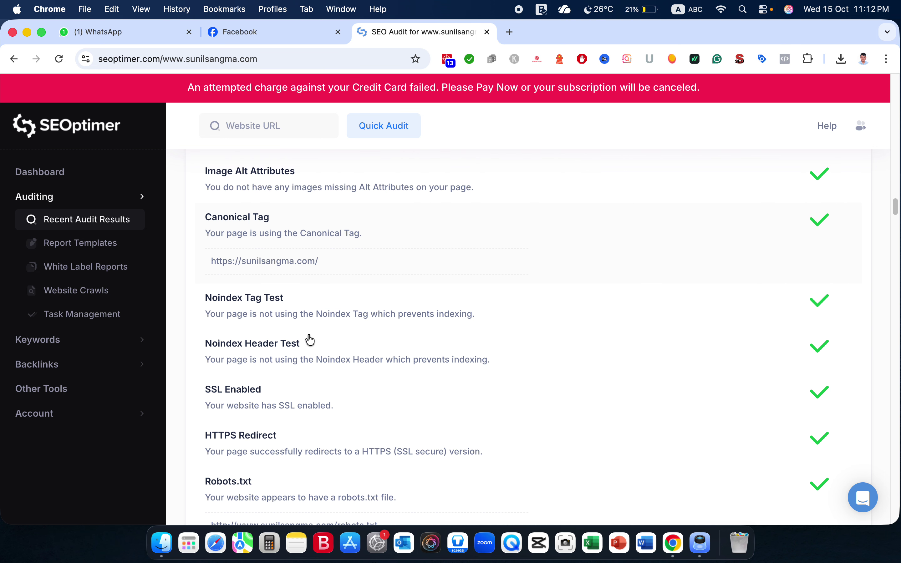
{"action": "scroll", "coordinate": [309, 340], "scroll_direction": "down", "scroll_amount": 1}
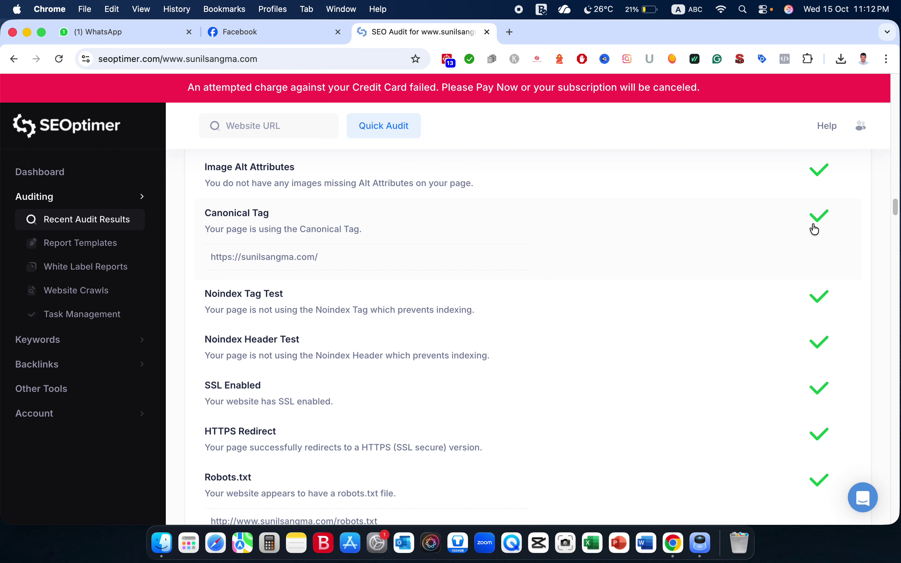
{"action": "scroll", "coordinate": [474, 291], "scroll_direction": "down", "scroll_amount": 3}
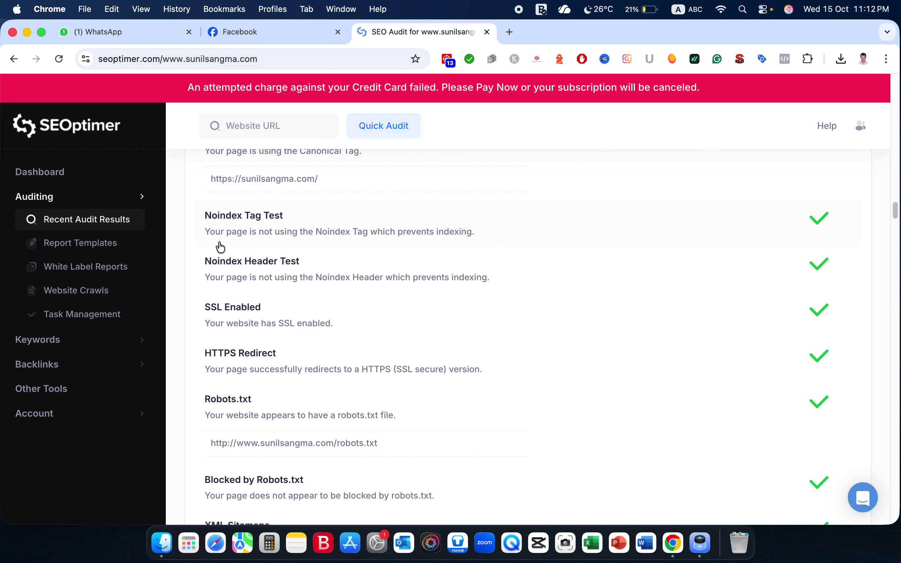
{"action": "scroll", "coordinate": [446, 275], "scroll_direction": "down", "scroll_amount": 1}
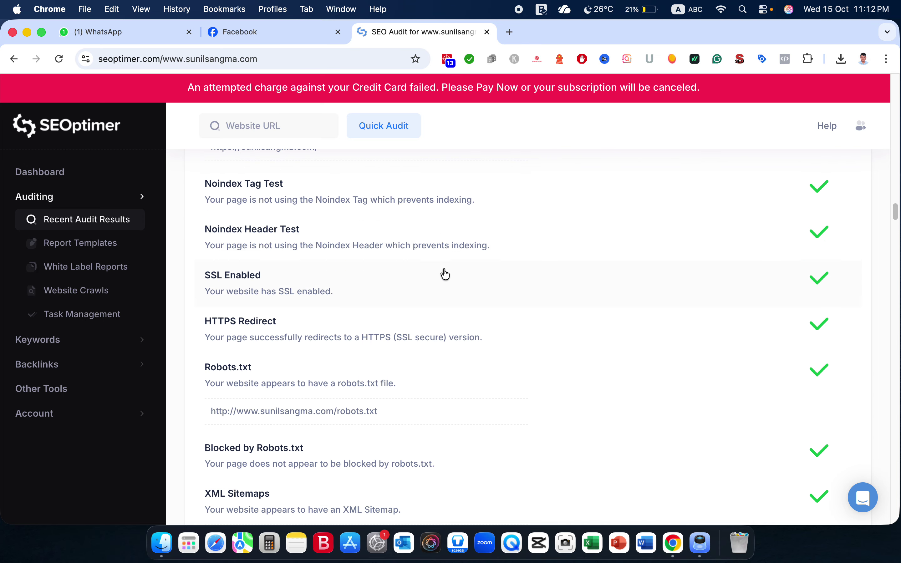
{"action": "scroll", "coordinate": [318, 290], "scroll_direction": "down", "scroll_amount": 1}
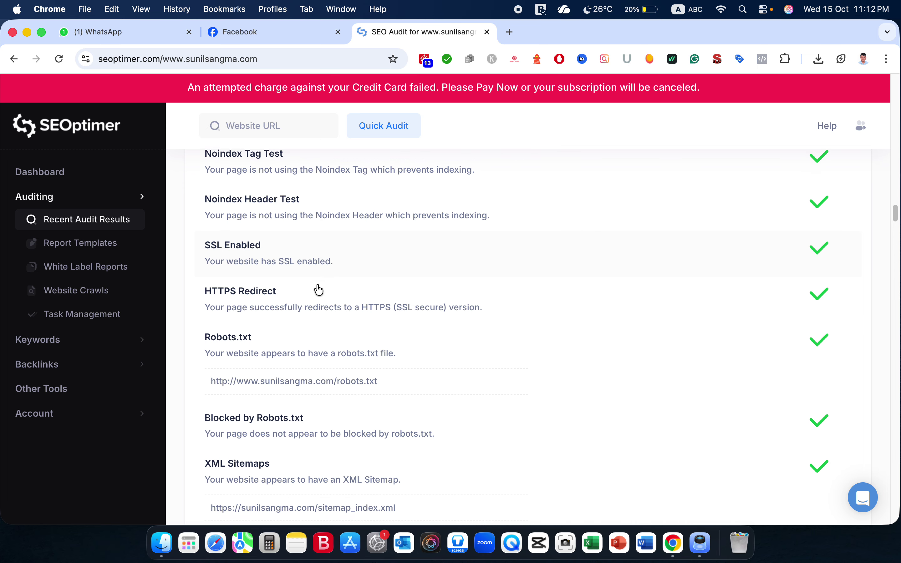
{"action": "scroll", "coordinate": [304, 273], "scroll_direction": "down", "scroll_amount": 3}
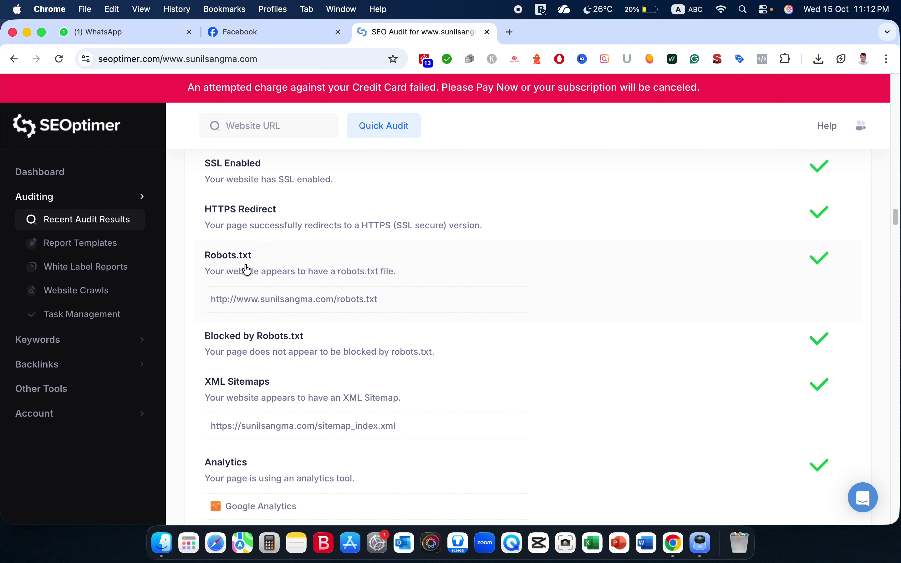
{"action": "scroll", "coordinate": [347, 278], "scroll_direction": "down", "scroll_amount": 3}
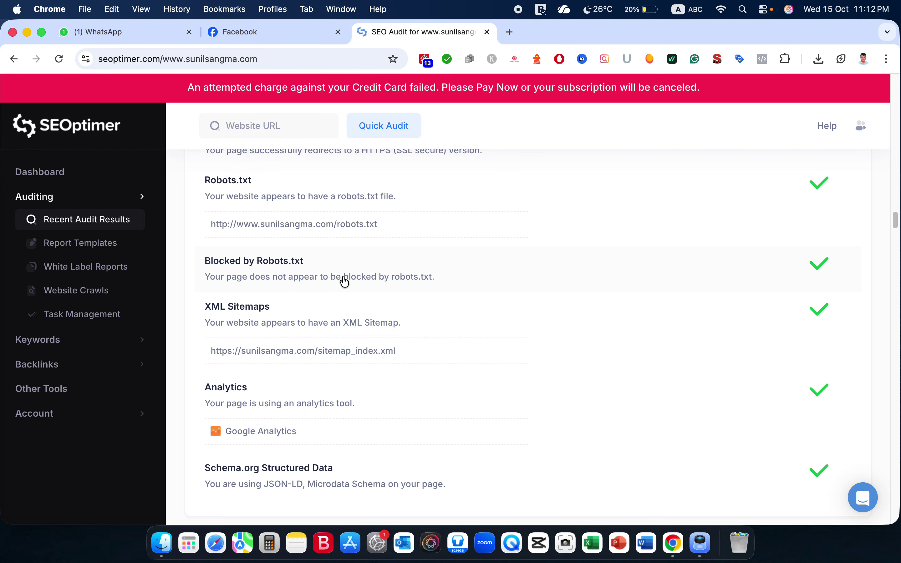
{"action": "scroll", "coordinate": [296, 333], "scroll_direction": "down", "scroll_amount": 5}
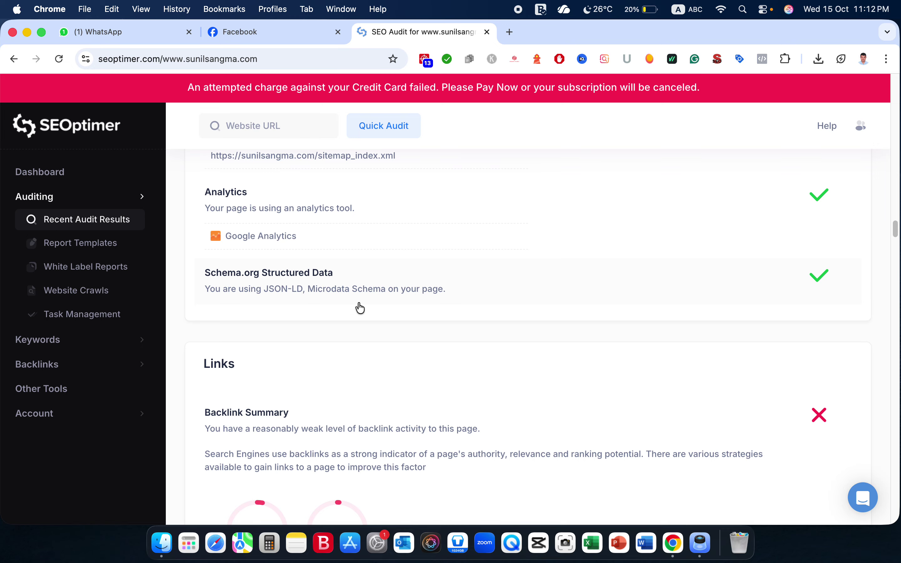
Read through Backlink Summary, Usability, Performance Results (157 objects) and Resources Breakdown down to the Facebook checks.
{"action": "scroll", "coordinate": [378, 311], "scroll_direction": "down", "scroll_amount": 6}
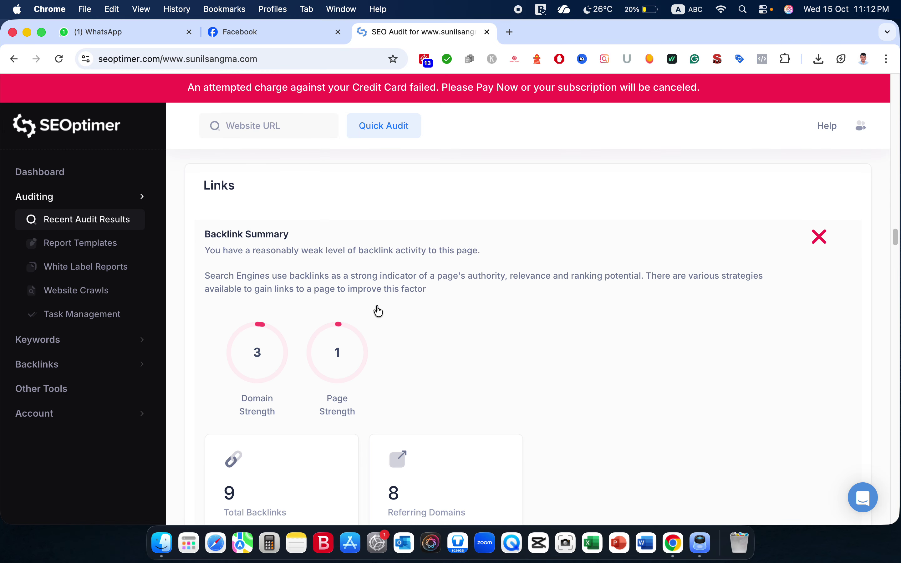
{"action": "scroll", "coordinate": [368, 373], "scroll_direction": "down", "scroll_amount": 10}
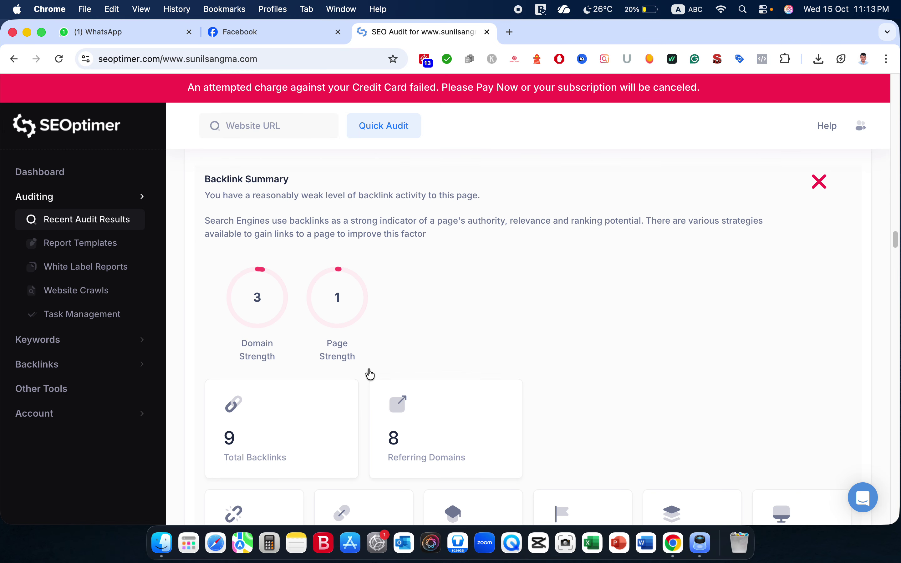
{"action": "scroll", "coordinate": [370, 374], "scroll_direction": "down", "scroll_amount": 10}
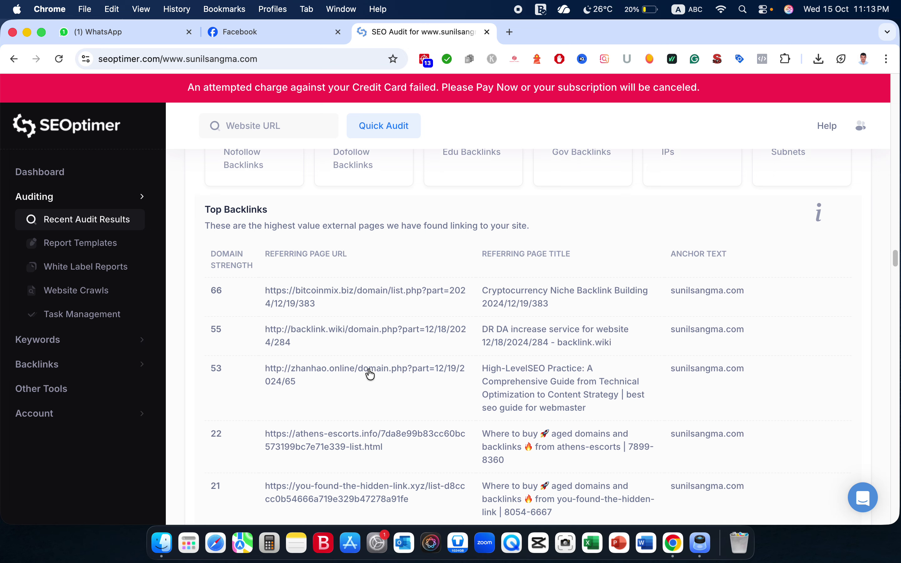
{"action": "scroll", "coordinate": [370, 375], "scroll_direction": "down", "scroll_amount": 10}
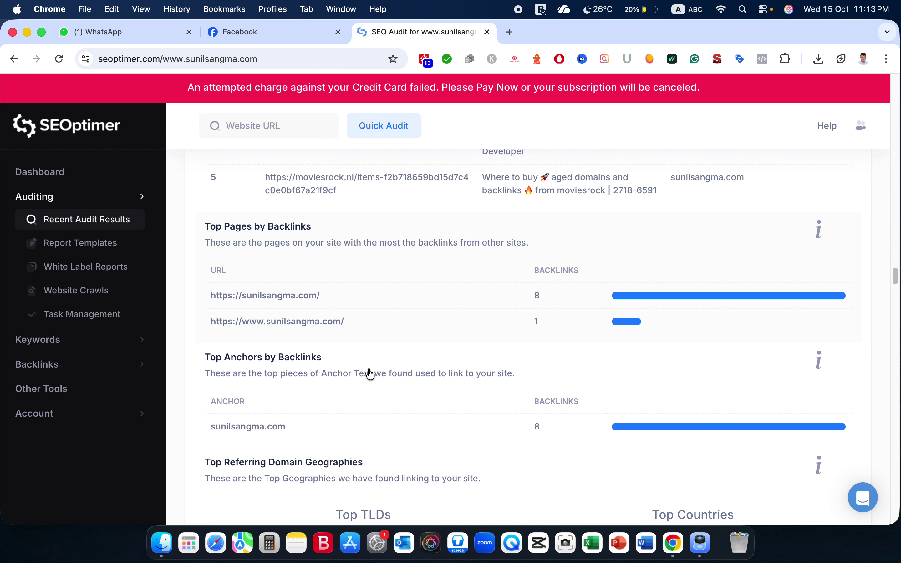
{"action": "scroll", "coordinate": [370, 374], "scroll_direction": "down", "scroll_amount": 12}
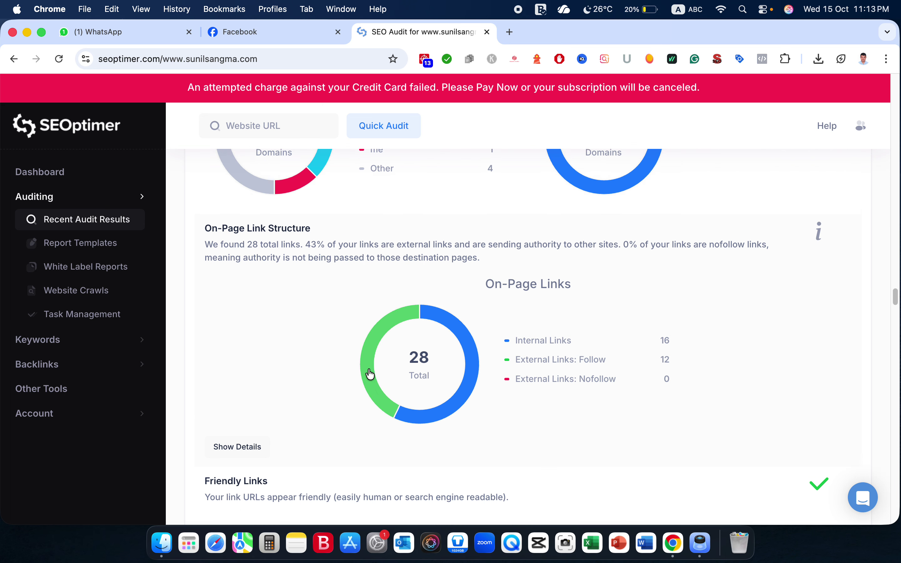
{"action": "scroll", "coordinate": [371, 374], "scroll_direction": "down", "scroll_amount": 2}
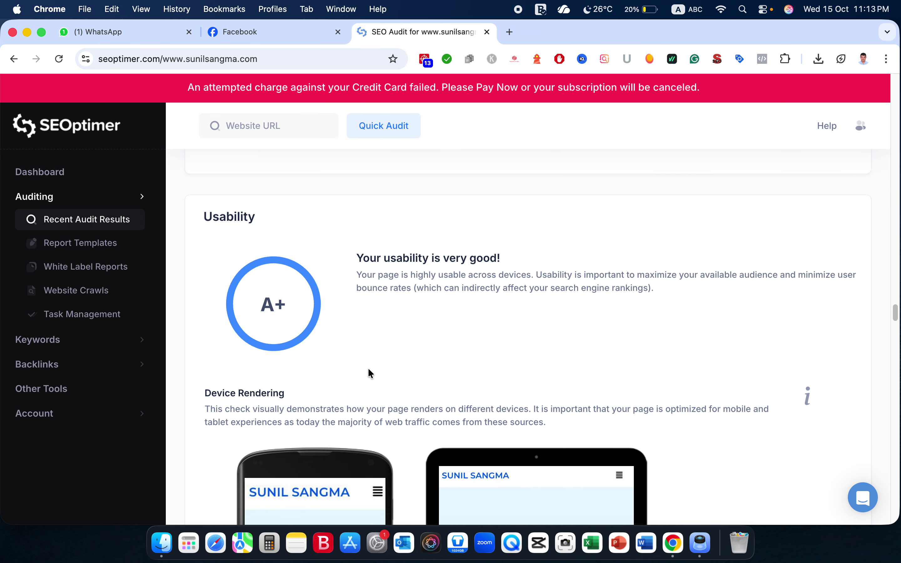
{"action": "scroll", "coordinate": [370, 375], "scroll_direction": "down", "scroll_amount": 2}
{"action": "scroll", "coordinate": [369, 371], "scroll_direction": "down", "scroll_amount": 13}
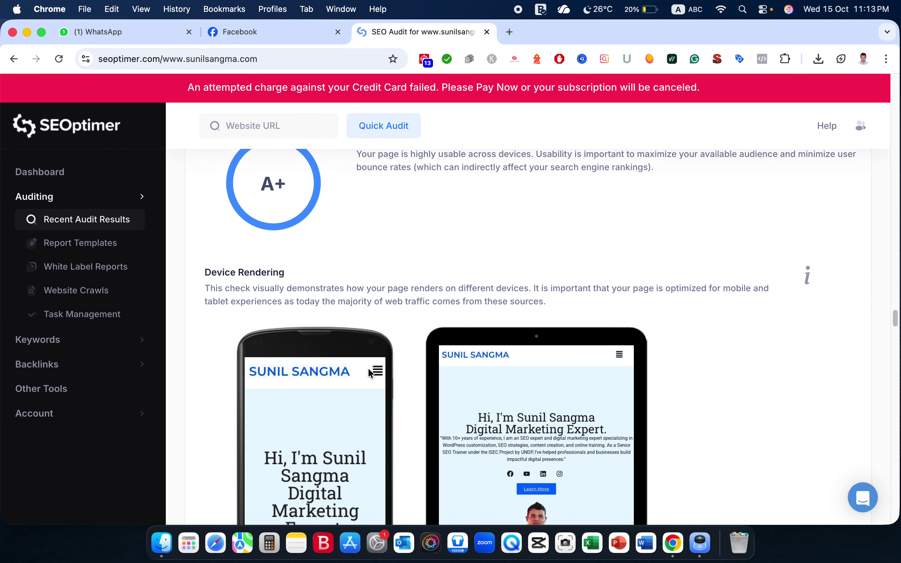
{"action": "scroll", "coordinate": [370, 374], "scroll_direction": "down", "scroll_amount": 9}
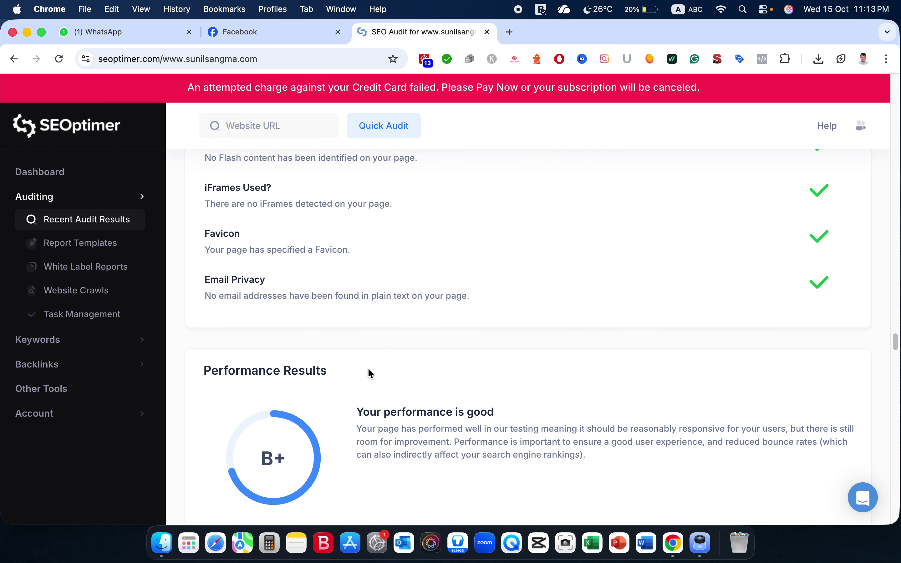
{"action": "scroll", "coordinate": [370, 374], "scroll_direction": "down", "scroll_amount": 13}
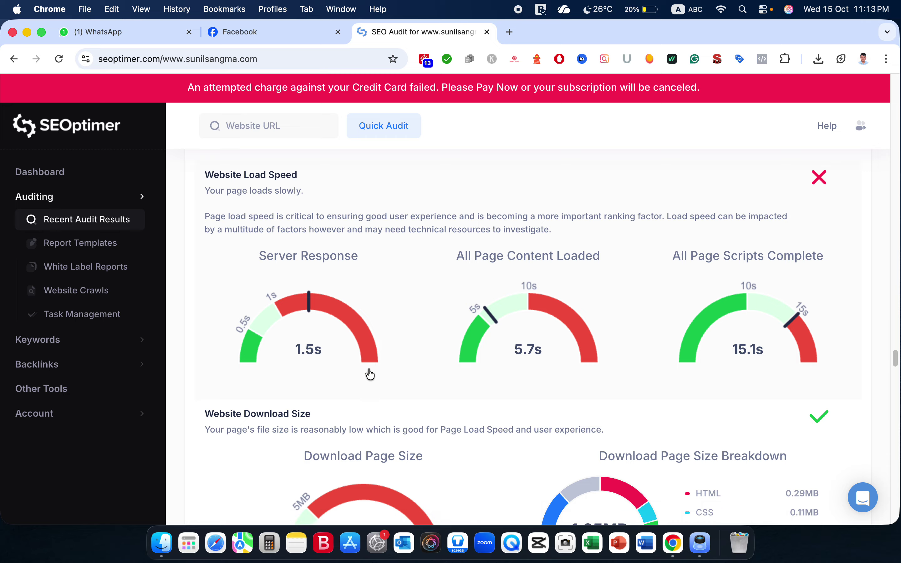
{"action": "scroll", "coordinate": [369, 371], "scroll_direction": "down", "scroll_amount": 11}
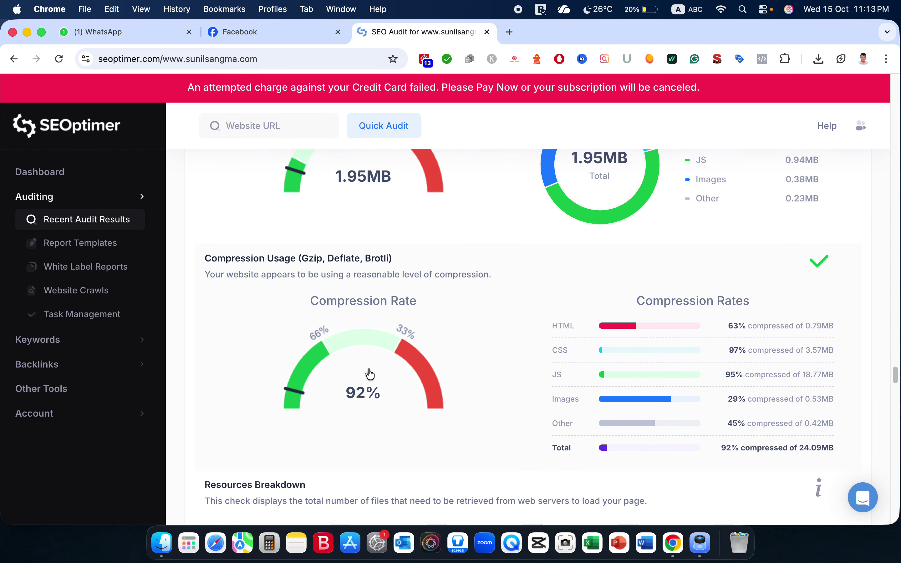
{"action": "scroll", "coordinate": [370, 369], "scroll_direction": "down", "scroll_amount": 14}
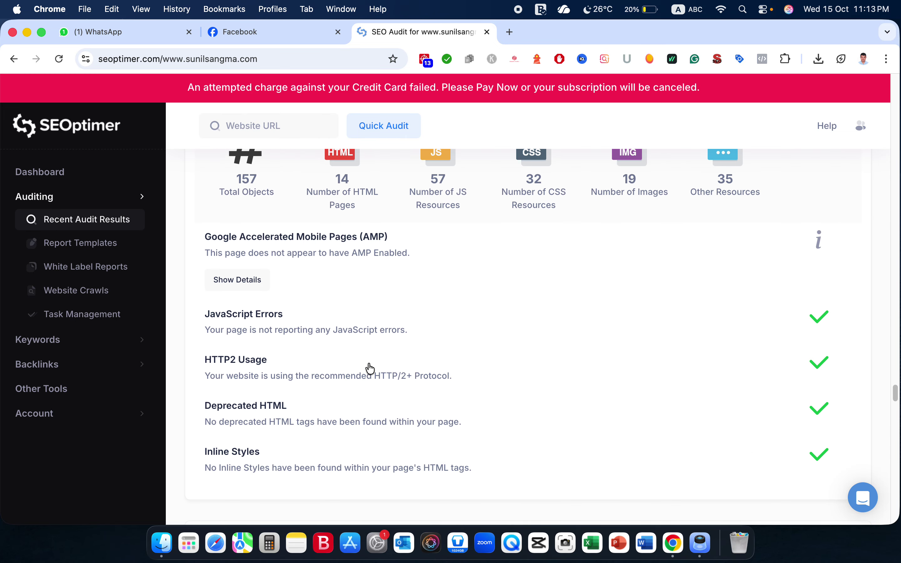
Scroll past the YouTube Channel checks to Local SEO, where Local Business Schema fails.
{"action": "scroll", "coordinate": [369, 365], "scroll_direction": "down", "scroll_amount": 4}
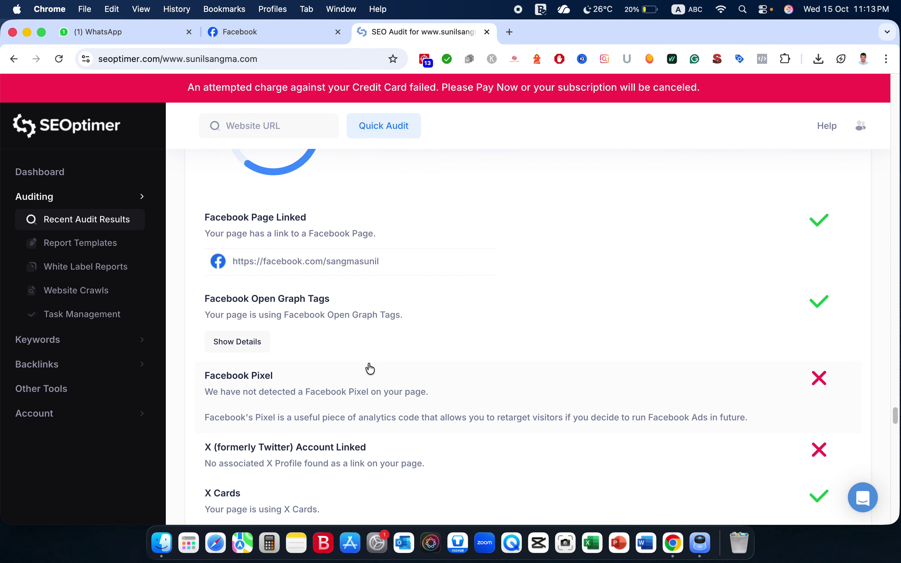
{"action": "scroll", "coordinate": [370, 369], "scroll_direction": "down", "scroll_amount": 3}
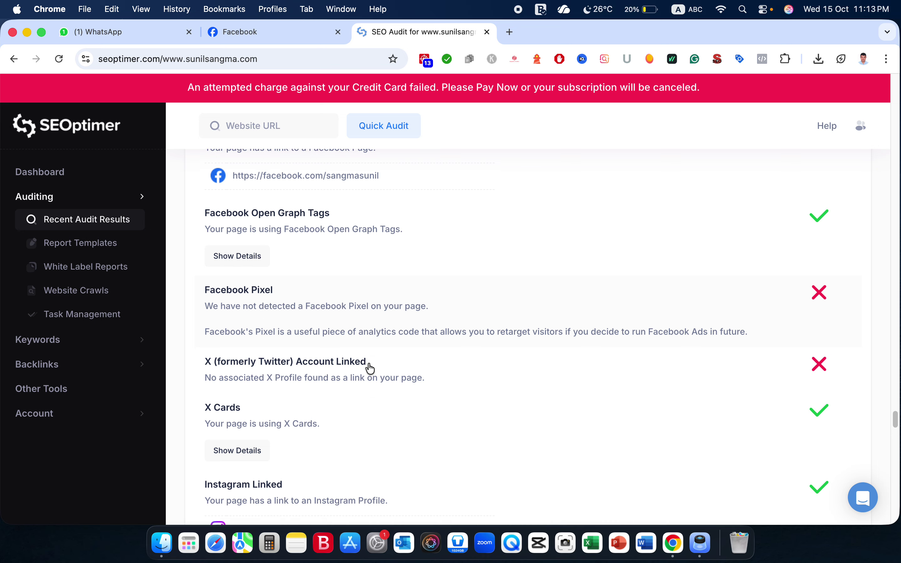
{"action": "scroll", "coordinate": [371, 369], "scroll_direction": "down", "scroll_amount": 2}
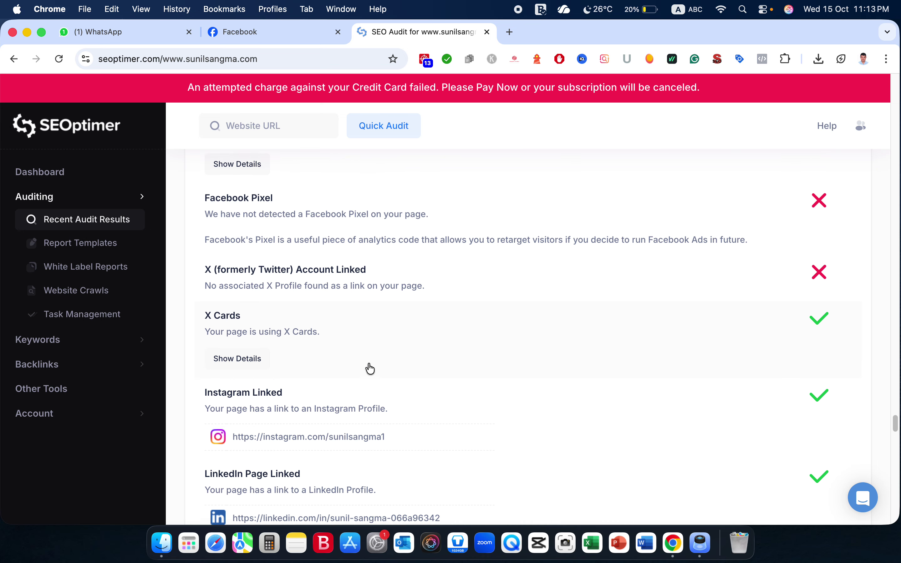
{"action": "scroll", "coordinate": [370, 369], "scroll_direction": "down", "scroll_amount": 3}
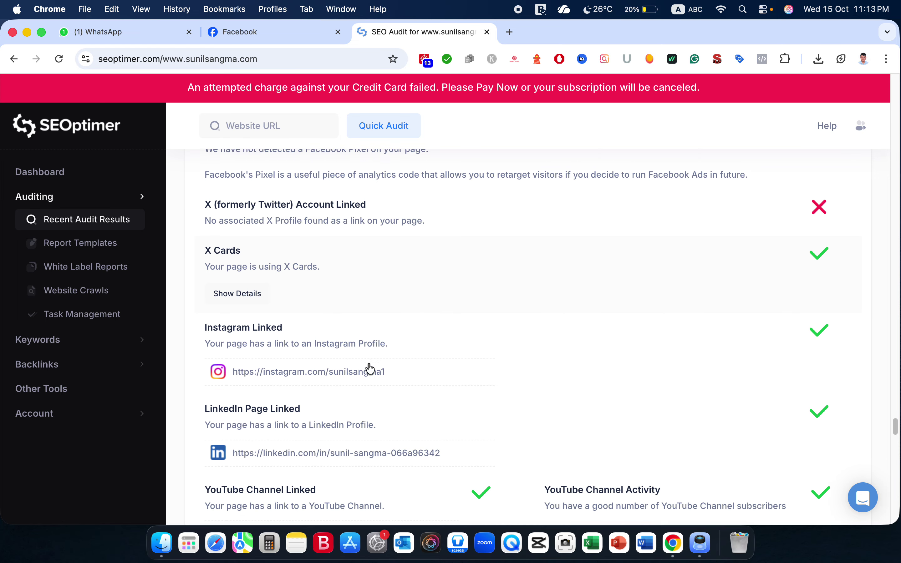
{"action": "scroll", "coordinate": [368, 364], "scroll_direction": "down", "scroll_amount": 10}
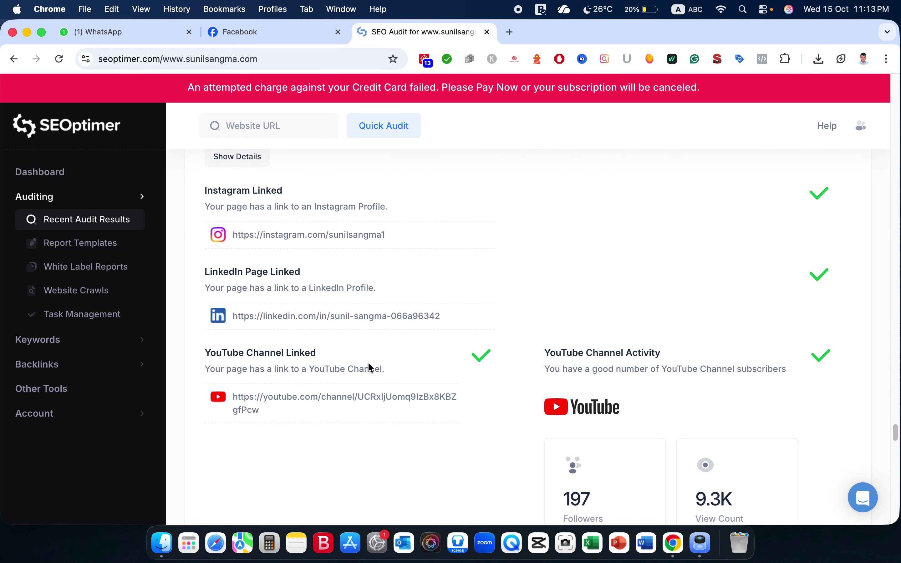
{"action": "scroll", "coordinate": [369, 363], "scroll_direction": "up", "scroll_amount": 8}
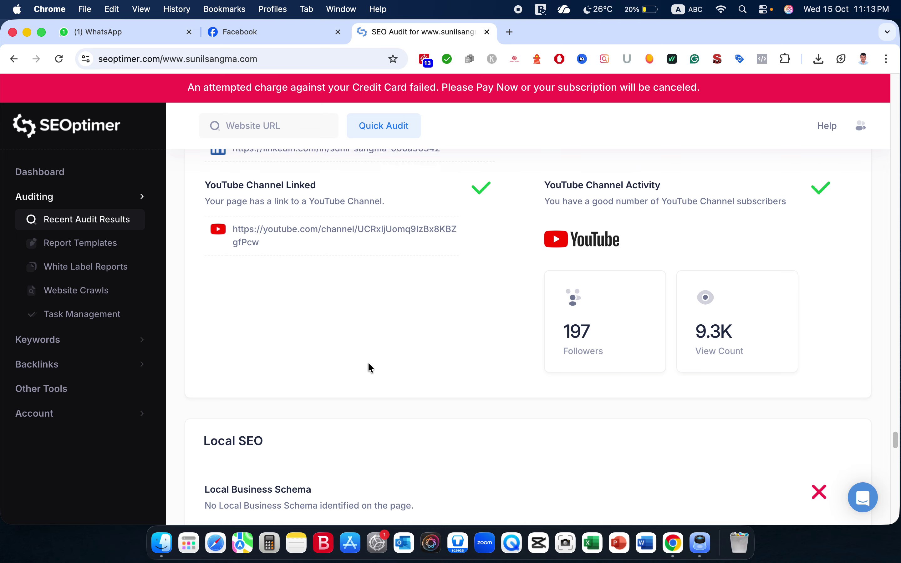
{"action": "scroll", "coordinate": [368, 363], "scroll_direction": "up", "scroll_amount": 1}
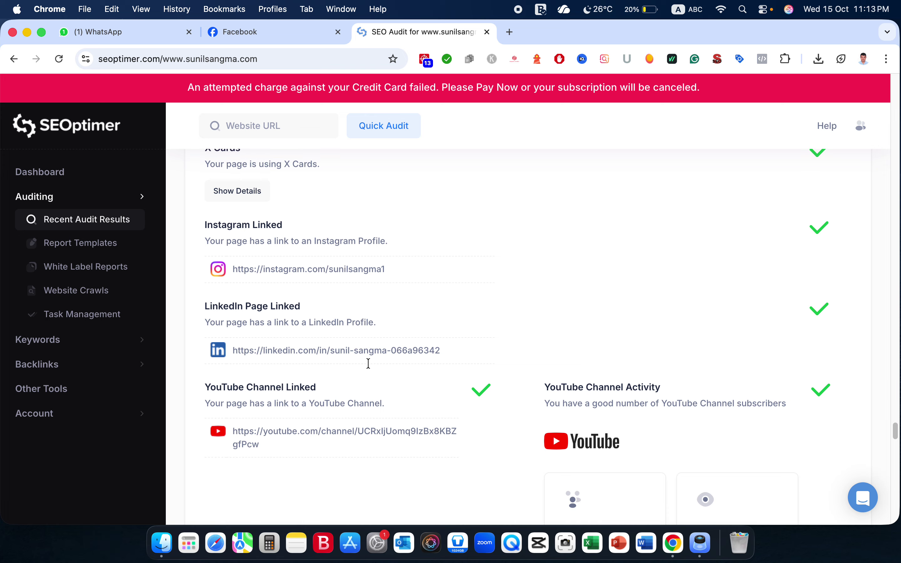
{"action": "scroll", "coordinate": [368, 364], "scroll_direction": "down", "scroll_amount": 5}
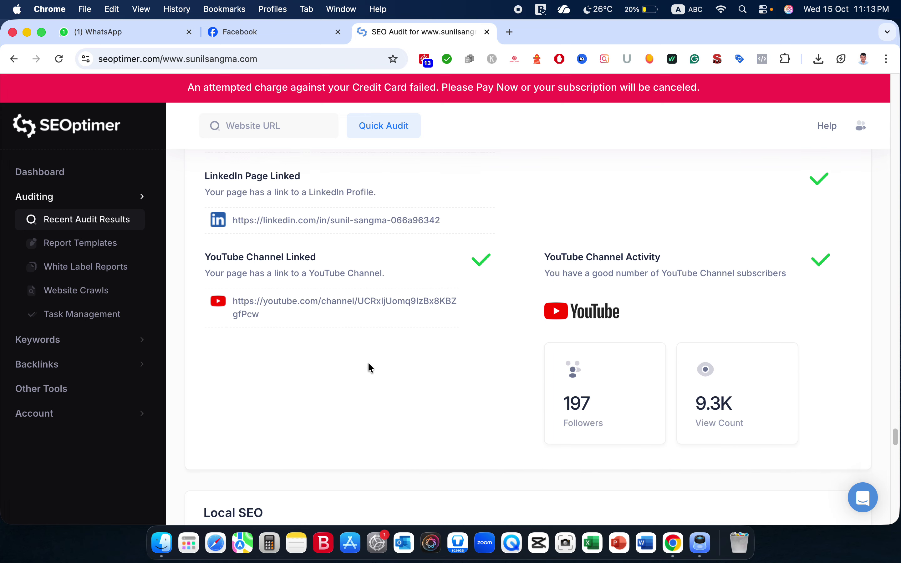
{"action": "scroll", "coordinate": [311, 225], "scroll_direction": "up", "scroll_amount": 3}
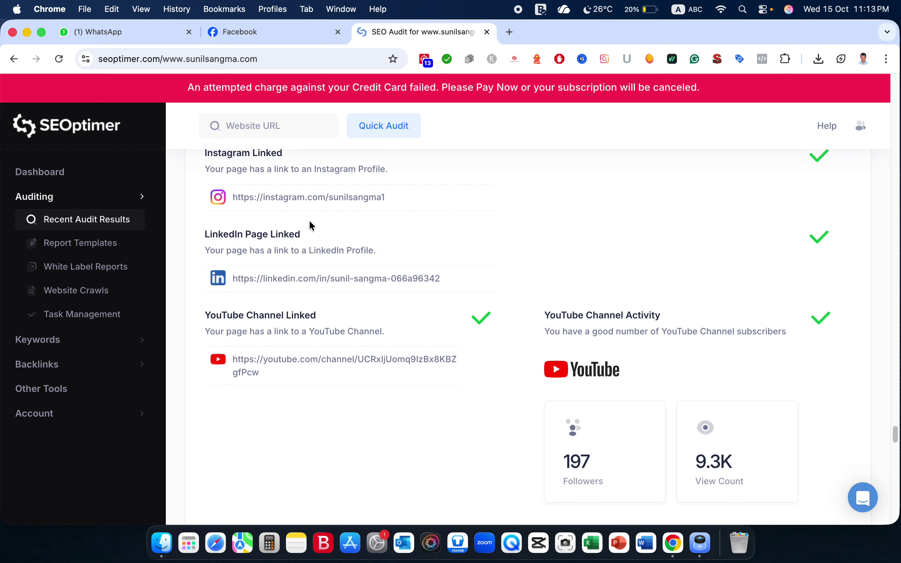
{"action": "scroll", "coordinate": [312, 226], "scroll_direction": "down", "scroll_amount": 4}
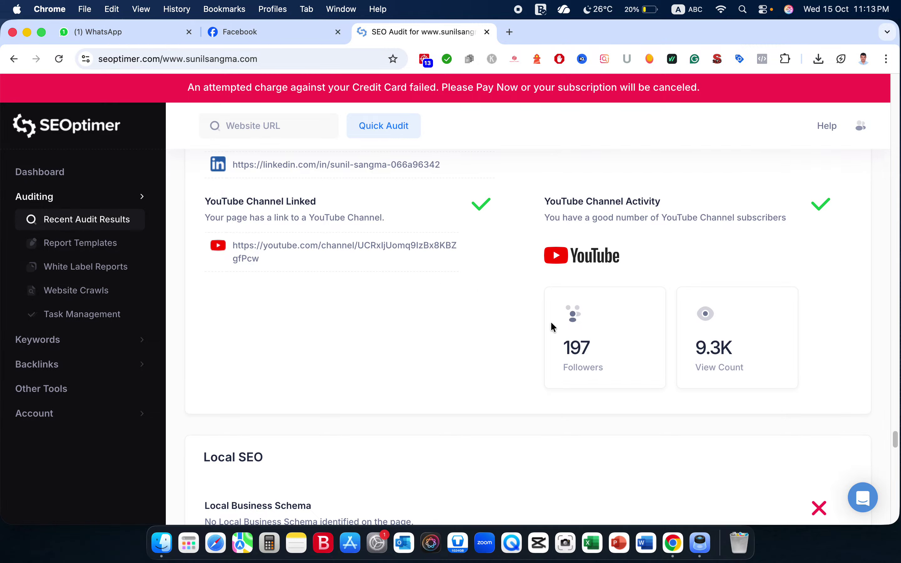
{"action": "scroll", "coordinate": [447, 264], "scroll_direction": "up", "scroll_amount": 2}
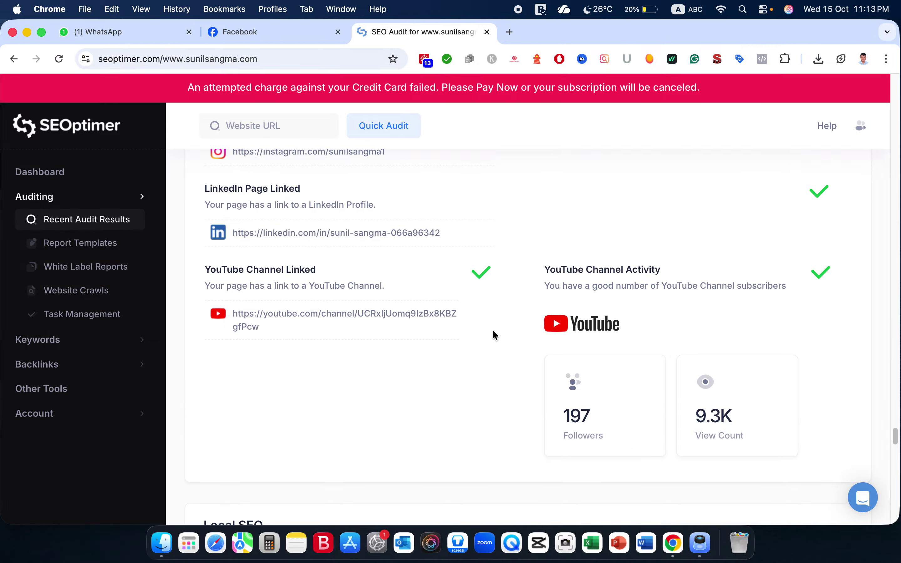
{"action": "scroll", "coordinate": [492, 331], "scroll_direction": "down", "scroll_amount": 8}
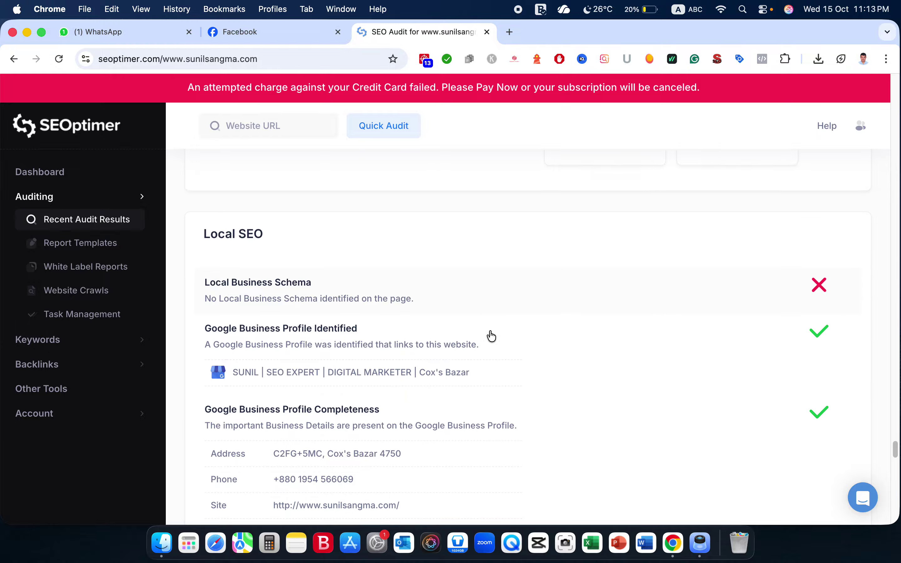
Inspect Google Business Profile and the Google Reviews breakdown (5.0 rating, 6 reviews), then reach Technology Results.
{"action": "scroll", "coordinate": [492, 335], "scroll_direction": "down", "scroll_amount": 2}
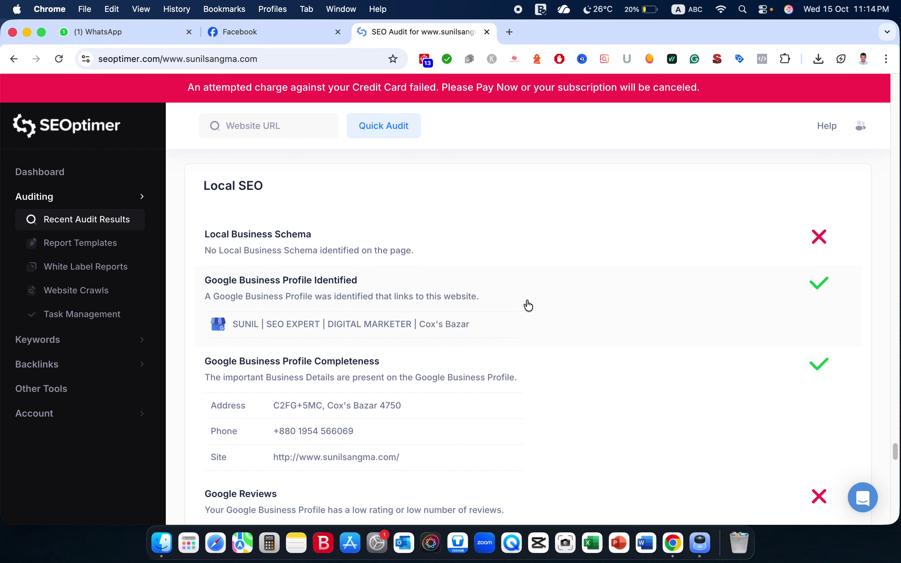
{"action": "scroll", "coordinate": [489, 316], "scroll_direction": "down", "scroll_amount": 5}
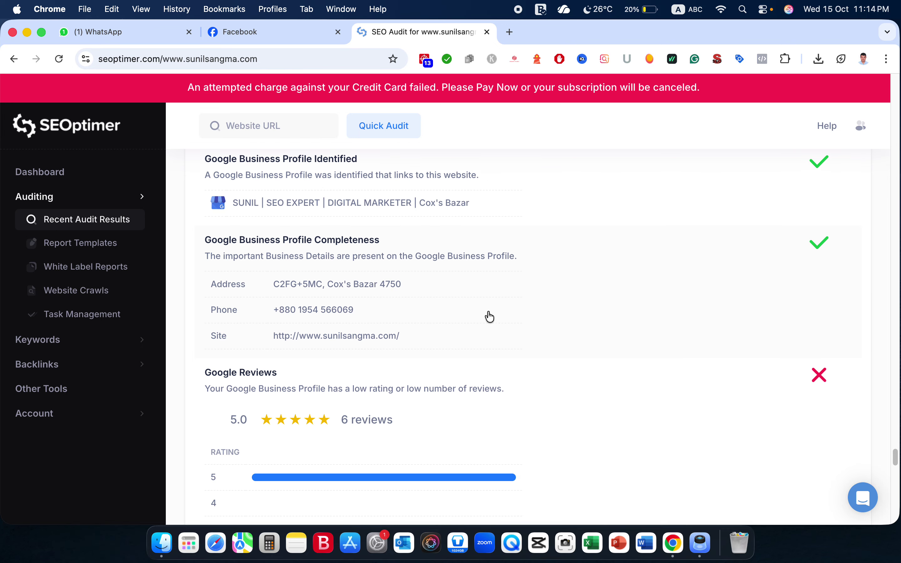
{"action": "scroll", "coordinate": [490, 317], "scroll_direction": "down", "scroll_amount": 2}
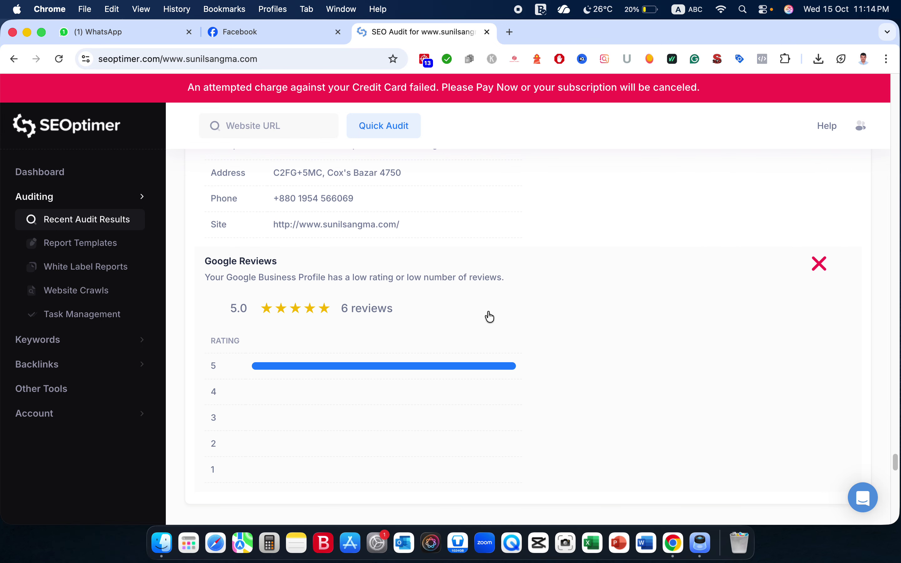
{"action": "scroll", "coordinate": [490, 317], "scroll_direction": "down", "scroll_amount": 3}
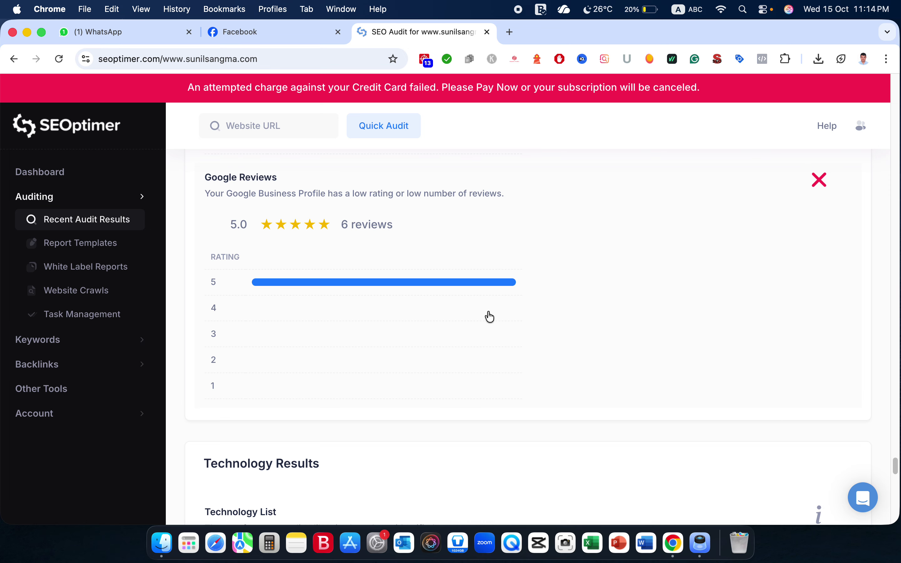
{"action": "scroll", "coordinate": [490, 317], "scroll_direction": "down", "scroll_amount": 1}
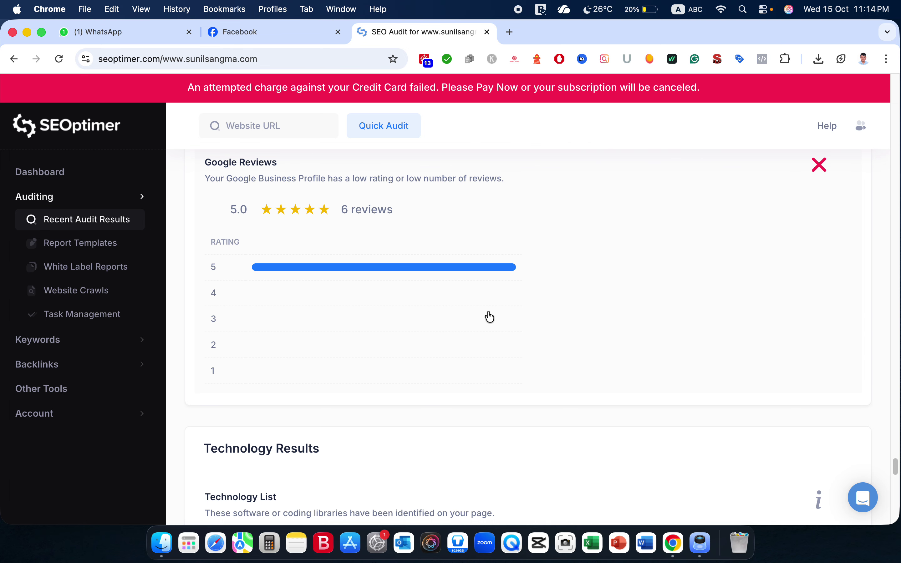
{"action": "scroll", "coordinate": [435, 278], "scroll_direction": "up", "scroll_amount": 5}
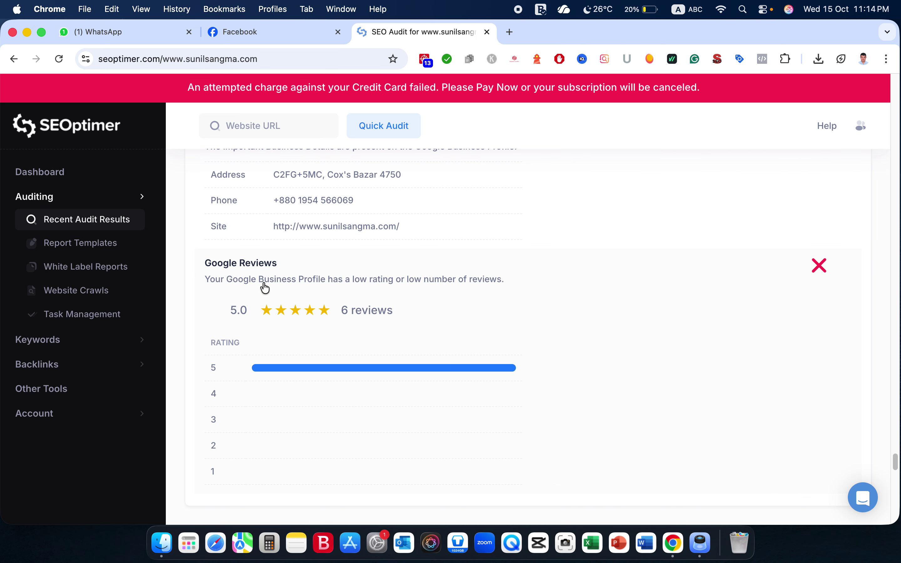
{"action": "scroll", "coordinate": [361, 321], "scroll_direction": "down", "scroll_amount": 5}
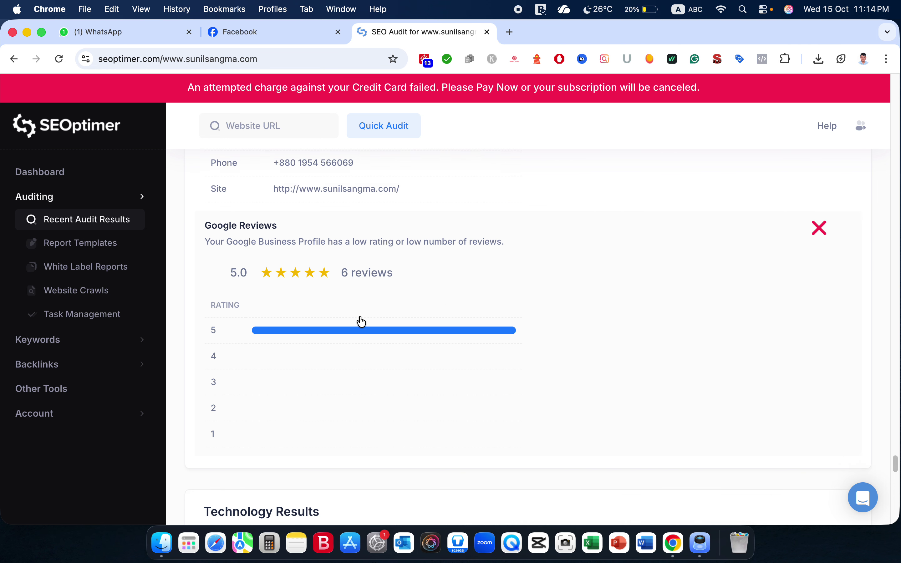
{"action": "scroll", "coordinate": [361, 321], "scroll_direction": "up", "scroll_amount": 4}
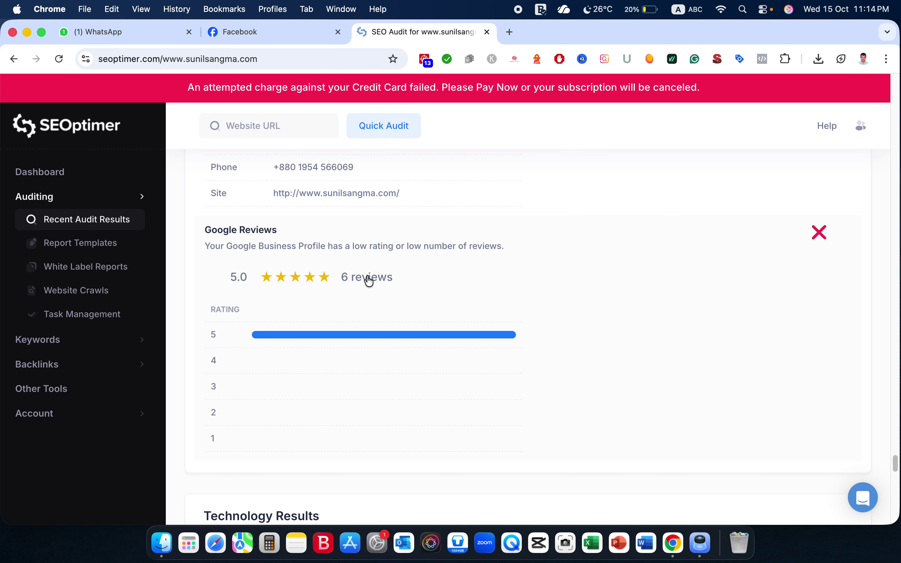
{"action": "scroll", "coordinate": [370, 281], "scroll_direction": "down", "scroll_amount": 8}
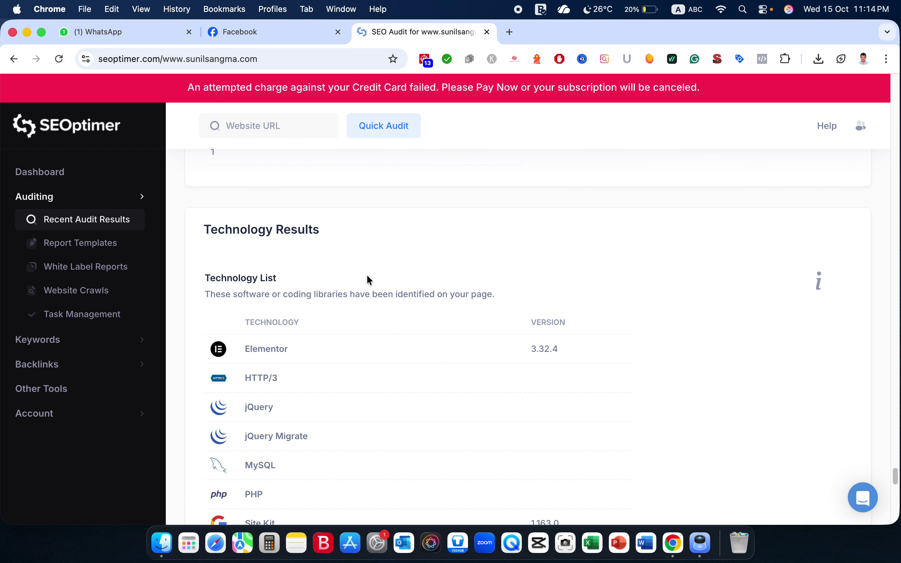
Scroll through Technology List, Server IP, DNS, SPF and Review Child Pages, then back to the grade B summary.
{"action": "scroll", "coordinate": [368, 279], "scroll_direction": "down", "scroll_amount": 3}
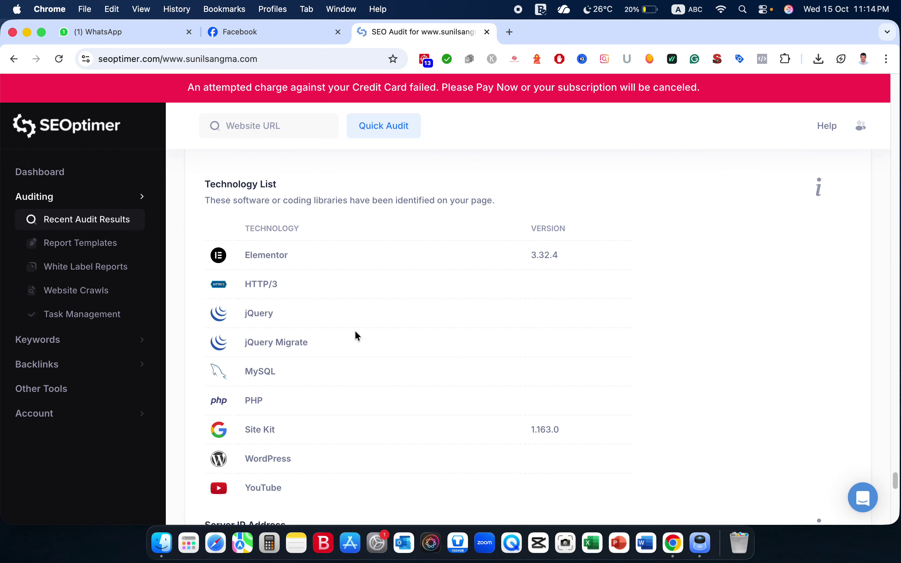
{"action": "scroll", "coordinate": [288, 308], "scroll_direction": "down", "scroll_amount": 6}
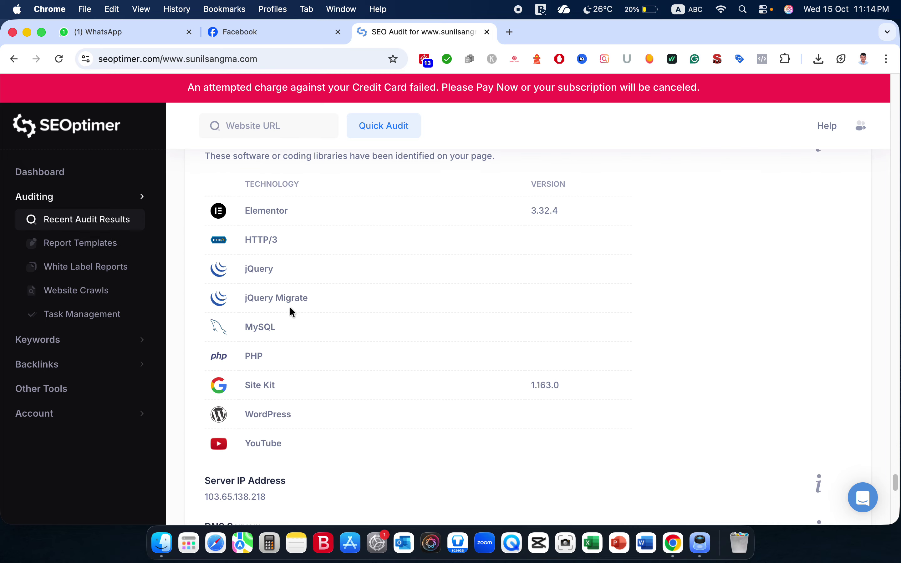
{"action": "scroll", "coordinate": [290, 307], "scroll_direction": "down", "scroll_amount": 8}
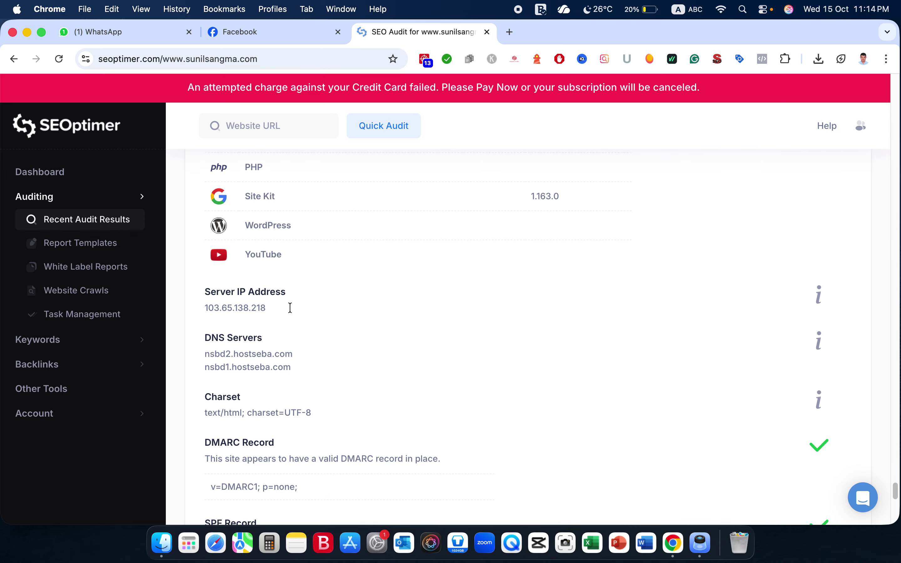
{"action": "scroll", "coordinate": [292, 313], "scroll_direction": "down", "scroll_amount": 10}
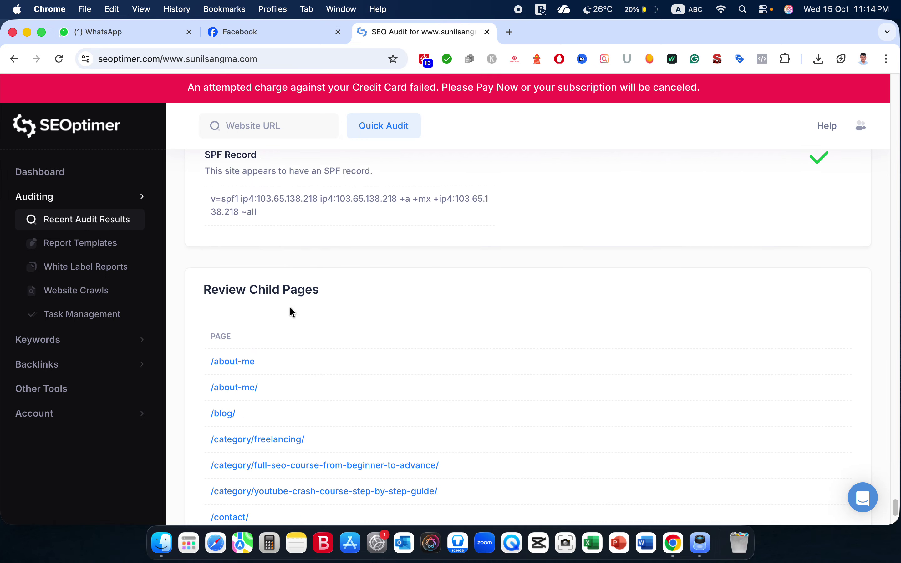
{"action": "scroll", "coordinate": [389, 268], "scroll_direction": "up", "scroll_amount": 20}
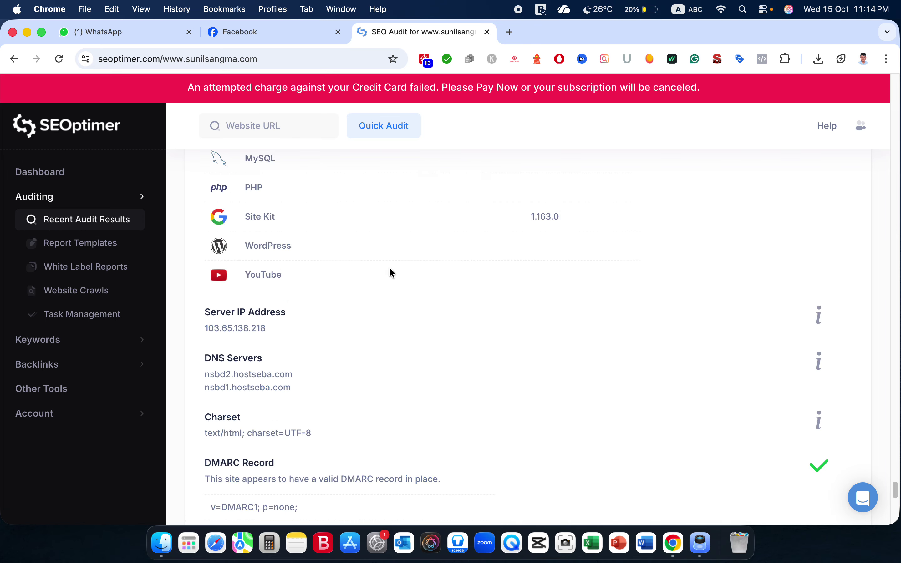
{"action": "scroll", "coordinate": [389, 273], "scroll_direction": "up", "scroll_amount": 10}
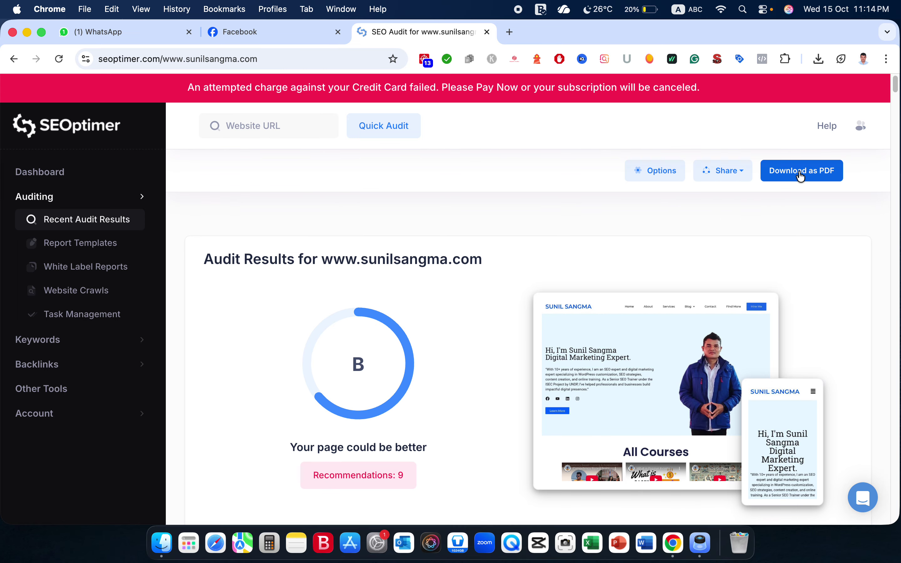
{"action": "scroll", "coordinate": [551, 383], "scroll_direction": "down", "scroll_amount": 20}
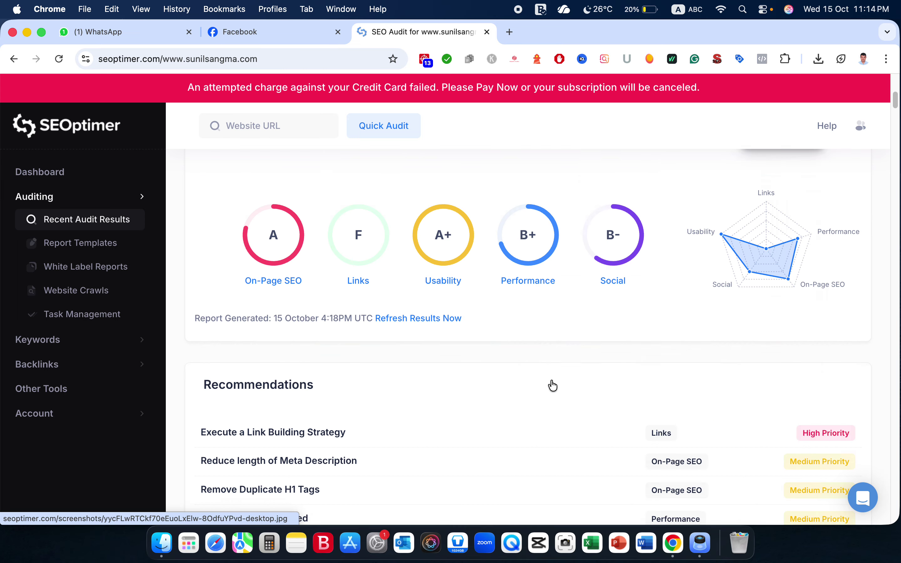
{"action": "scroll", "coordinate": [553, 386], "scroll_direction": "down", "scroll_amount": 20}
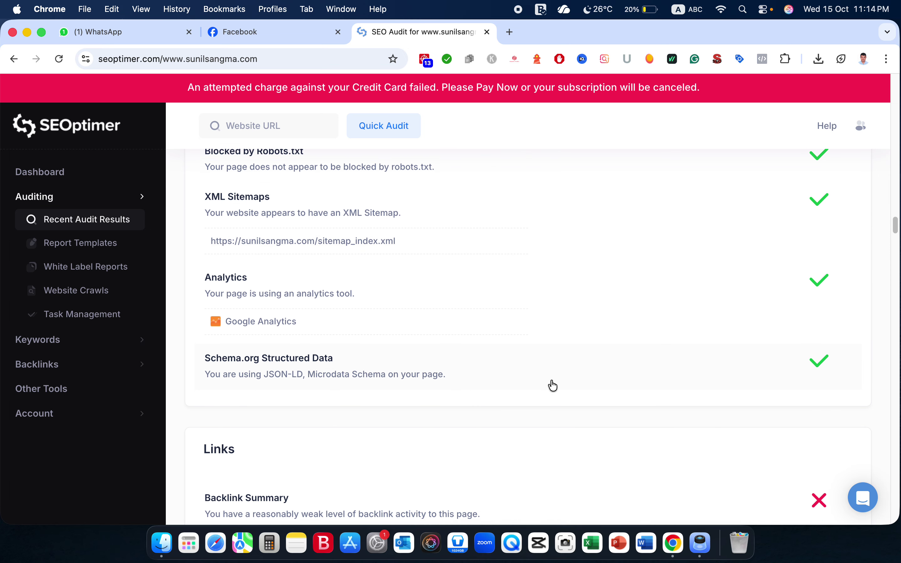
{"action": "scroll", "coordinate": [553, 386], "scroll_direction": "up", "scroll_amount": 10}
{"action": "scroll", "coordinate": [552, 386], "scroll_direction": "up", "scroll_amount": 20}
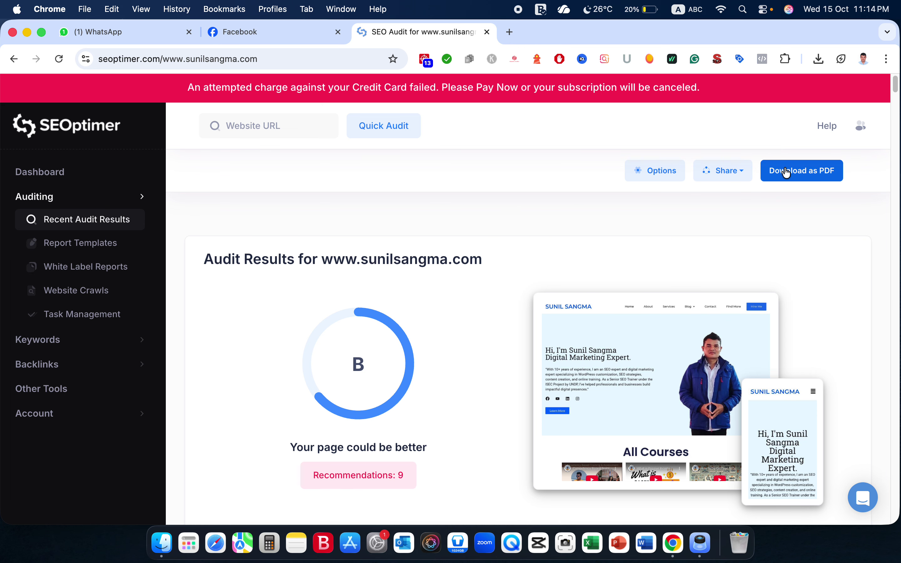
Start the Download as PDF report in a new tab, check its progress, then return to the audit.
{"action": "left_click", "coordinate": [803, 172]}
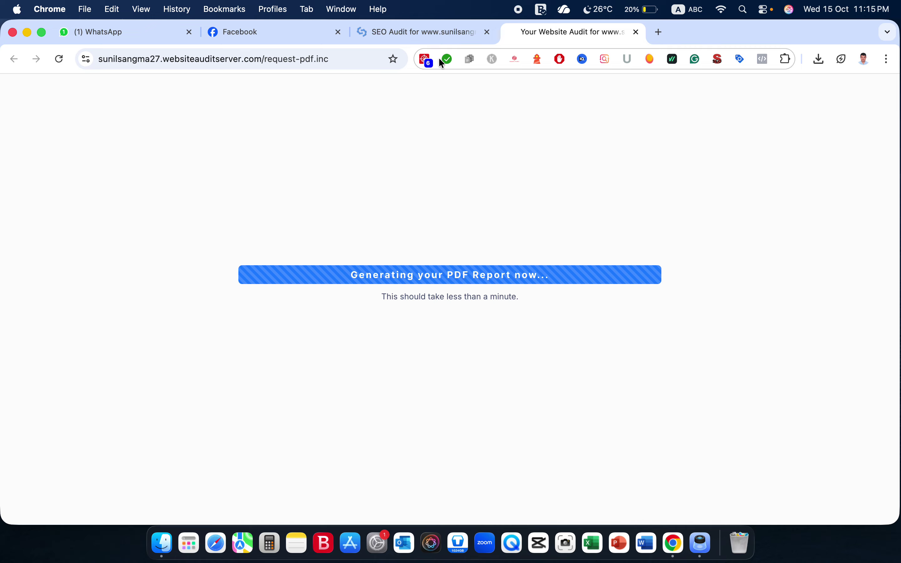
{"action": "left_click", "coordinate": [435, 33]}
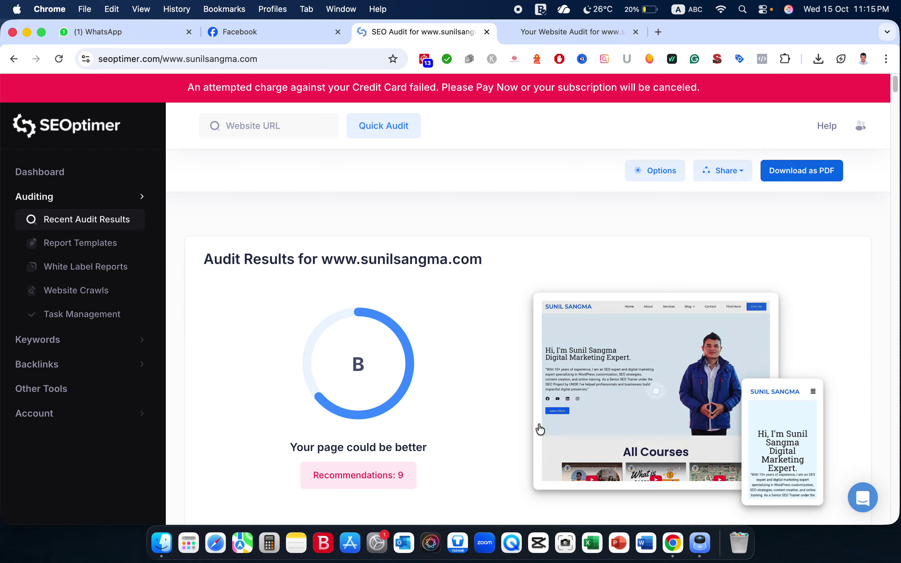
{"action": "left_click", "coordinate": [581, 29]}
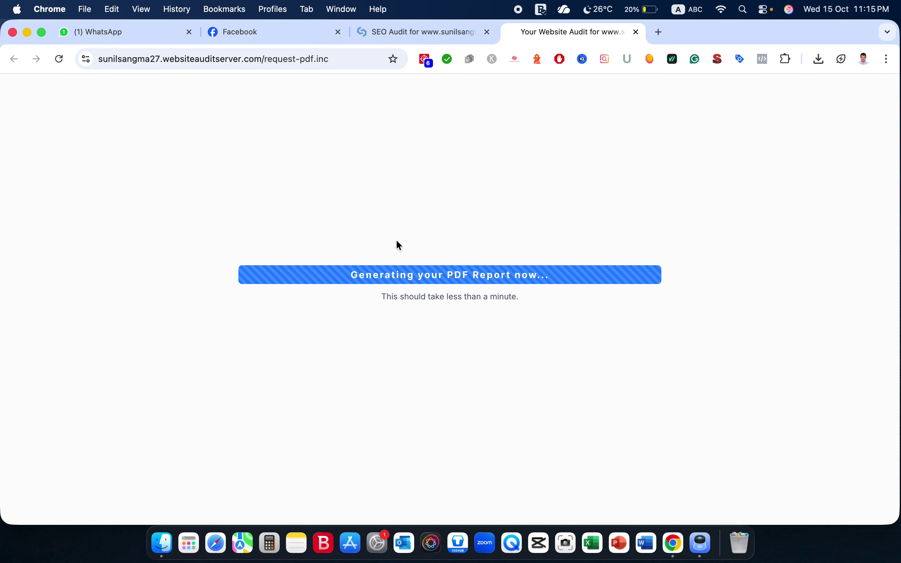
{"action": "left_click", "coordinate": [387, 34]}
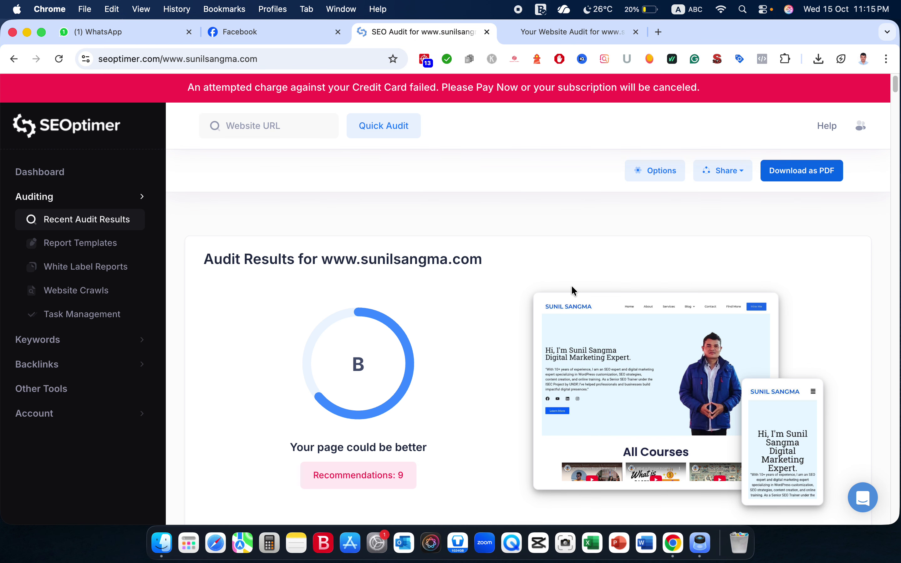
{"action": "scroll", "coordinate": [572, 287], "scroll_direction": "down", "scroll_amount": 3}
{"action": "scroll", "coordinate": [572, 287], "scroll_direction": "up", "scroll_amount": 3}
Open the audit's print preview with Cmd+P and switch the orientation to portrait.
{"action": "key", "text": "super+p"}
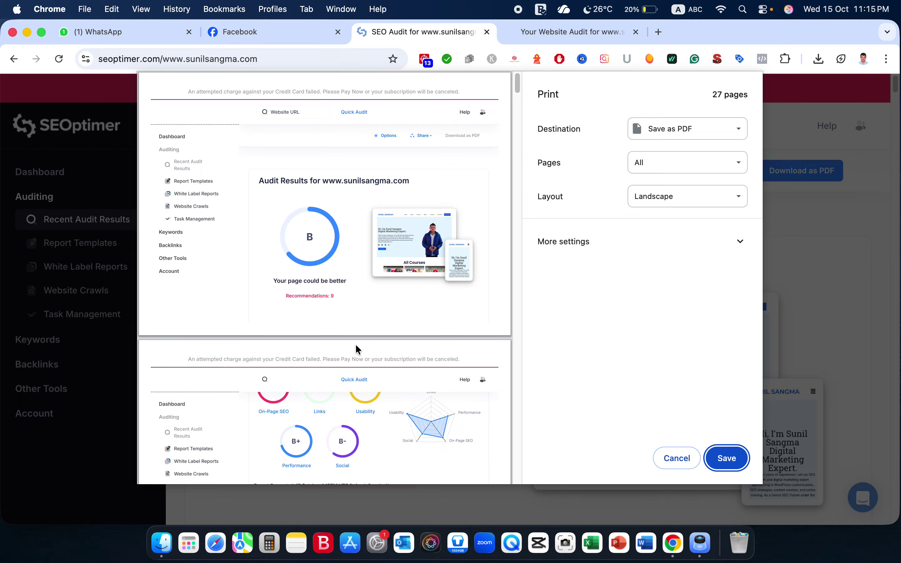
{"action": "scroll", "coordinate": [356, 349], "scroll_direction": "down", "scroll_amount": 20}
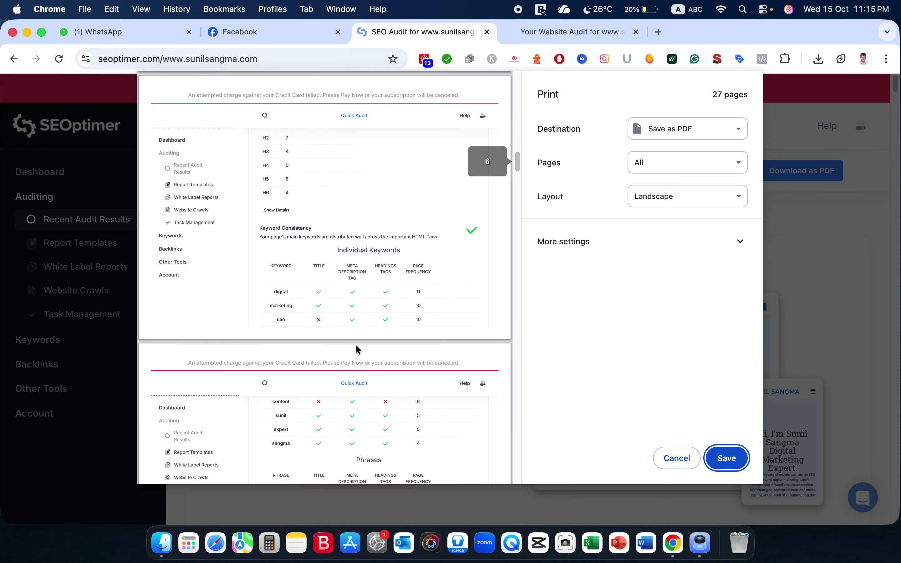
{"action": "scroll", "coordinate": [357, 349], "scroll_direction": "down", "scroll_amount": 20}
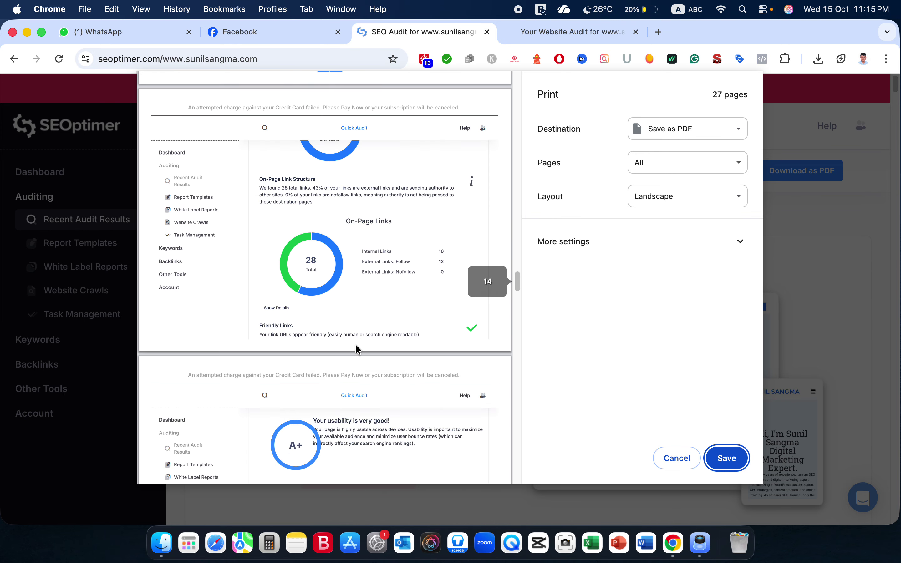
{"action": "scroll", "coordinate": [357, 348], "scroll_direction": "down", "scroll_amount": 20}
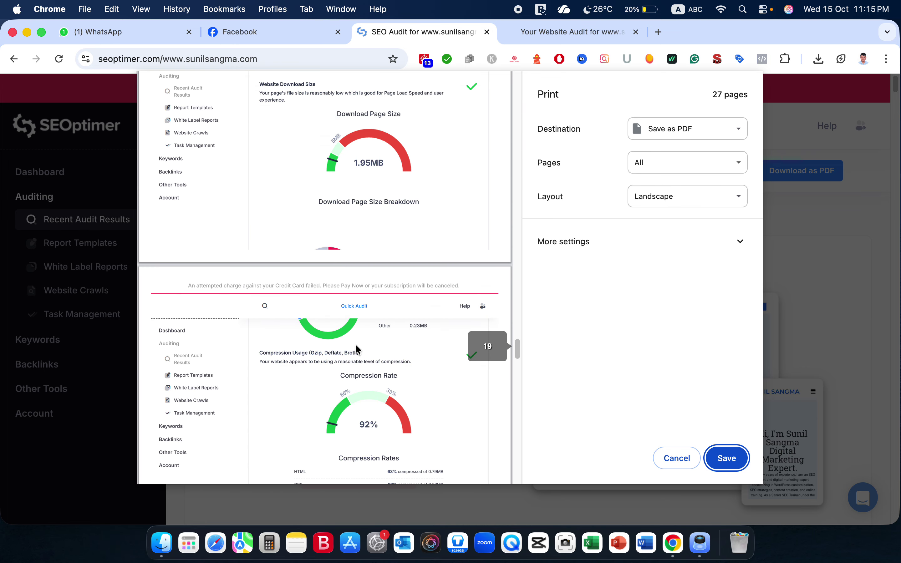
{"action": "scroll", "coordinate": [356, 349], "scroll_direction": "down", "scroll_amount": 5}
{"action": "left_click", "coordinate": [672, 196]}
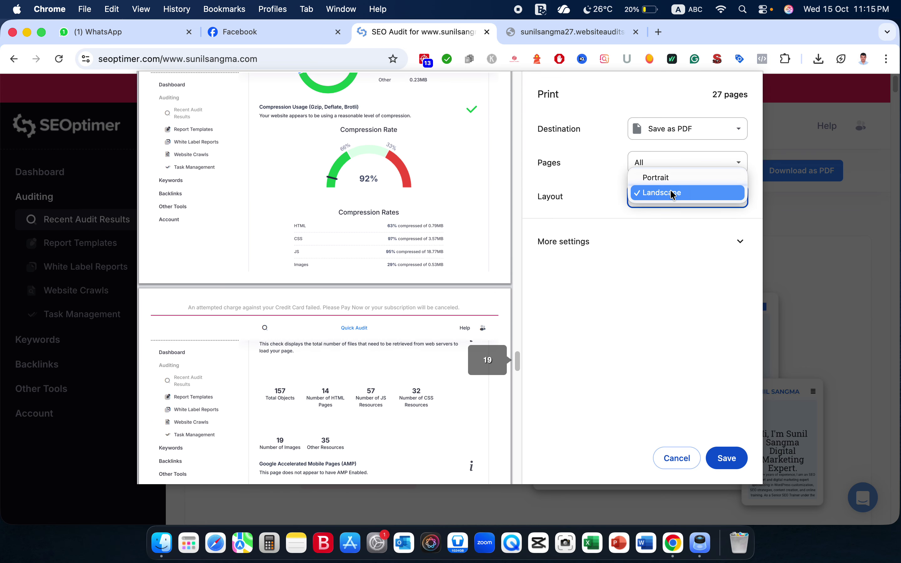
{"action": "left_click", "coordinate": [662, 178]}
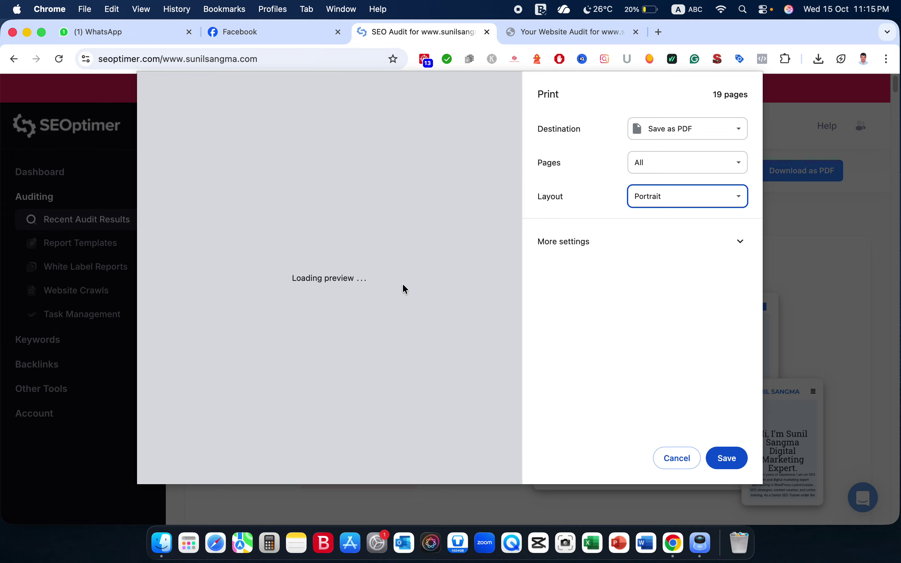
Scroll back through the preview pages, then switch to the 'Your Website Audit' PDF tab.
{"action": "scroll", "coordinate": [402, 284], "scroll_direction": "up", "scroll_amount": 8}
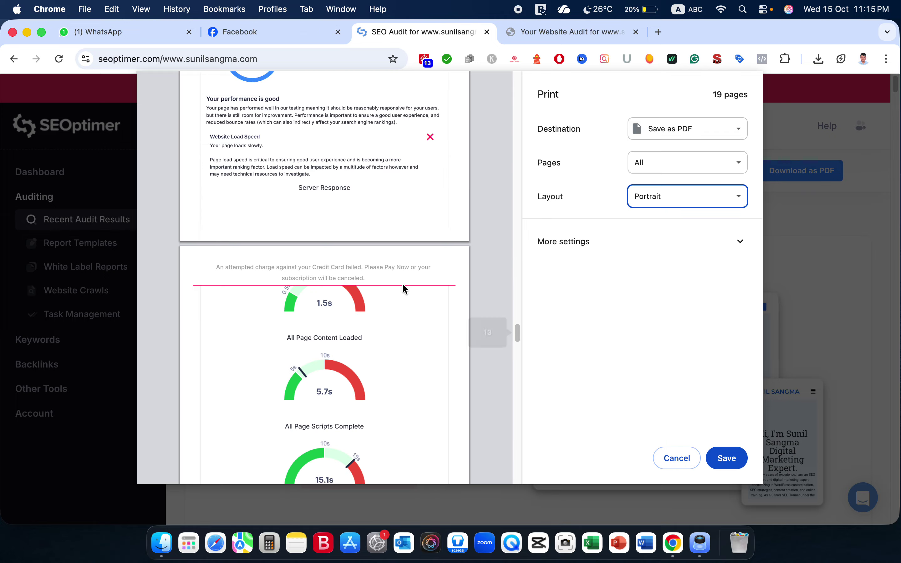
{"action": "scroll", "coordinate": [403, 283], "scroll_direction": "up", "scroll_amount": 10}
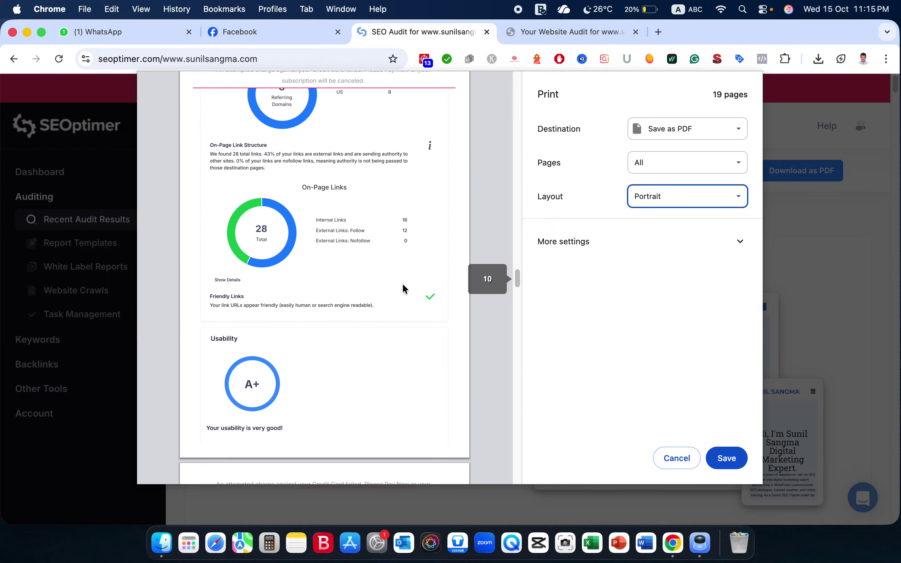
{"action": "scroll", "coordinate": [403, 289], "scroll_direction": "up", "scroll_amount": 15}
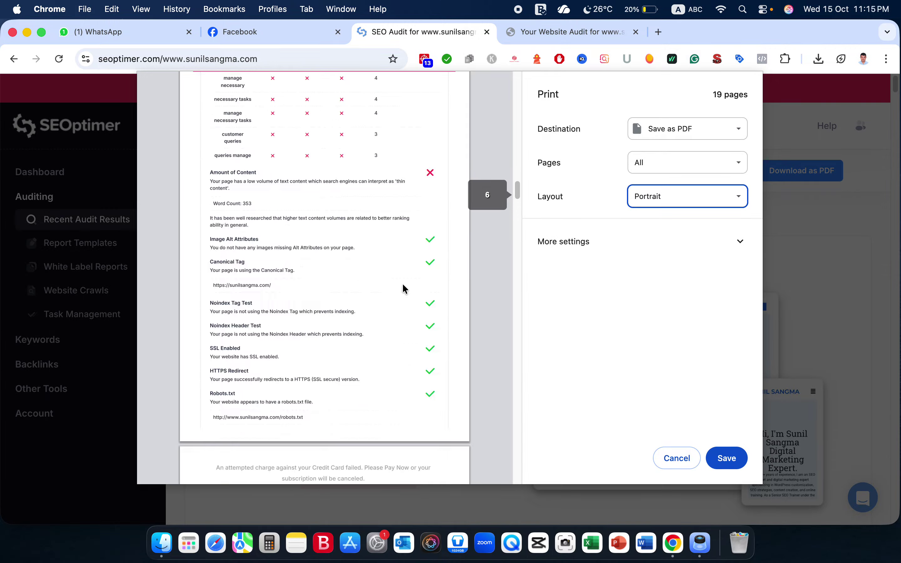
{"action": "scroll", "coordinate": [404, 289], "scroll_direction": "up", "scroll_amount": 5}
{"action": "scroll", "coordinate": [403, 285], "scroll_direction": "up", "scroll_amount": 5}
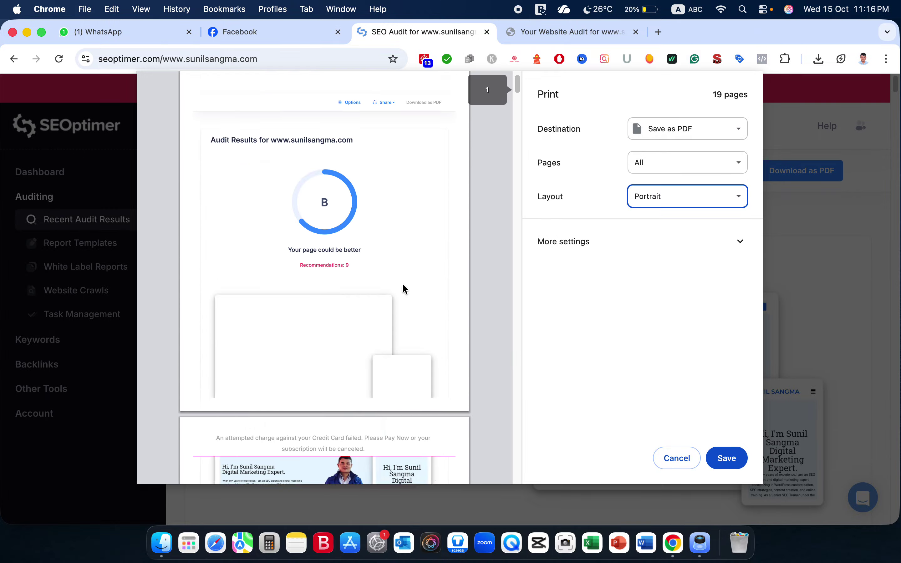
{"action": "scroll", "coordinate": [403, 286], "scroll_direction": "down", "scroll_amount": 2}
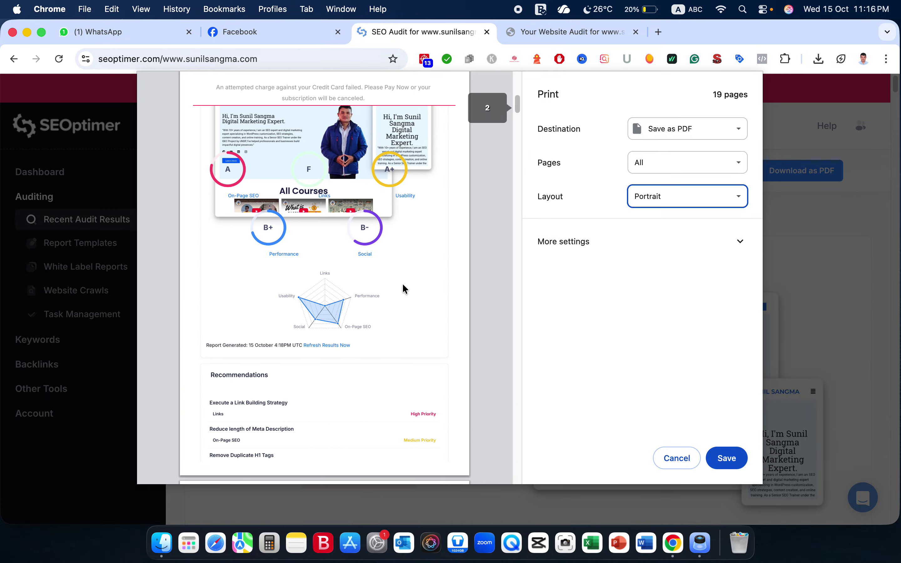
{"action": "left_click", "coordinate": [599, 26]}
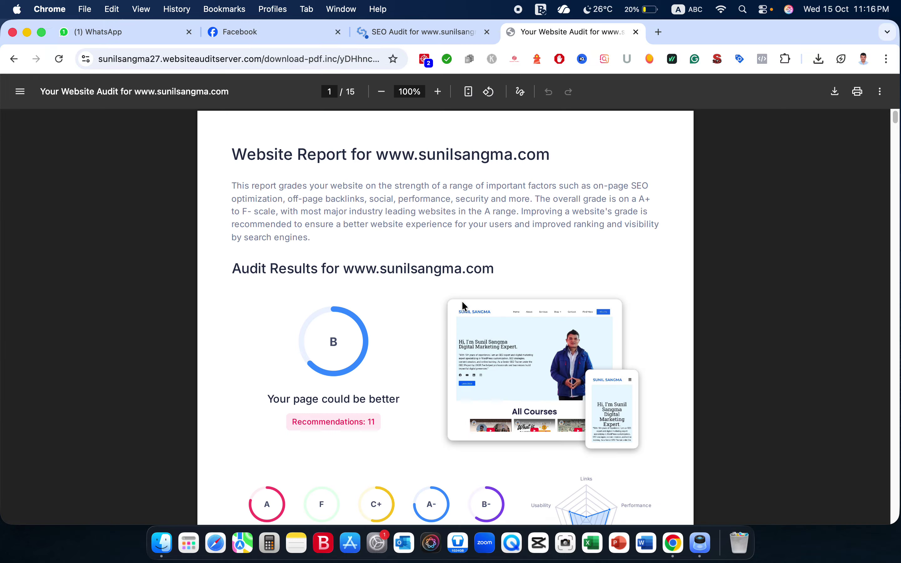
Save the audit PDF to Downloads, named with the owner's name followed by 'Website Report'.
{"action": "scroll", "coordinate": [463, 328], "scroll_direction": "down", "scroll_amount": 20}
{"action": "scroll", "coordinate": [463, 329], "scroll_direction": "down", "scroll_amount": 5}
{"action": "scroll", "coordinate": [463, 328], "scroll_direction": "up", "scroll_amount": 20}
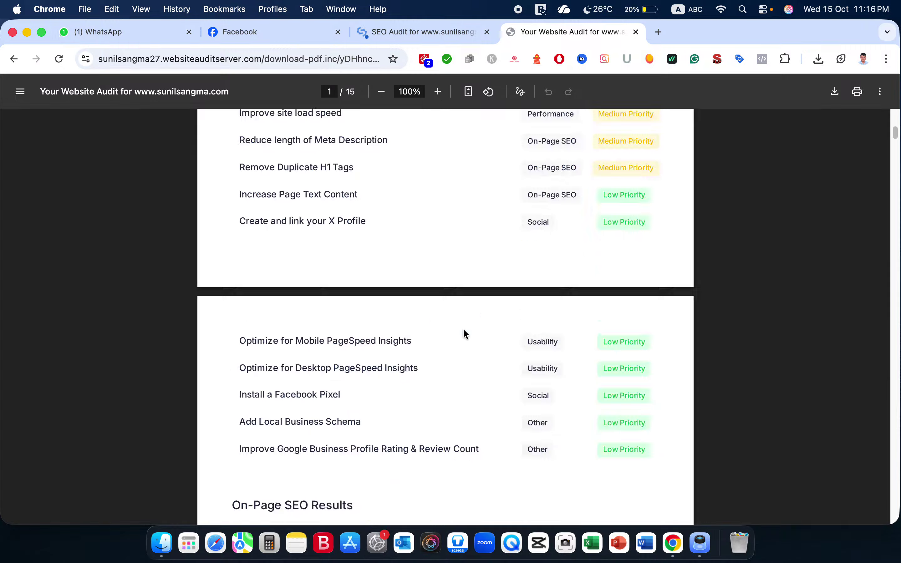
{"action": "left_click", "coordinate": [834, 94]}
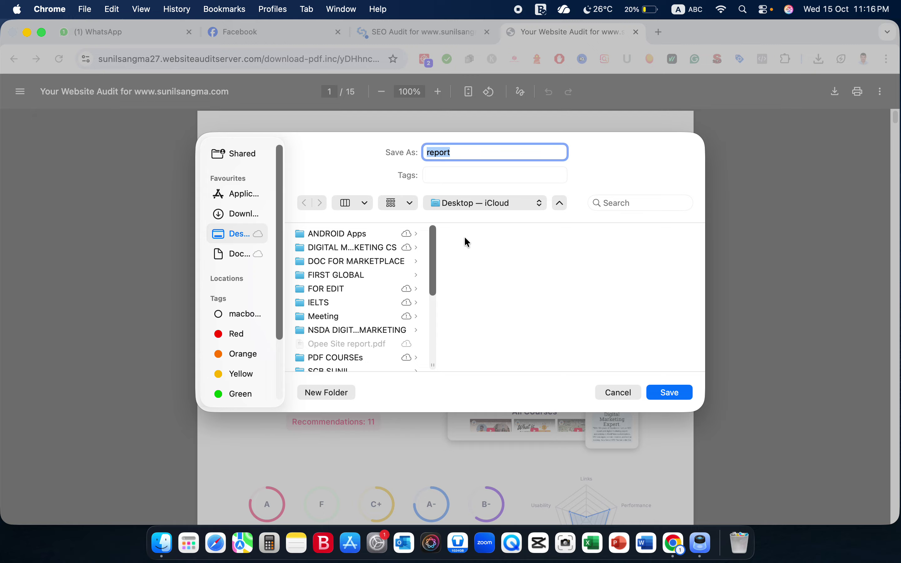
{"action": "key", "text": "Left"}
{"action": "type", "text": "Web"}
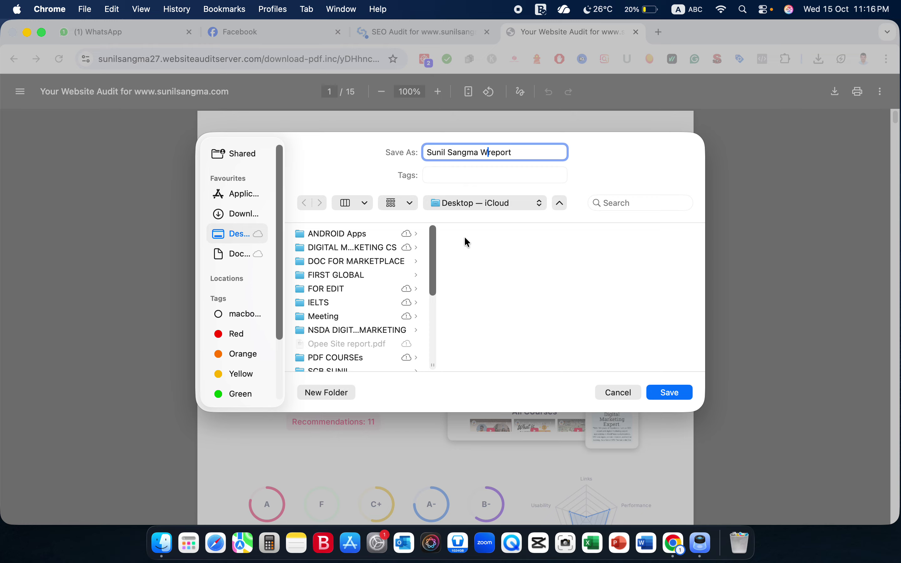
{"action": "type", "text": "site"}
{"action": "key", "text": "Delete"}
{"action": "type", "text": "R"}
{"action": "left_click", "coordinate": [235, 220]}
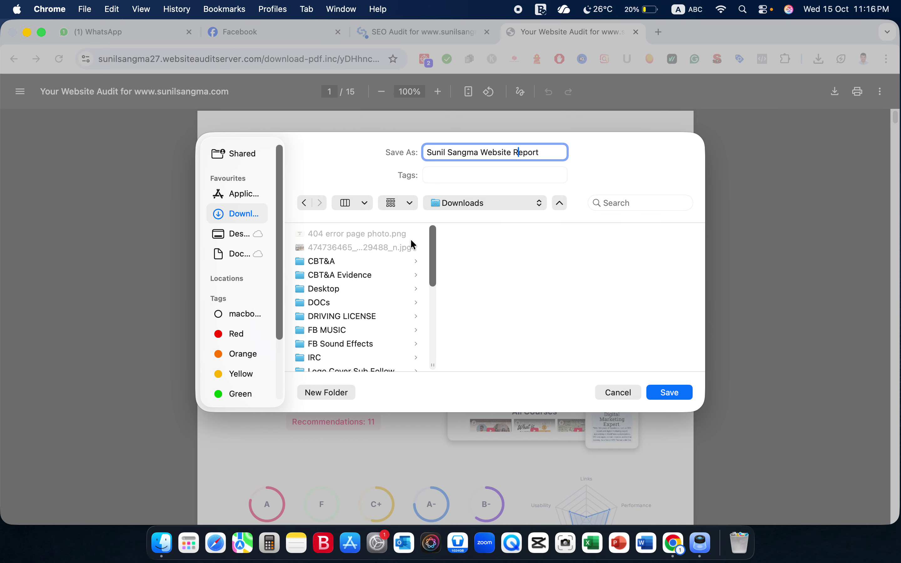
{"action": "left_click", "coordinate": [657, 396]}
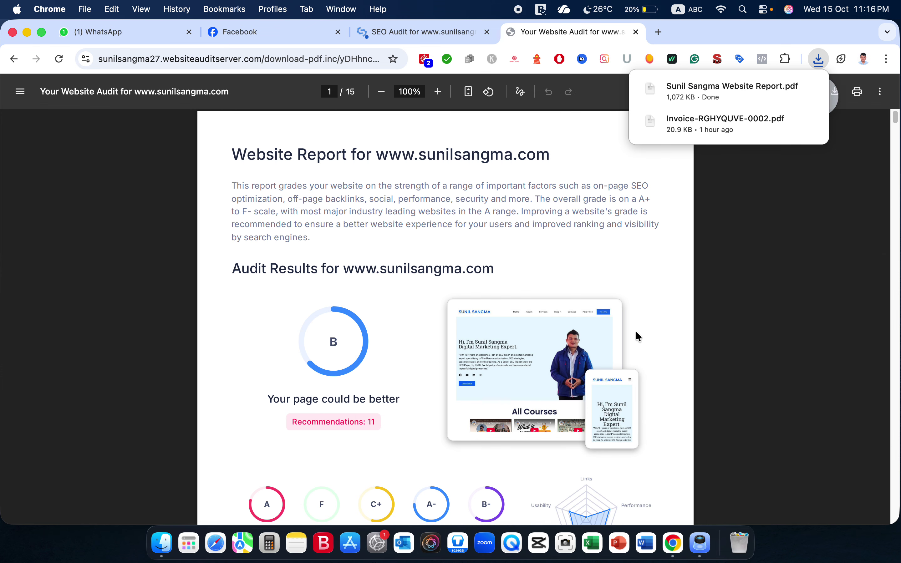
Show the saved Website Report PDF in Finder's Downloads and open it in Preview.
{"action": "left_click", "coordinate": [786, 88]}
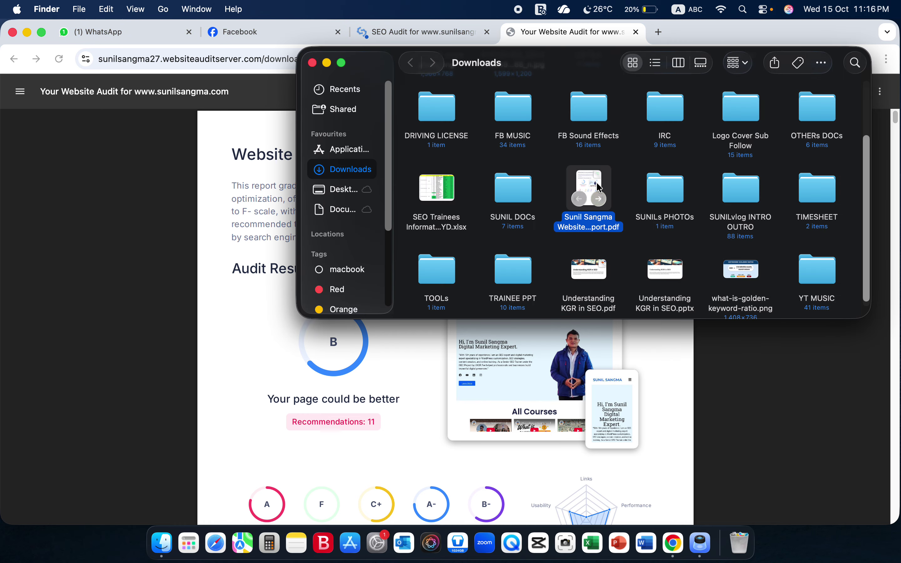
{"action": "double_click", "coordinate": [598, 188]}
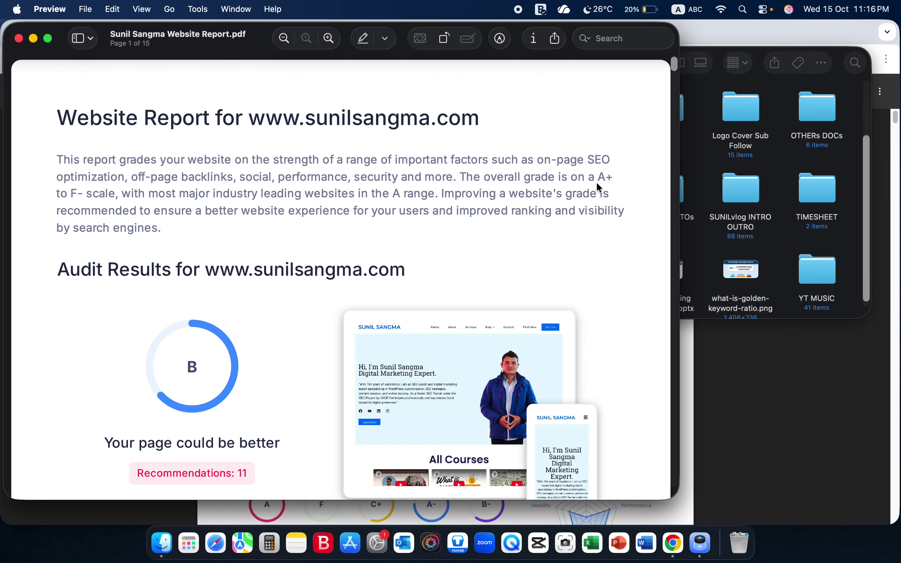
Put the Preview window in full screen with the Single Page layout.
{"action": "left_click", "coordinate": [48, 38]}
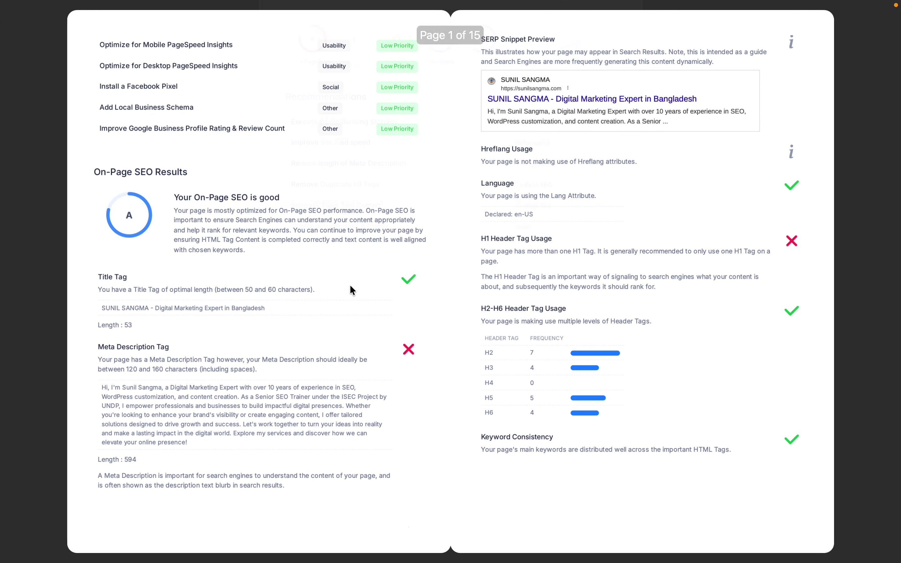
{"action": "scroll", "coordinate": [350, 286], "scroll_direction": "down", "scroll_amount": 10}
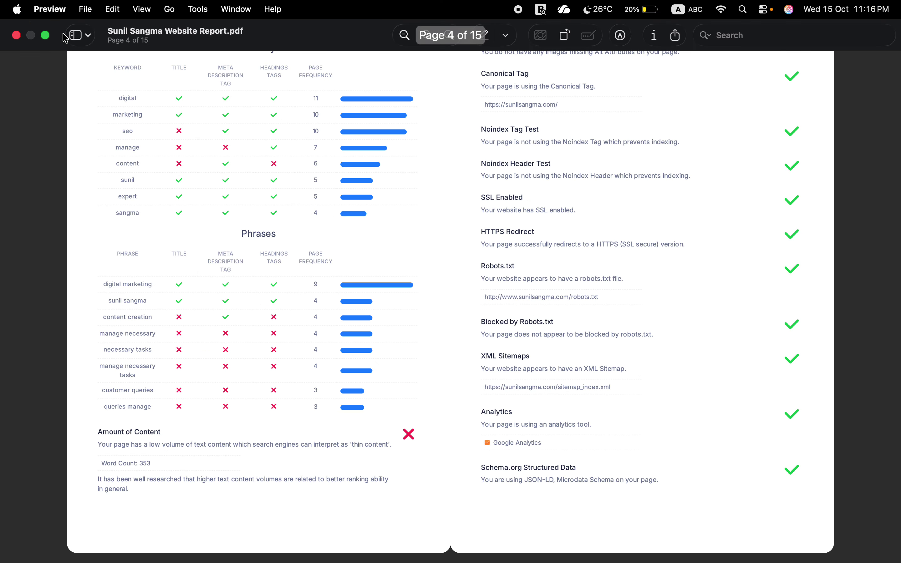
{"action": "left_click", "coordinate": [89, 37]}
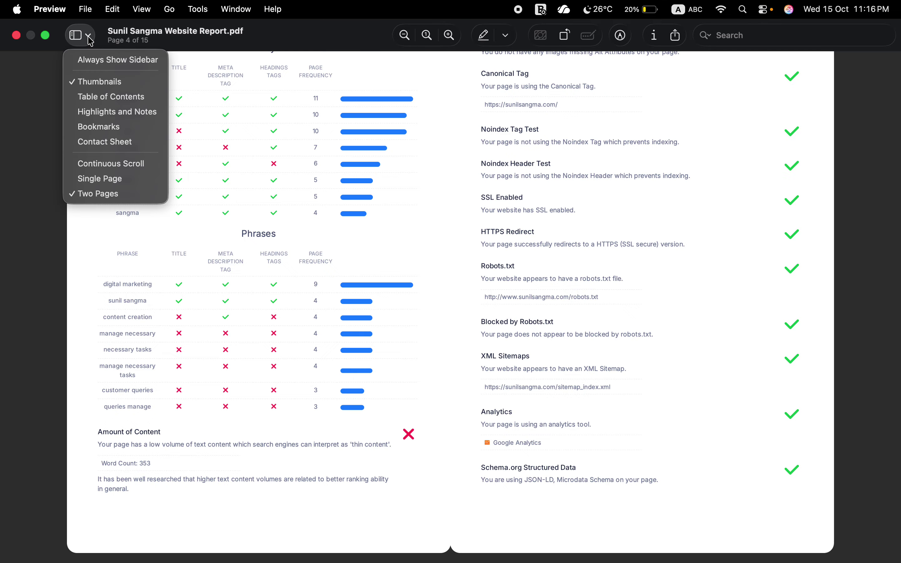
{"action": "left_click", "coordinate": [121, 183]}
Page through the report to page 14 with Local SEO and Technology Results.
{"action": "scroll", "coordinate": [482, 335], "scroll_direction": "down", "scroll_amount": 10}
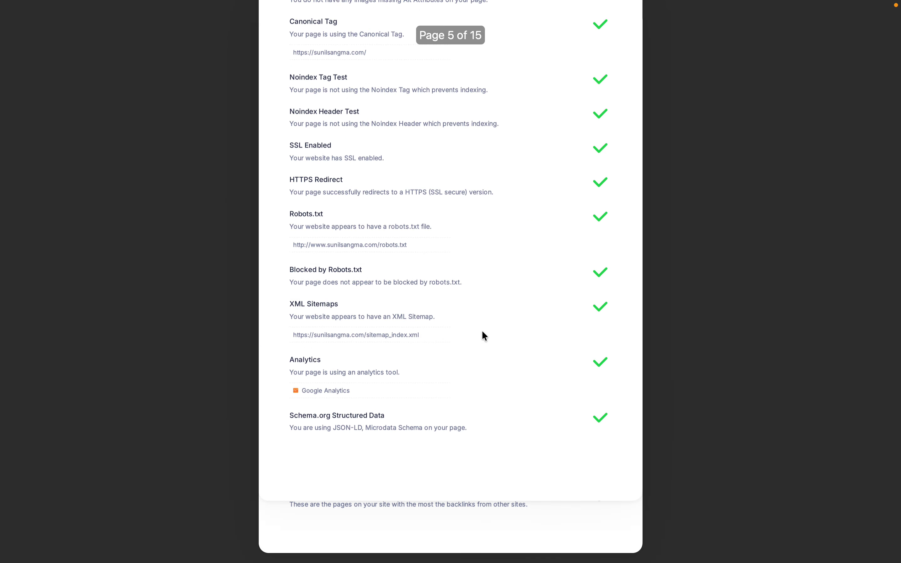
{"action": "scroll", "coordinate": [483, 331], "scroll_direction": "down", "scroll_amount": 10}
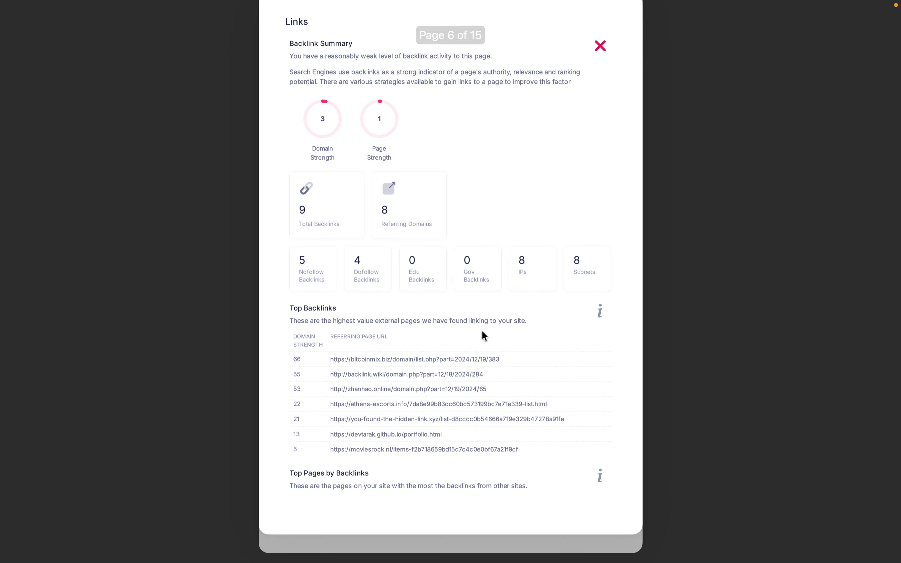
{"action": "scroll", "coordinate": [483, 335], "scroll_direction": "down", "scroll_amount": 15}
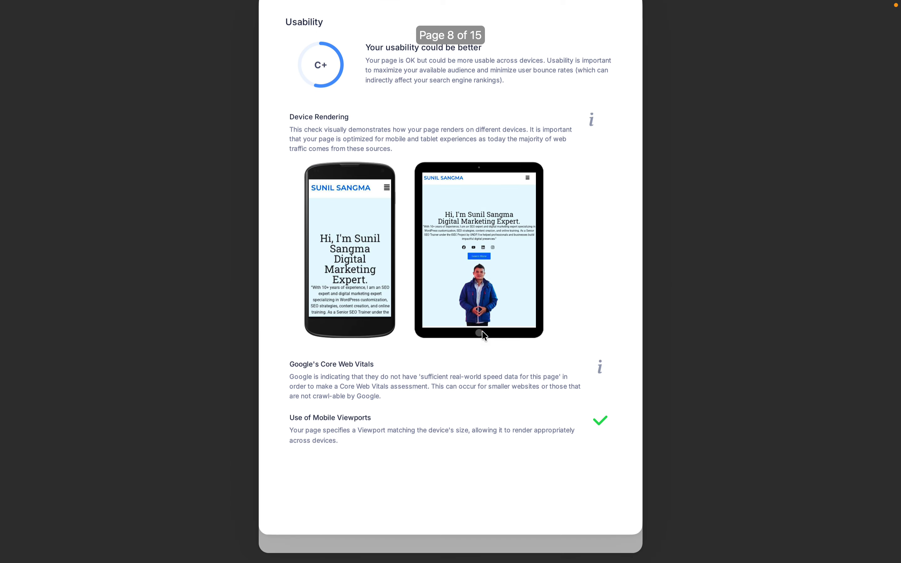
{"action": "scroll", "coordinate": [482, 331], "scroll_direction": "down", "scroll_amount": 15}
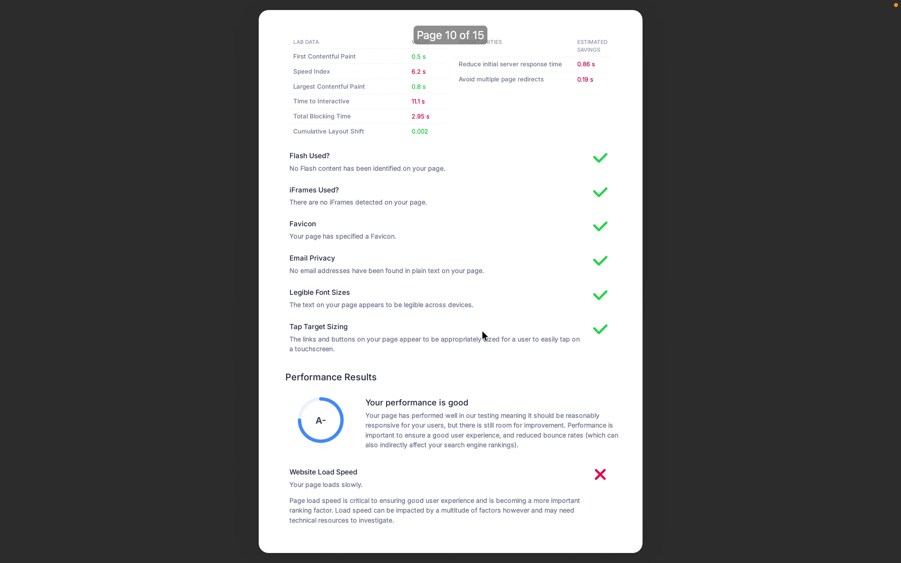
{"action": "scroll", "coordinate": [483, 335], "scroll_direction": "down", "scroll_amount": 15}
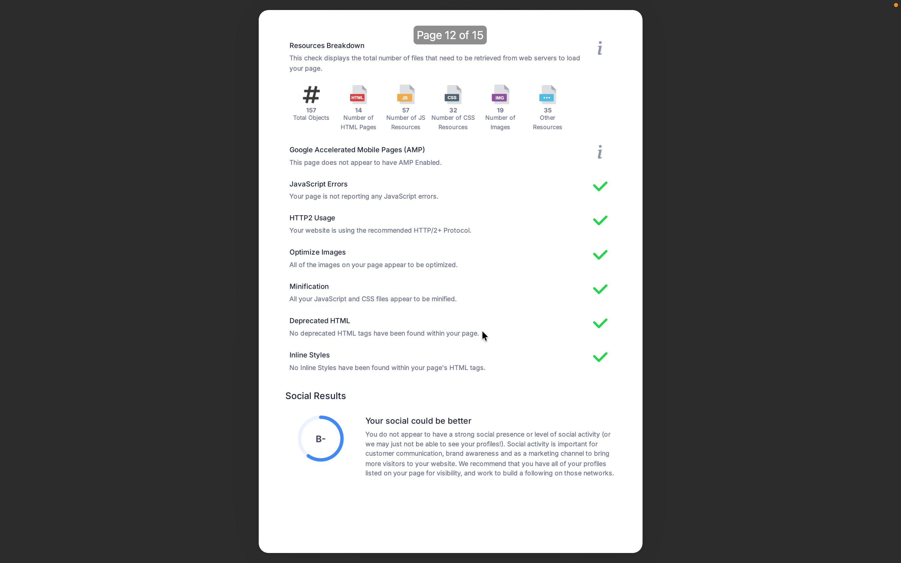
{"action": "scroll", "coordinate": [484, 335], "scroll_direction": "down", "scroll_amount": 10}
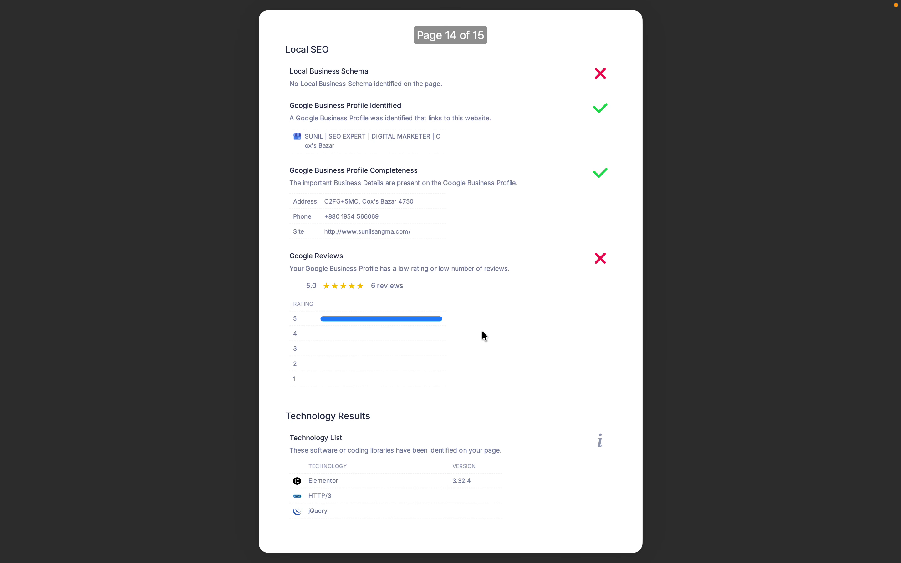
Close the full-screen PDF report in Preview and cancel Chrome's print dialog on the SEO Audit tab.
{"action": "key", "text": "Escape"}
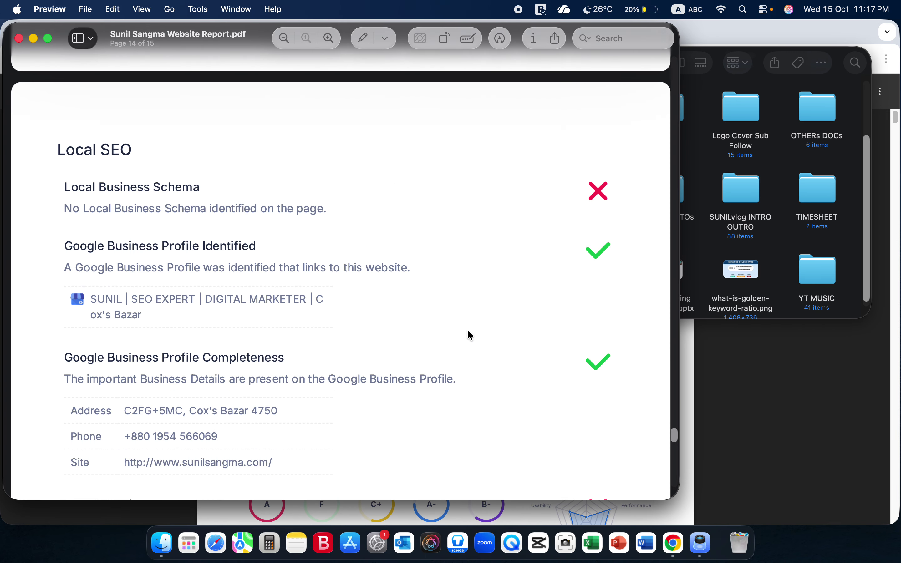
{"action": "left_click", "coordinate": [19, 38]}
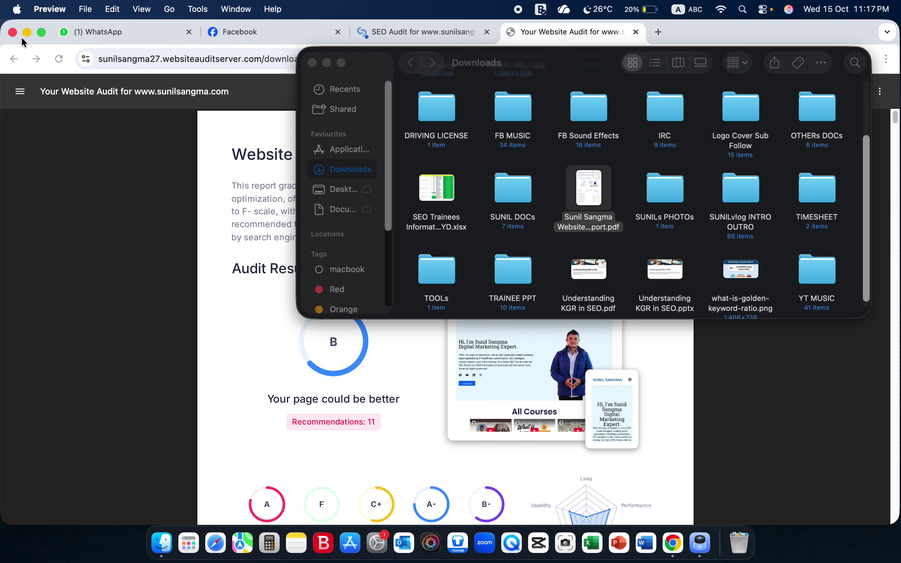
{"action": "left_click", "coordinate": [419, 366]}
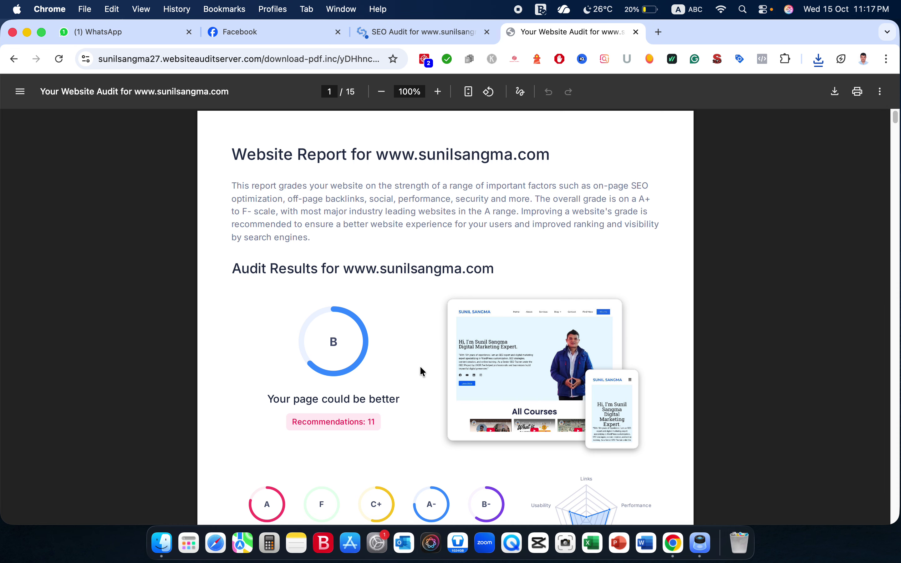
{"action": "left_click", "coordinate": [445, 33]}
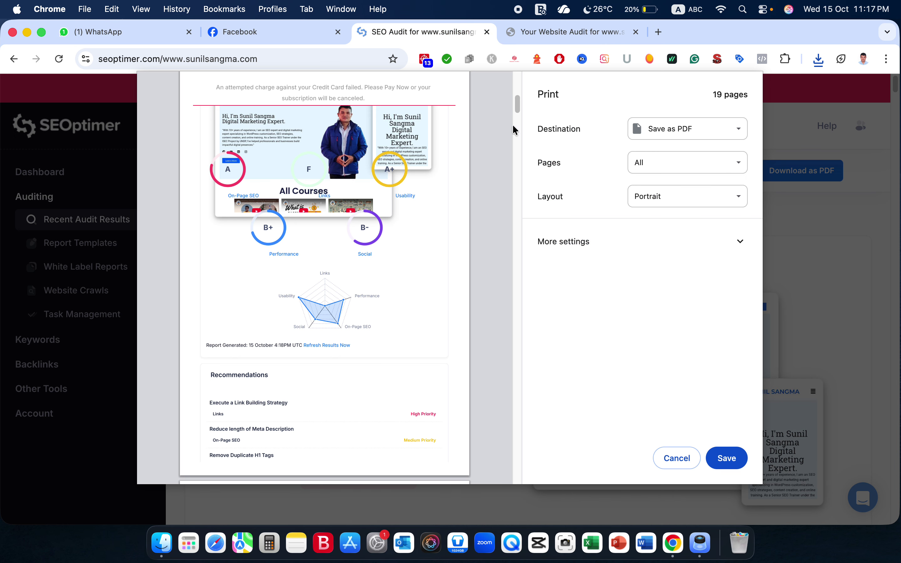
{"action": "left_click", "coordinate": [677, 459]}
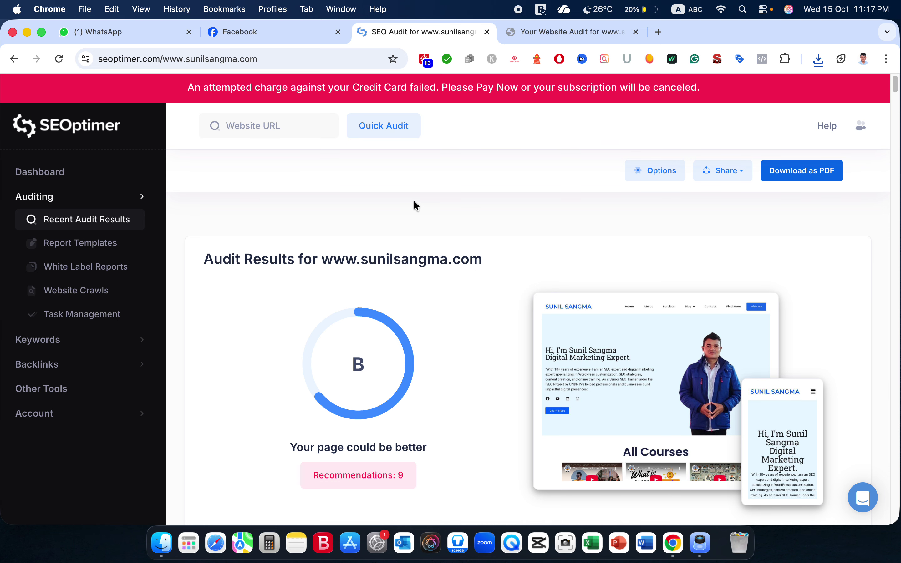
Scroll past Keyword Consistency, Links, Performance and Social Results down to the Local SEO section.
{"action": "scroll", "coordinate": [478, 359], "scroll_direction": "down", "scroll_amount": 5}
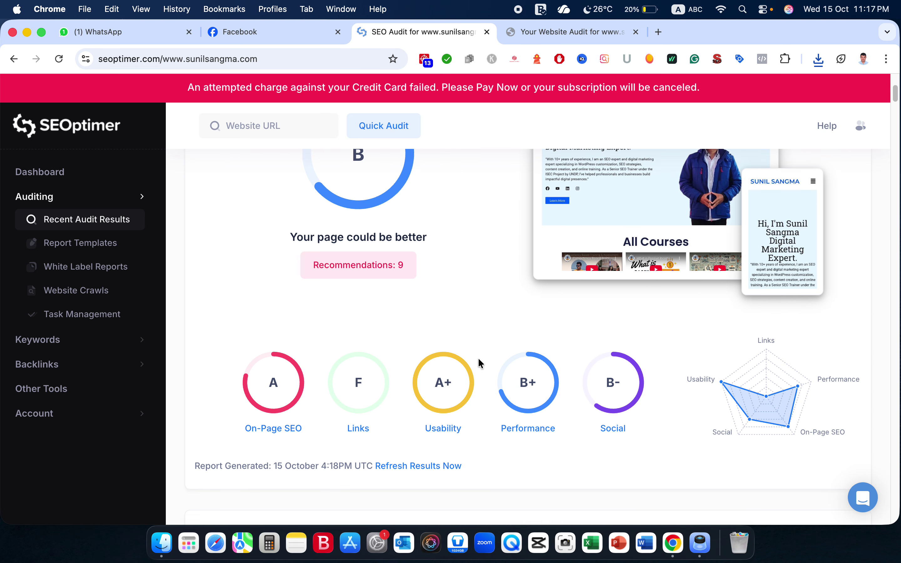
{"action": "scroll", "coordinate": [478, 357], "scroll_direction": "down", "scroll_amount": 10}
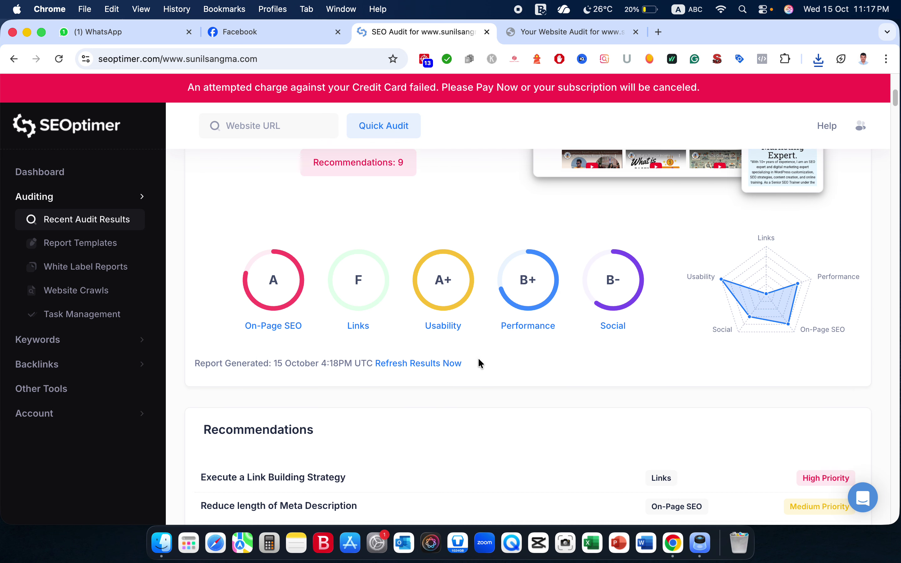
{"action": "scroll", "coordinate": [479, 359], "scroll_direction": "down", "scroll_amount": 10}
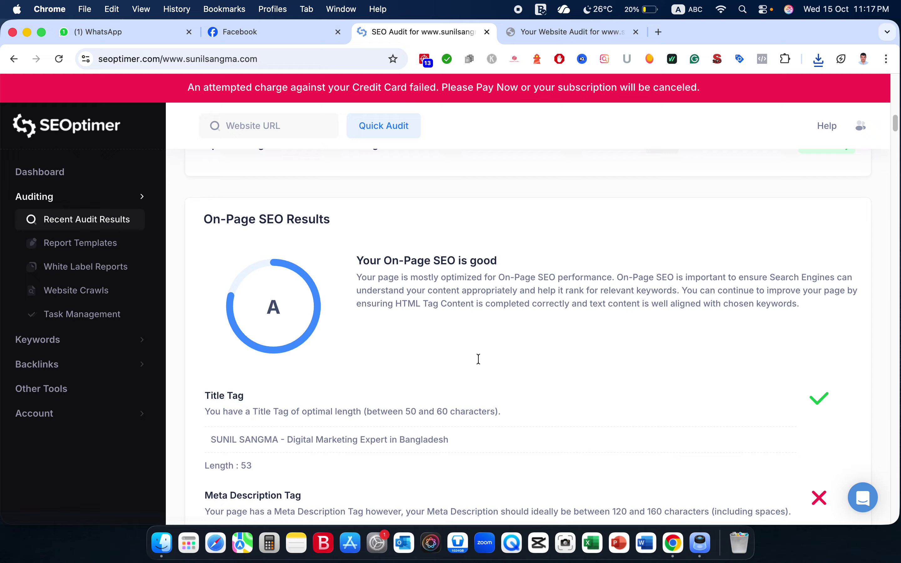
{"action": "scroll", "coordinate": [481, 365], "scroll_direction": "down", "scroll_amount": 5}
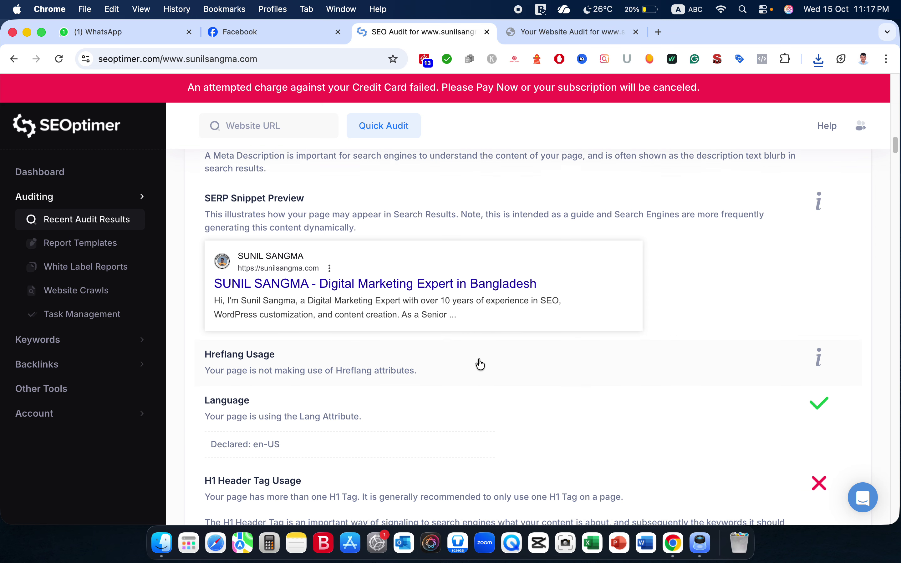
{"action": "scroll", "coordinate": [480, 364], "scroll_direction": "down", "scroll_amount": 5}
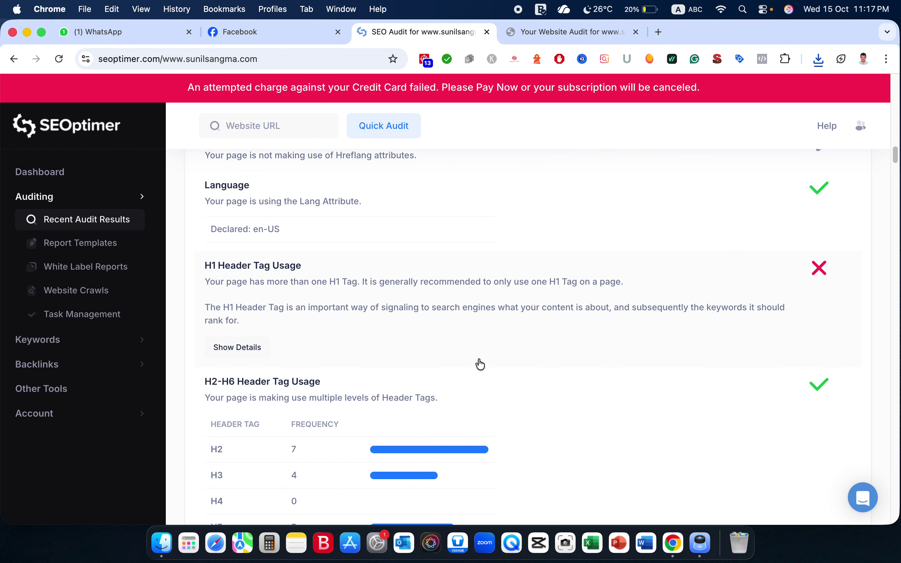
{"action": "scroll", "coordinate": [480, 364], "scroll_direction": "down", "scroll_amount": 5}
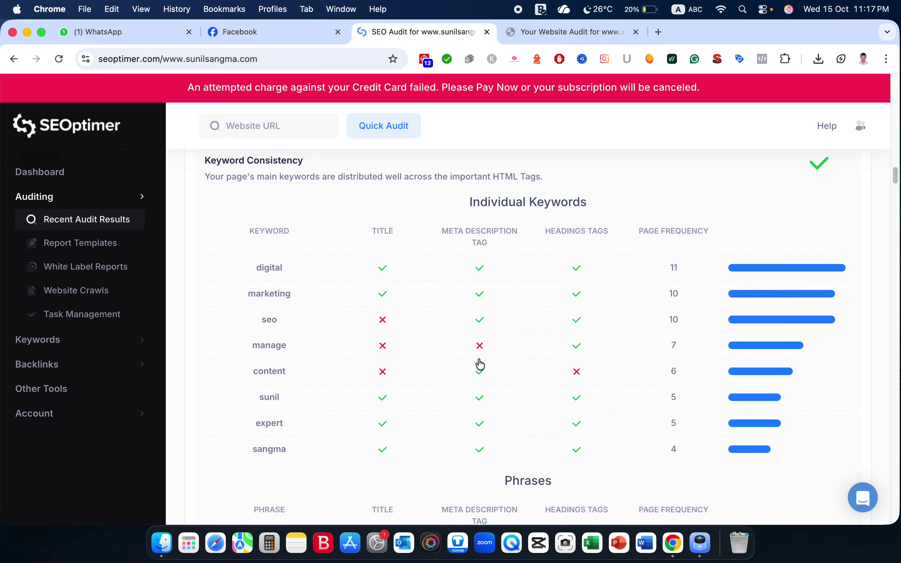
{"action": "scroll", "coordinate": [481, 364], "scroll_direction": "down", "scroll_amount": 1}
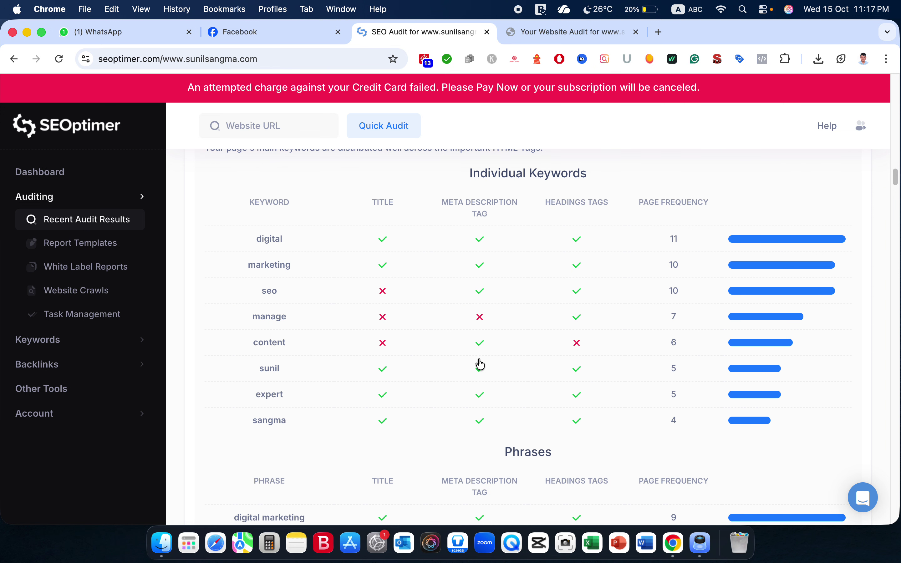
{"action": "scroll", "coordinate": [480, 364], "scroll_direction": "down", "scroll_amount": 1}
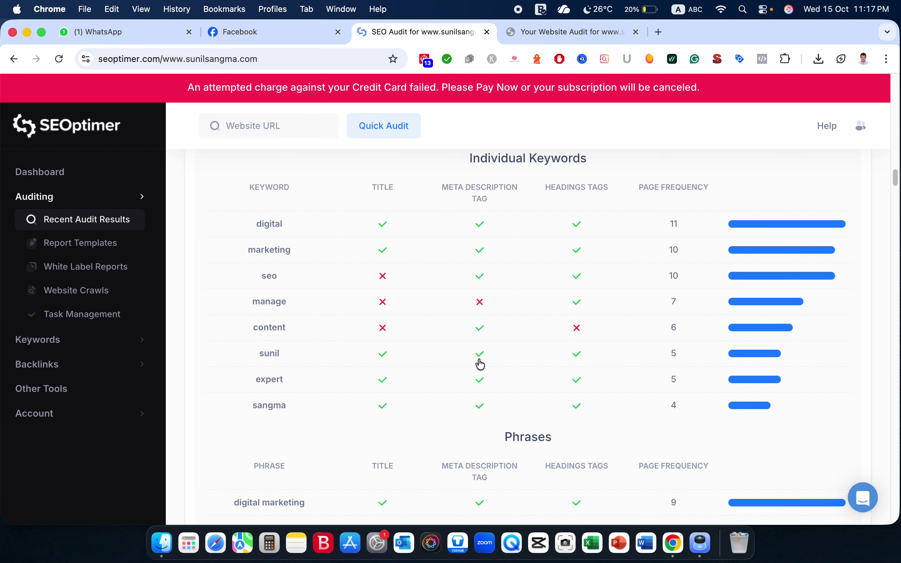
{"action": "scroll", "coordinate": [480, 364], "scroll_direction": "down", "scroll_amount": 6}
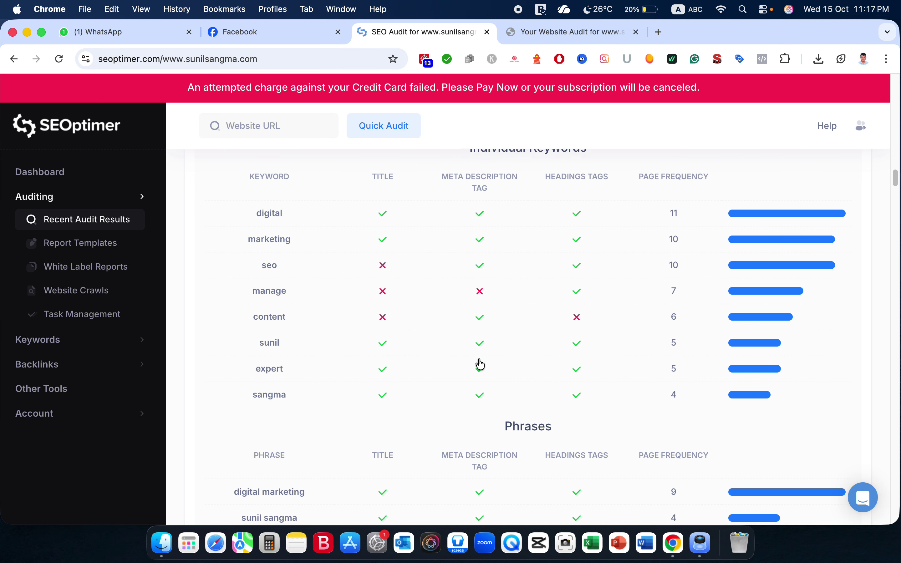
{"action": "scroll", "coordinate": [480, 364], "scroll_direction": "down", "scroll_amount": 12}
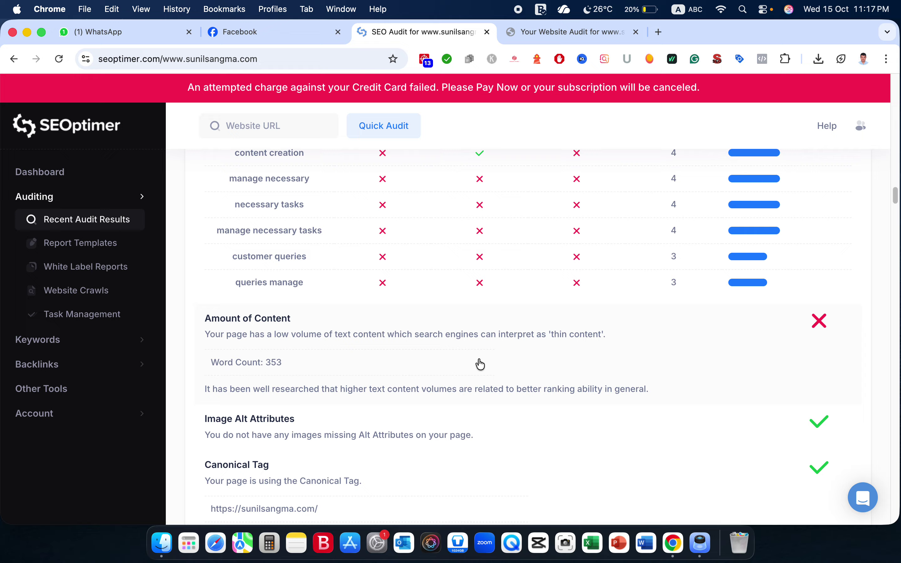
{"action": "scroll", "coordinate": [480, 364], "scroll_direction": "down", "scroll_amount": 11}
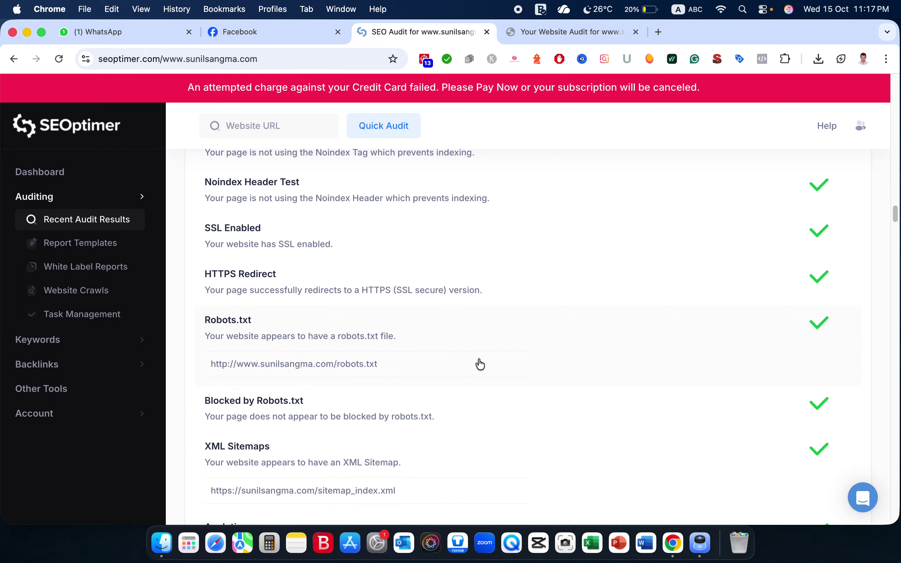
{"action": "scroll", "coordinate": [480, 364], "scroll_direction": "down", "scroll_amount": 10}
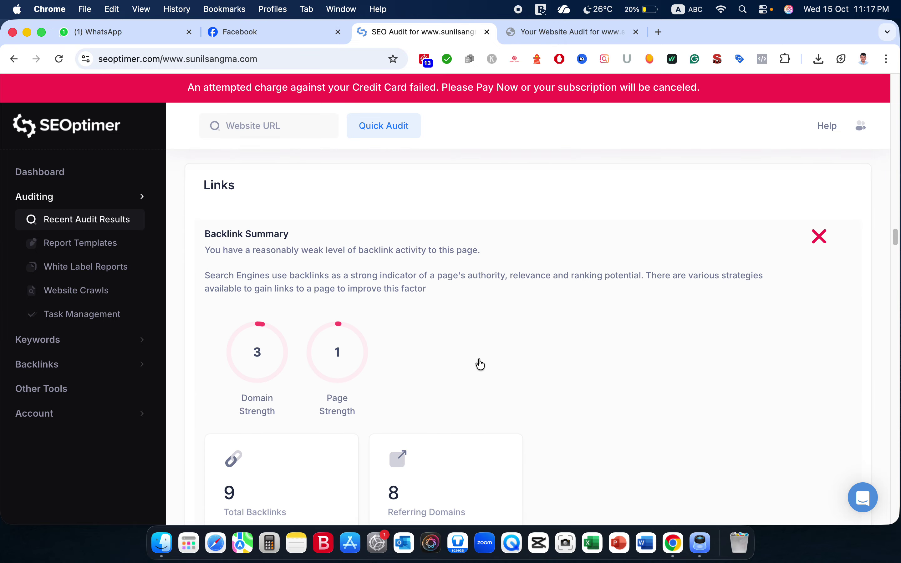
{"action": "scroll", "coordinate": [480, 365], "scroll_direction": "down", "scroll_amount": 12}
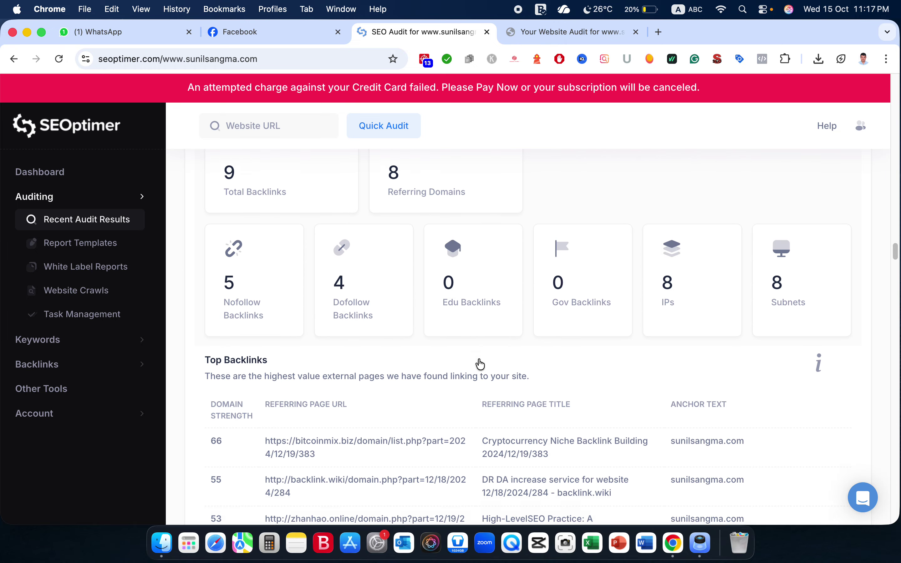
{"action": "scroll", "coordinate": [480, 364], "scroll_direction": "down", "scroll_amount": 9}
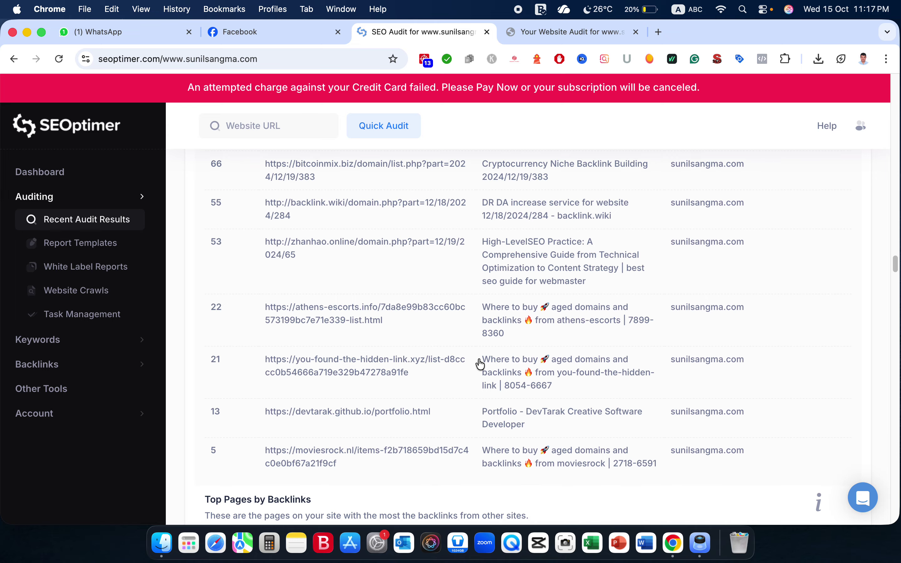
{"action": "scroll", "coordinate": [480, 364], "scroll_direction": "down", "scroll_amount": 17}
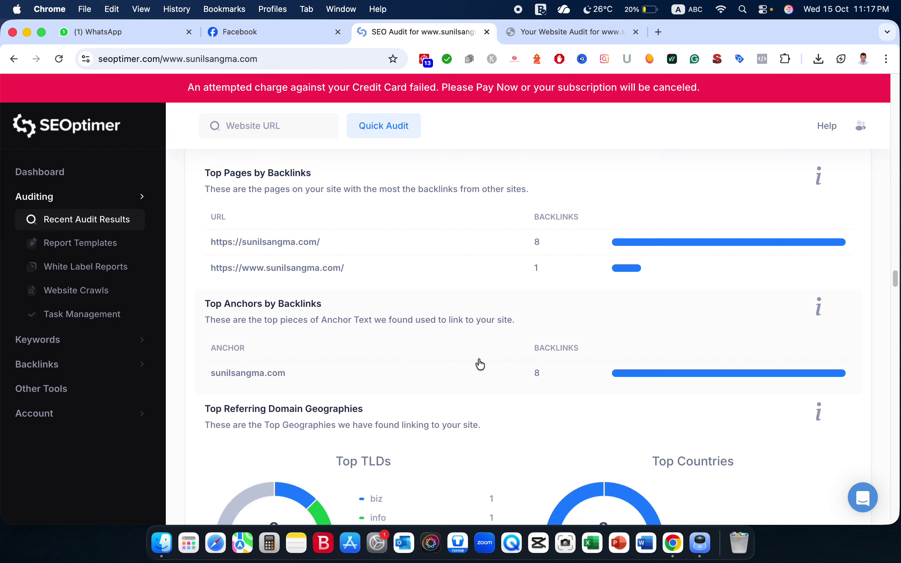
{"action": "scroll", "coordinate": [480, 364], "scroll_direction": "down", "scroll_amount": 20}
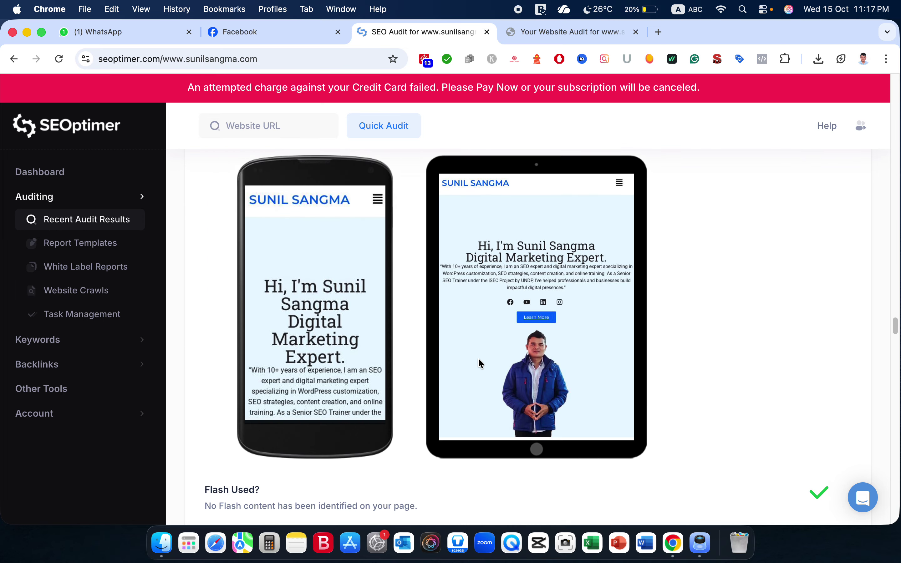
{"action": "scroll", "coordinate": [480, 364], "scroll_direction": "down", "scroll_amount": 20}
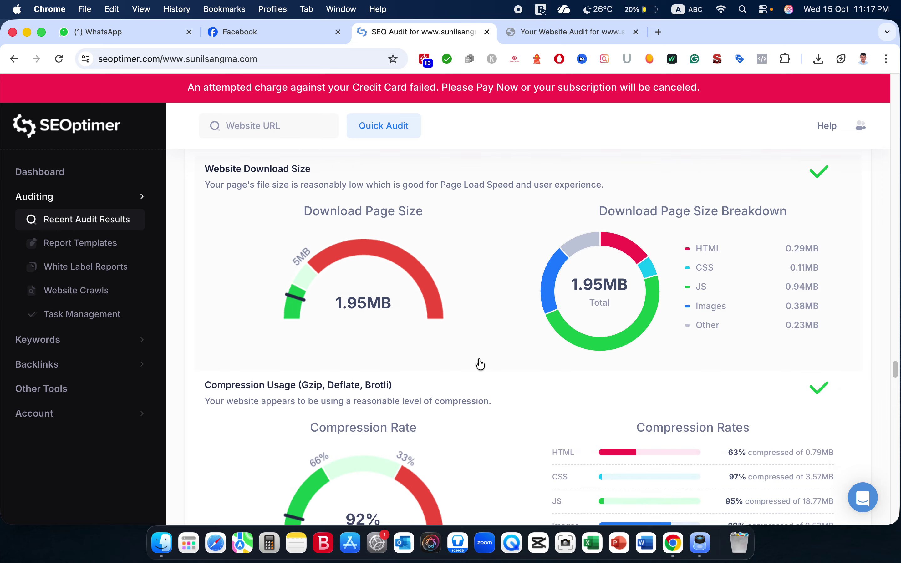
{"action": "scroll", "coordinate": [480, 364], "scroll_direction": "down", "scroll_amount": 20}
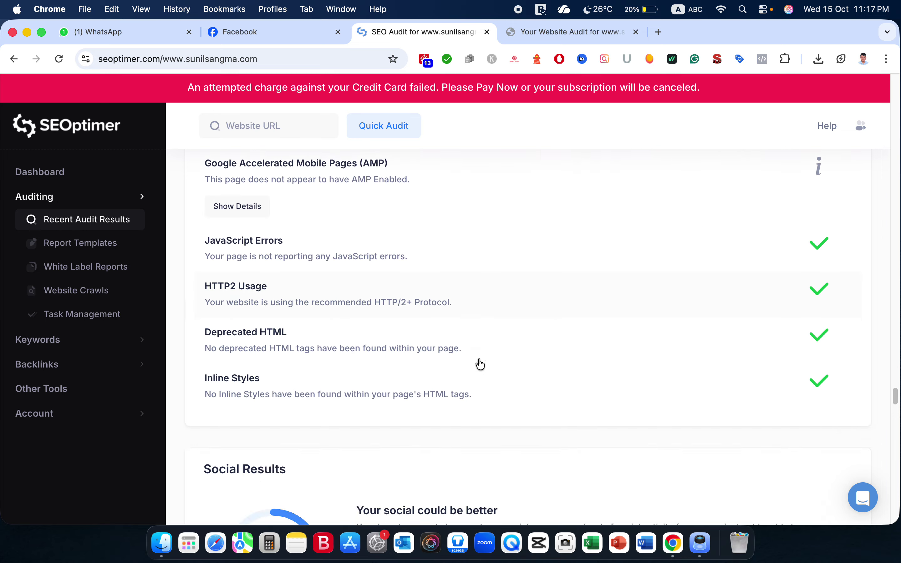
{"action": "scroll", "coordinate": [481, 364], "scroll_direction": "down", "scroll_amount": 19}
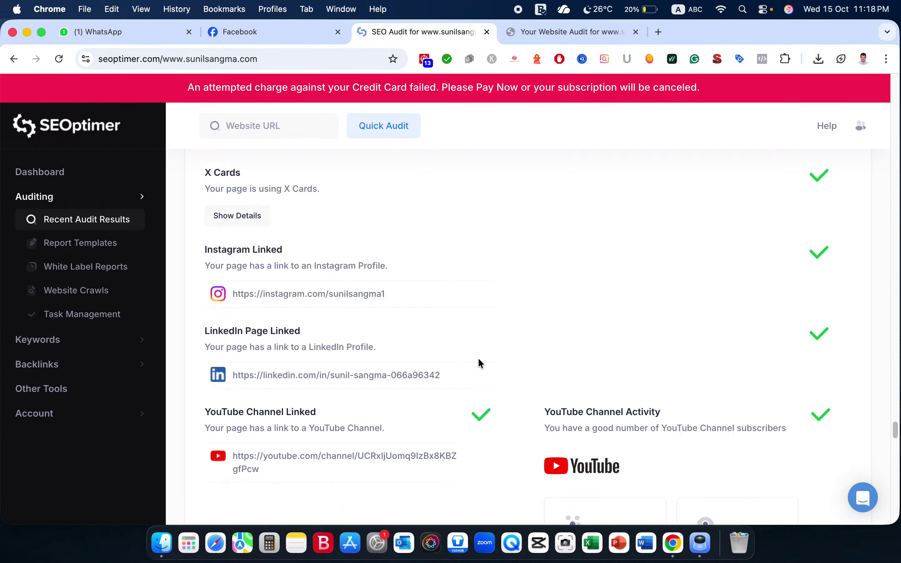
{"action": "scroll", "coordinate": [480, 362], "scroll_direction": "down", "scroll_amount": 3}
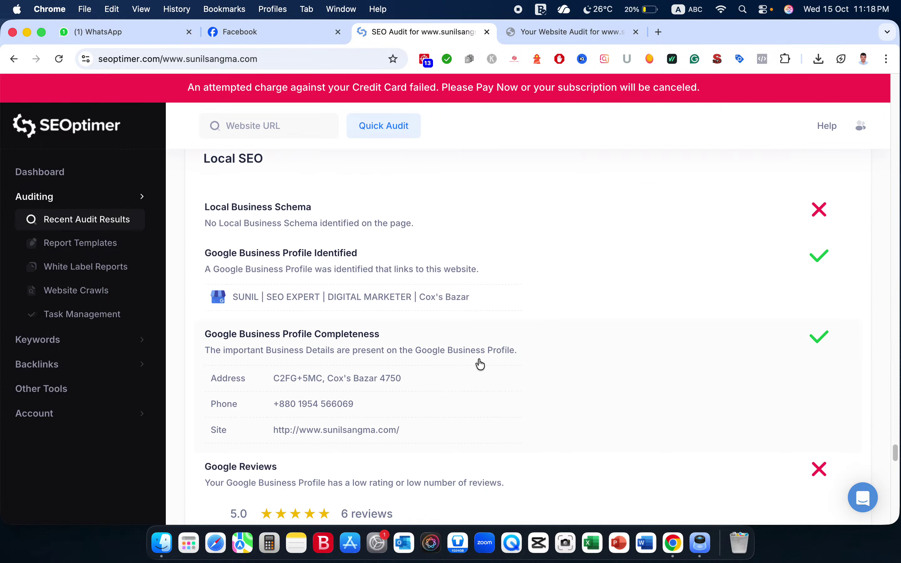
Scroll back up to the Audit Results header with the B score circle.
{"action": "scroll", "coordinate": [480, 364], "scroll_direction": "up", "scroll_amount": 12}
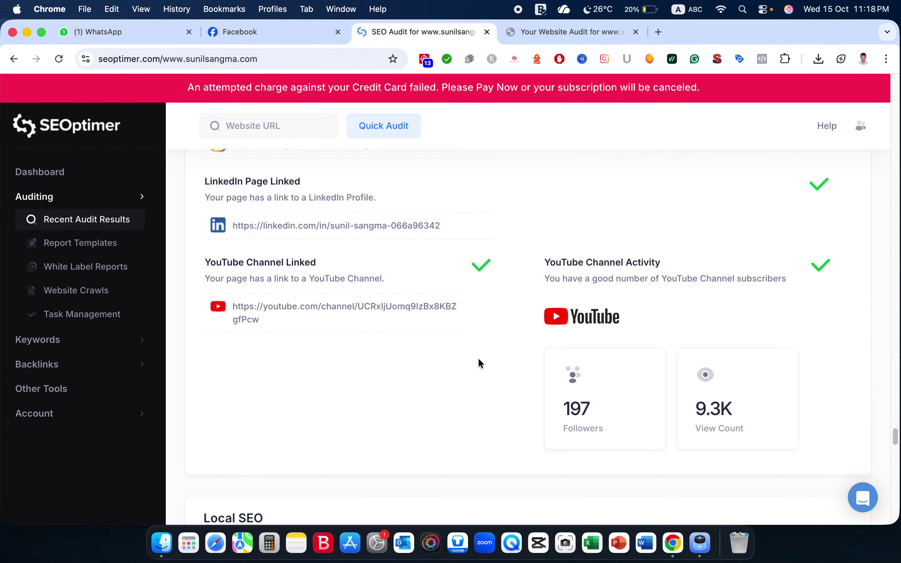
{"action": "scroll", "coordinate": [480, 362], "scroll_direction": "up", "scroll_amount": 17}
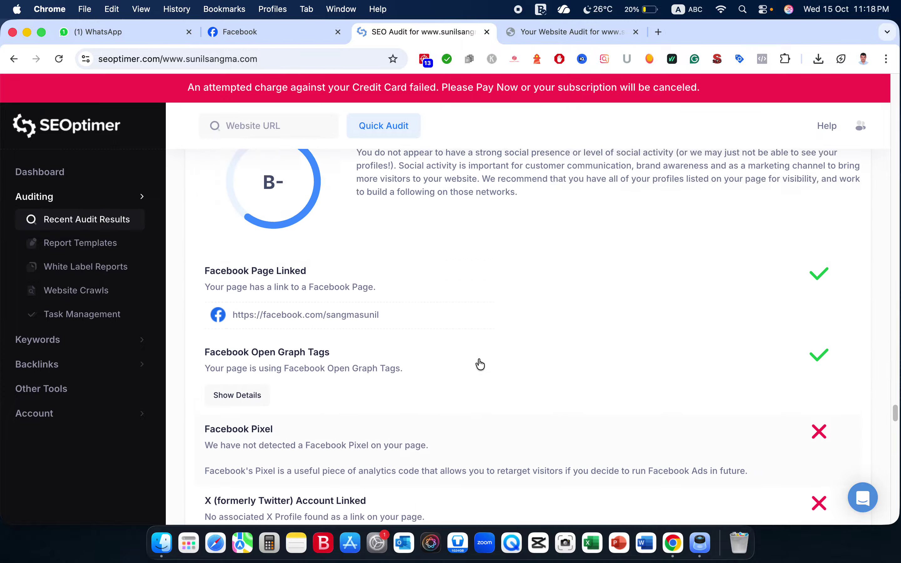
{"action": "scroll", "coordinate": [479, 362], "scroll_direction": "up", "scroll_amount": 20}
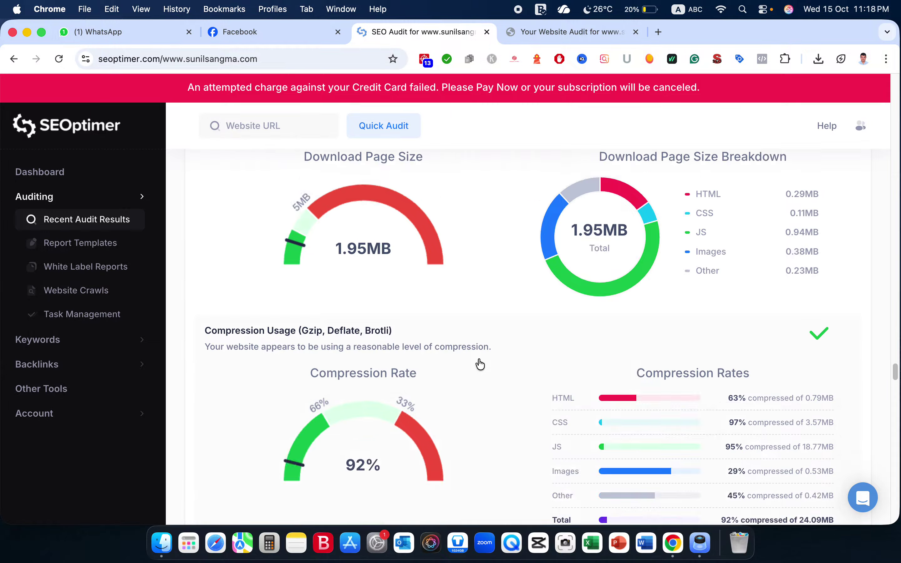
{"action": "scroll", "coordinate": [480, 365], "scroll_direction": "up", "scroll_amount": 20}
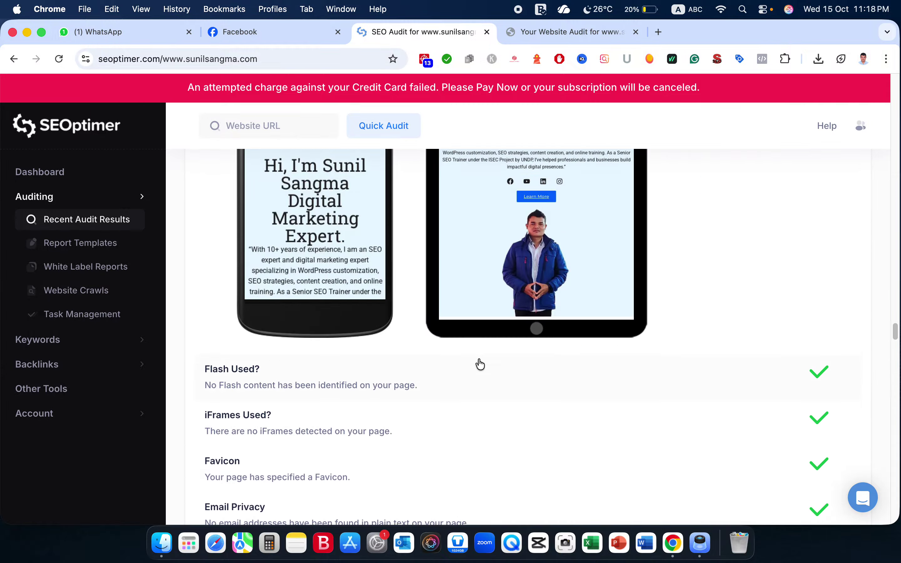
{"action": "scroll", "coordinate": [480, 364], "scroll_direction": "up", "scroll_amount": 20}
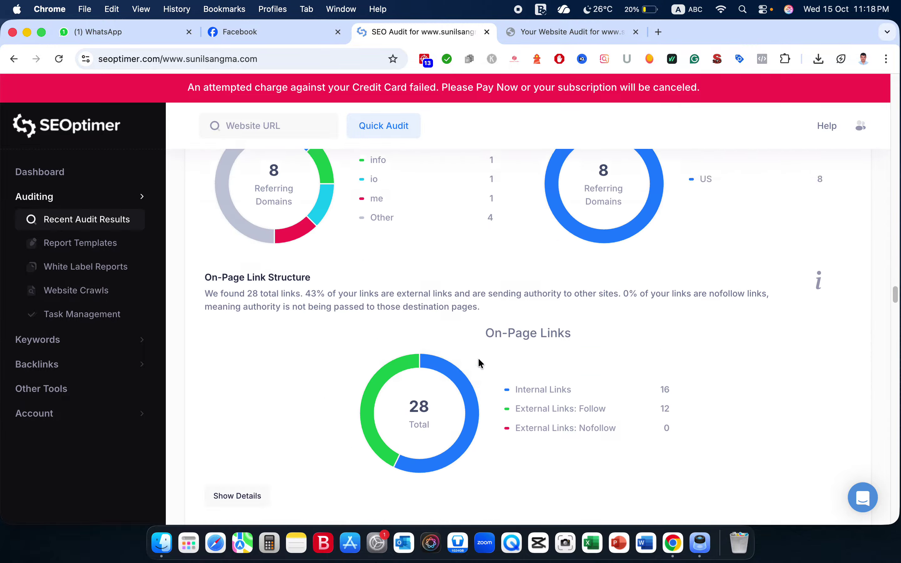
{"action": "scroll", "coordinate": [480, 364], "scroll_direction": "up", "scroll_amount": 20}
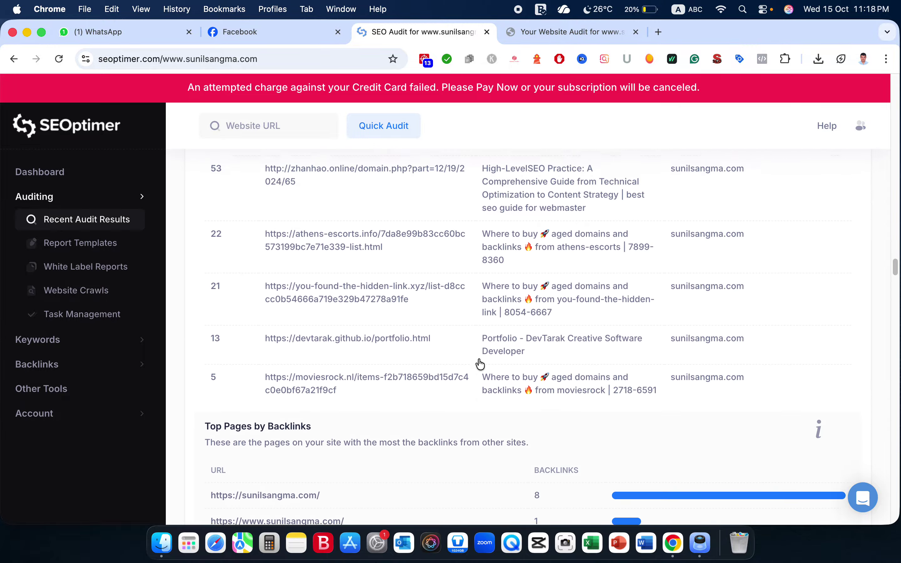
{"action": "scroll", "coordinate": [480, 365], "scroll_direction": "up", "scroll_amount": 20}
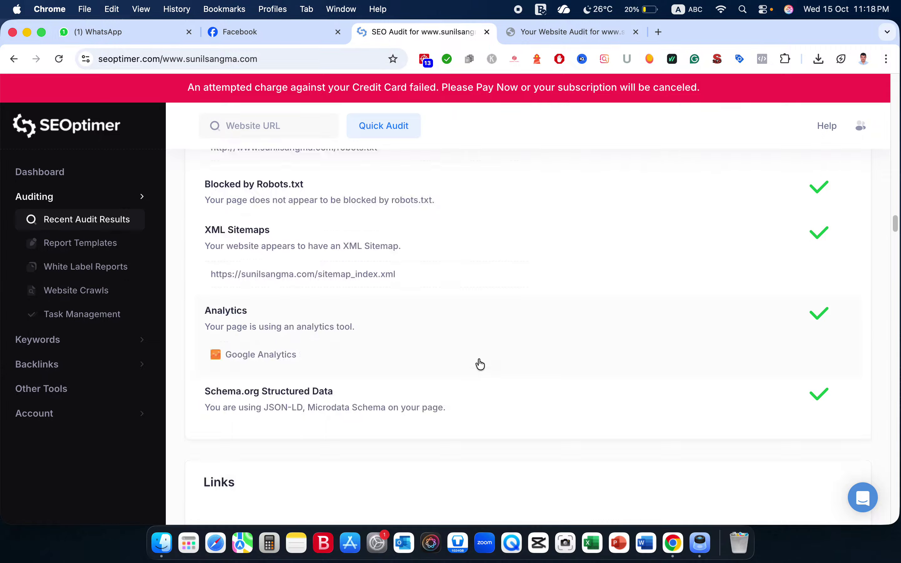
{"action": "scroll", "coordinate": [480, 365], "scroll_direction": "up", "scroll_amount": 20}
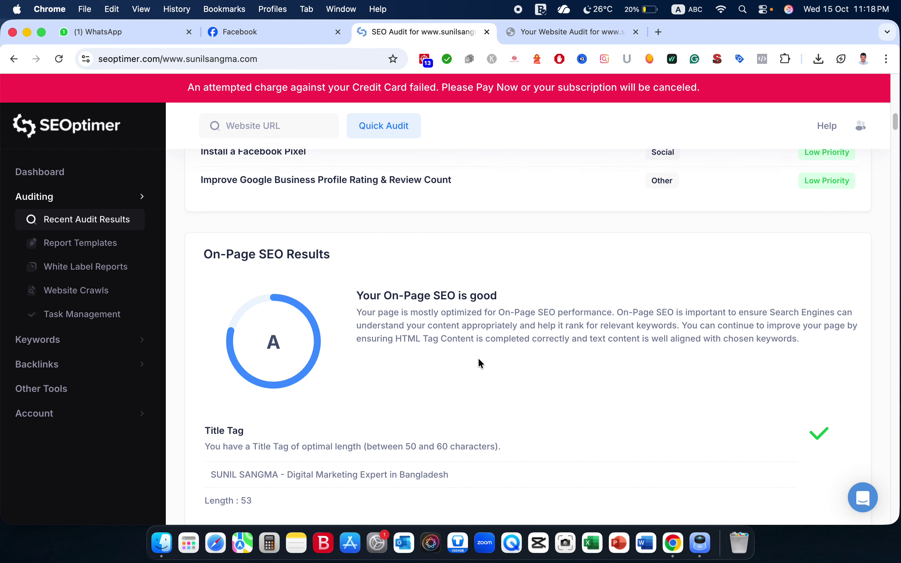
{"action": "scroll", "coordinate": [480, 362], "scroll_direction": "up", "scroll_amount": 10}
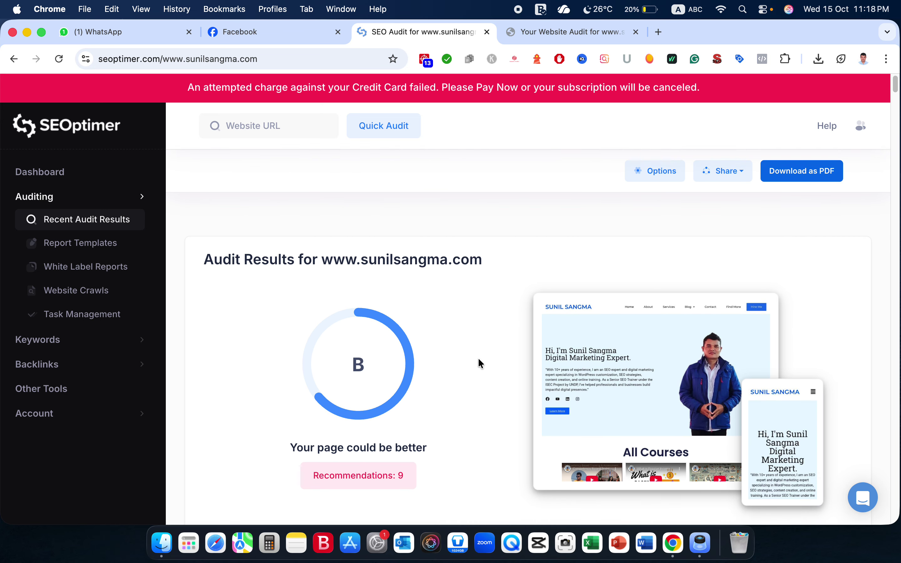
{"action": "scroll", "coordinate": [480, 364], "scroll_direction": "down", "scroll_amount": 3}
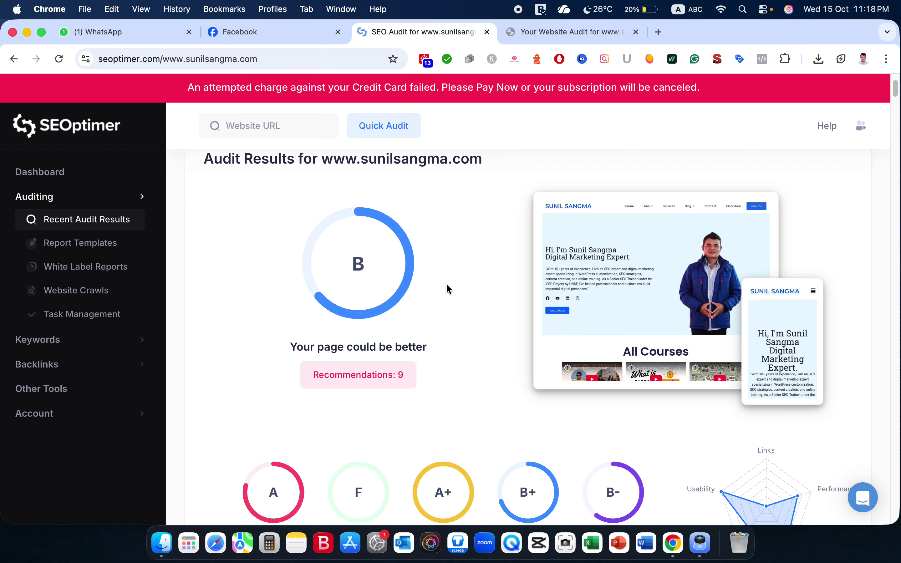
{"action": "scroll", "coordinate": [446, 284], "scroll_direction": "up", "scroll_amount": 3}
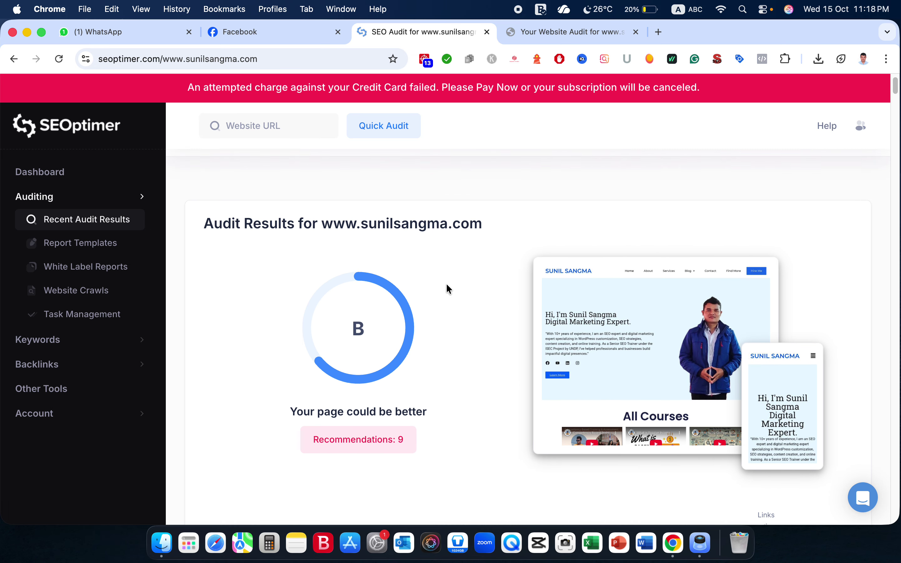
{"action": "scroll", "coordinate": [447, 285], "scroll_direction": "down", "scroll_amount": 2}
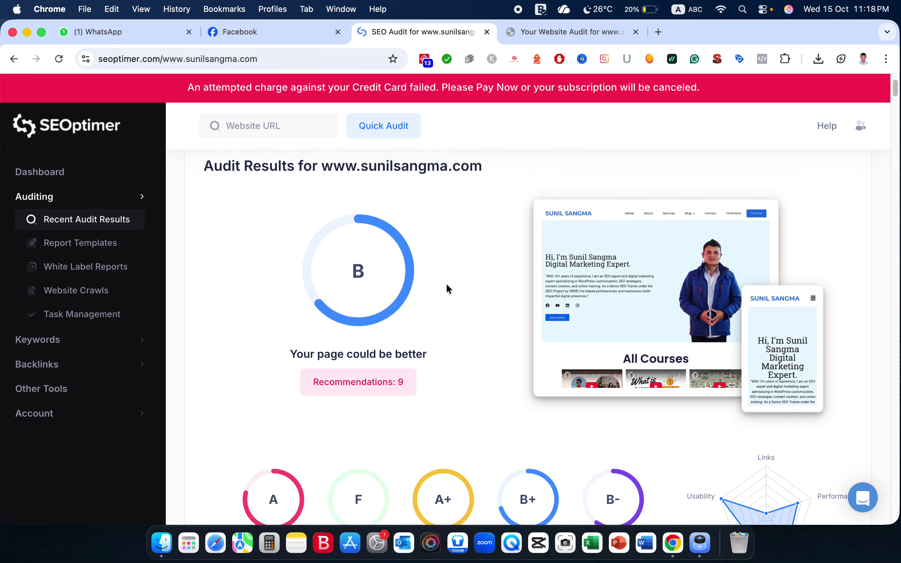
{"action": "scroll", "coordinate": [446, 287], "scroll_direction": "up", "scroll_amount": 3}
{"action": "scroll", "coordinate": [446, 287], "scroll_direction": "down", "scroll_amount": 2}
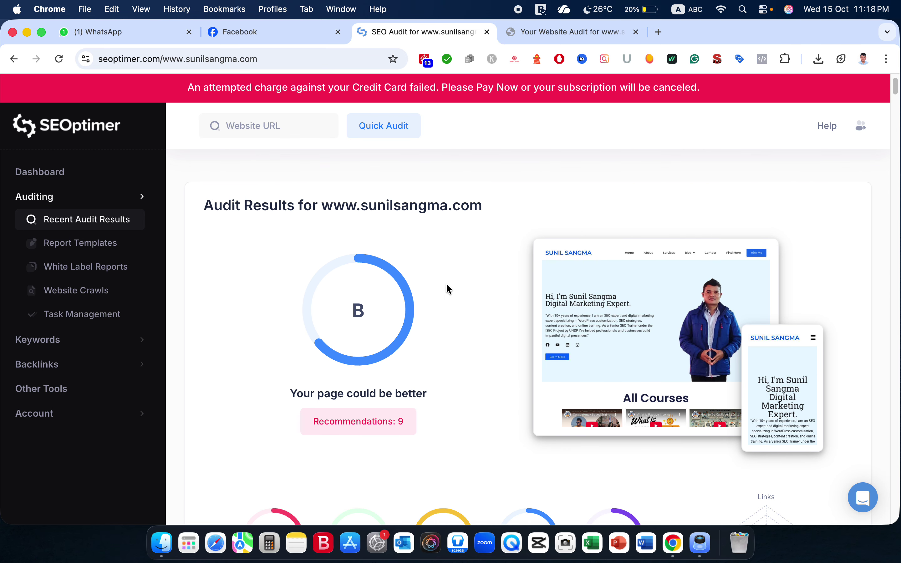